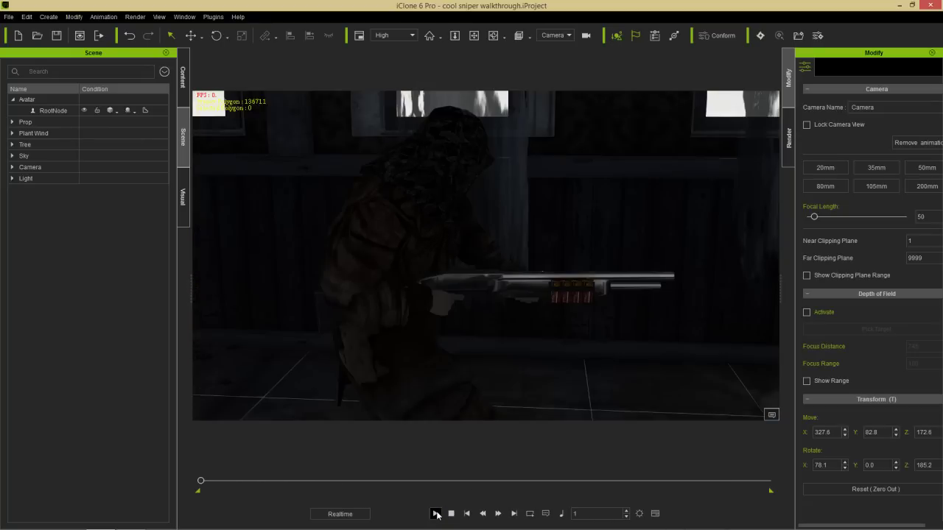
Play back the existing camera walkthrough of the sniper scene and switch the viewport to the Preview camera
{"action": "left_click", "coordinate": [438, 514]}
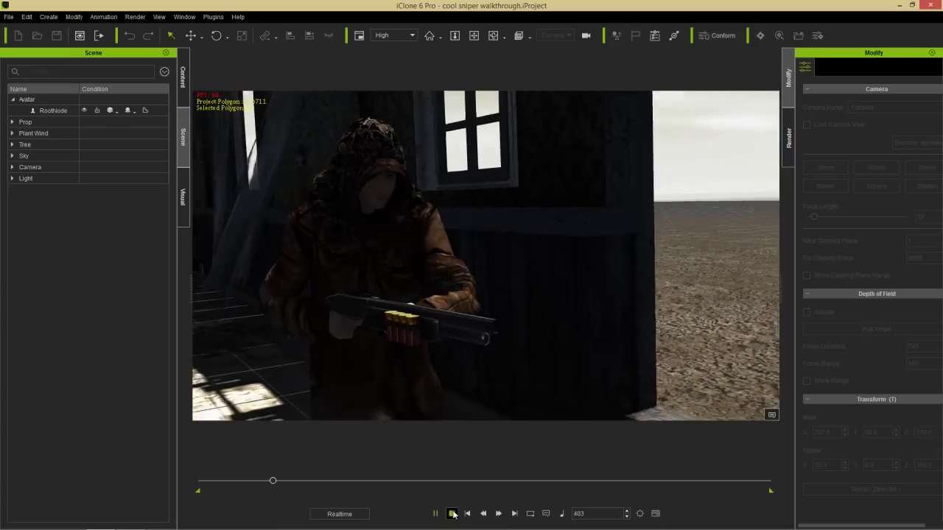
{"action": "left_click", "coordinate": [452, 513]}
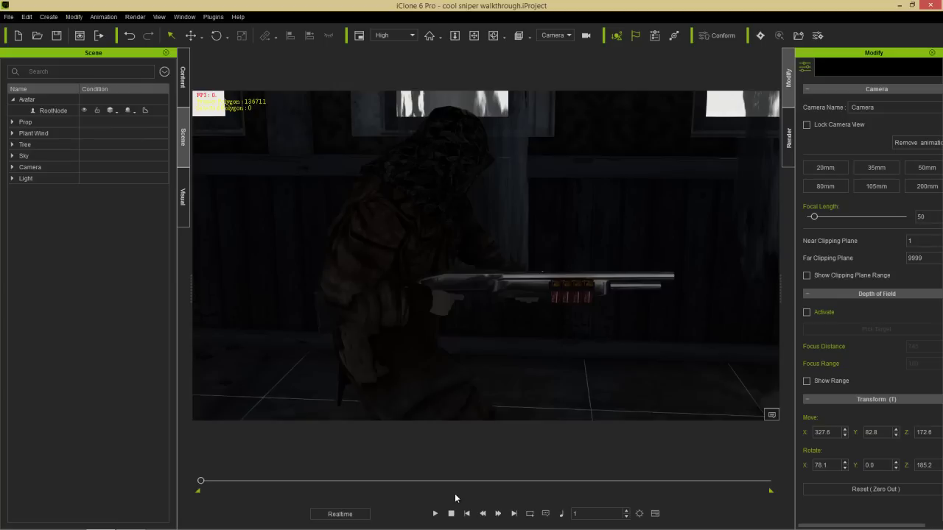
{"action": "left_click", "coordinate": [560, 45]}
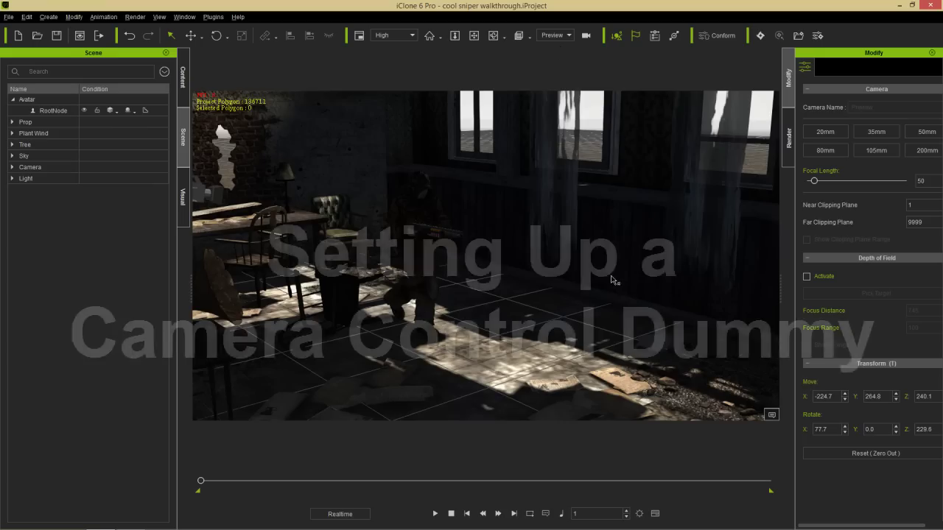
{"action": "left_click", "coordinate": [509, 254]}
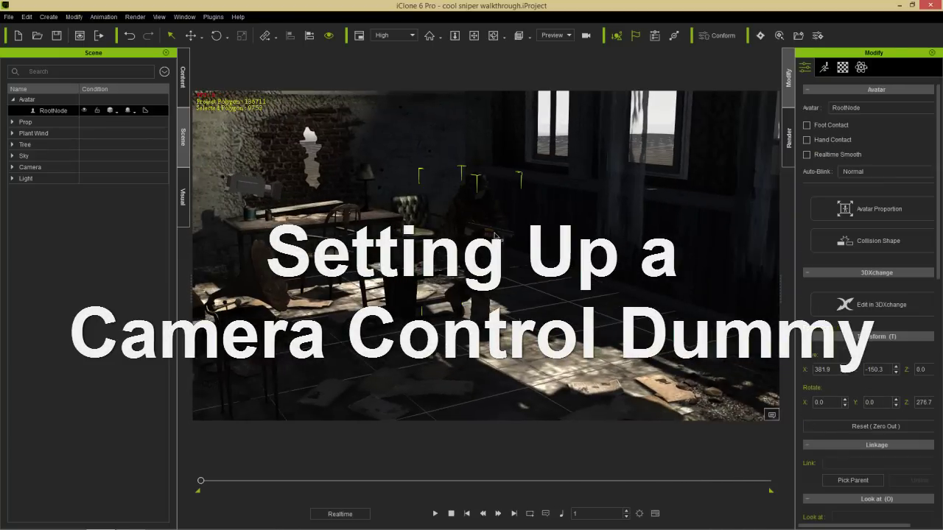
{"action": "right_click_drag", "start_coordinate": [509, 259], "coordinate": [543, 258]}
Scrub through the existing camera's movement, then delete that camera from the scene and return to frame 1
{"action": "double_click", "coordinate": [30, 167]}
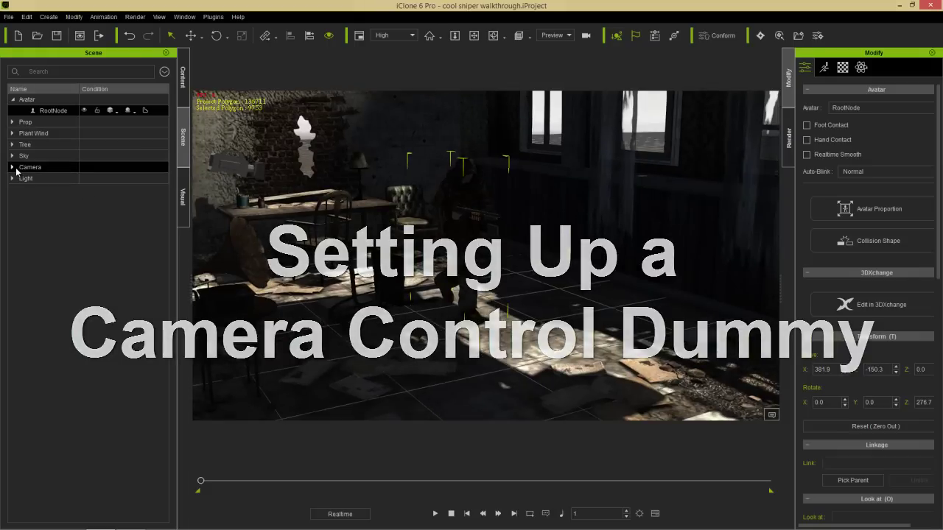
{"action": "left_click", "coordinate": [59, 179]}
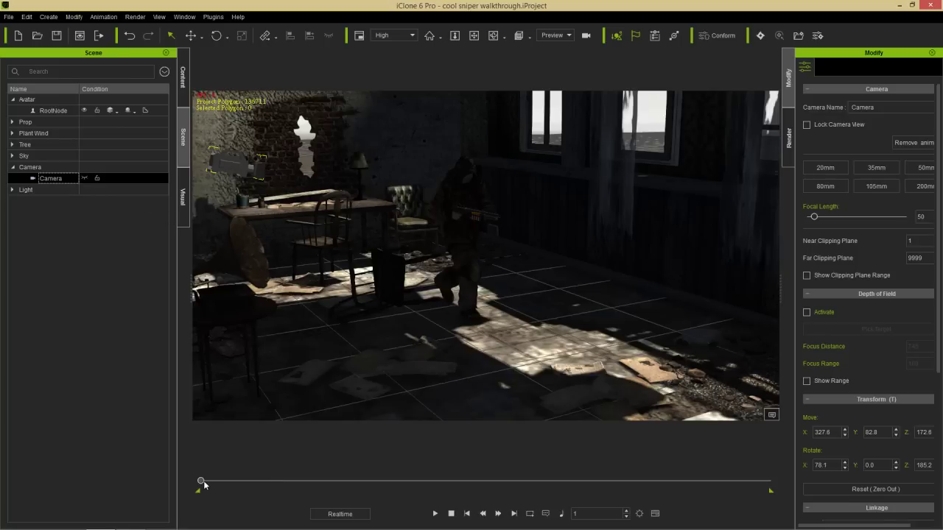
{"action": "left_click_drag", "start_coordinate": [202, 483], "coordinate": [252, 481]}
{"action": "left_click_drag", "start_coordinate": [538, 196], "coordinate": [535, 295]}
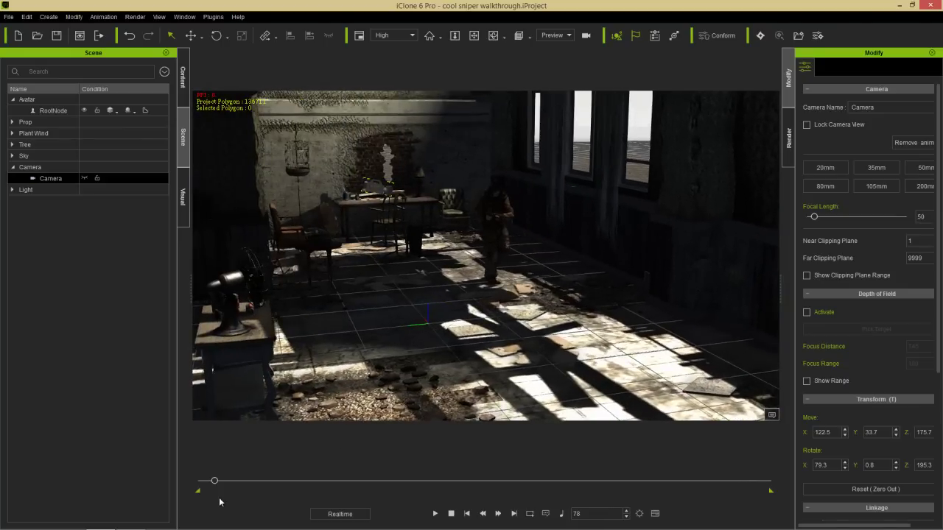
{"action": "mouse_move", "coordinate": [215, 484]}
{"action": "left_mouse_down"}
{"action": "mouse_move", "coordinate": [259, 484]}
{"action": "mouse_move", "coordinate": [212, 484]}
{"action": "mouse_move", "coordinate": [218, 500]}
{"action": "left_mouse_up"}
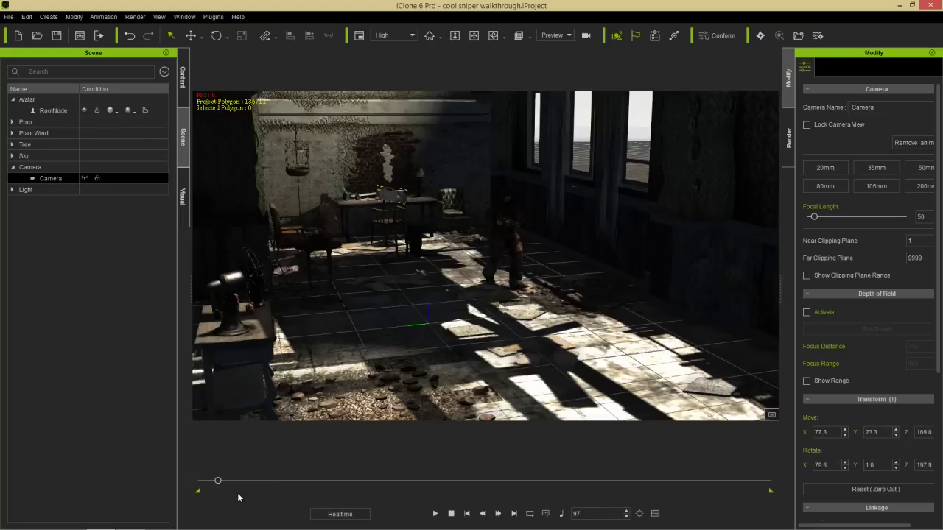
{"action": "key", "text": "Delete"}
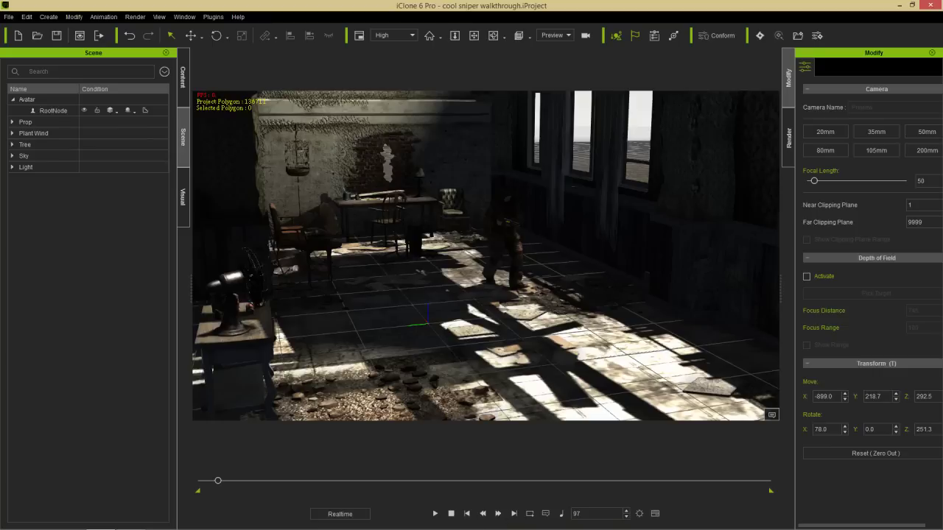
{"action": "left_click", "coordinate": [451, 514]}
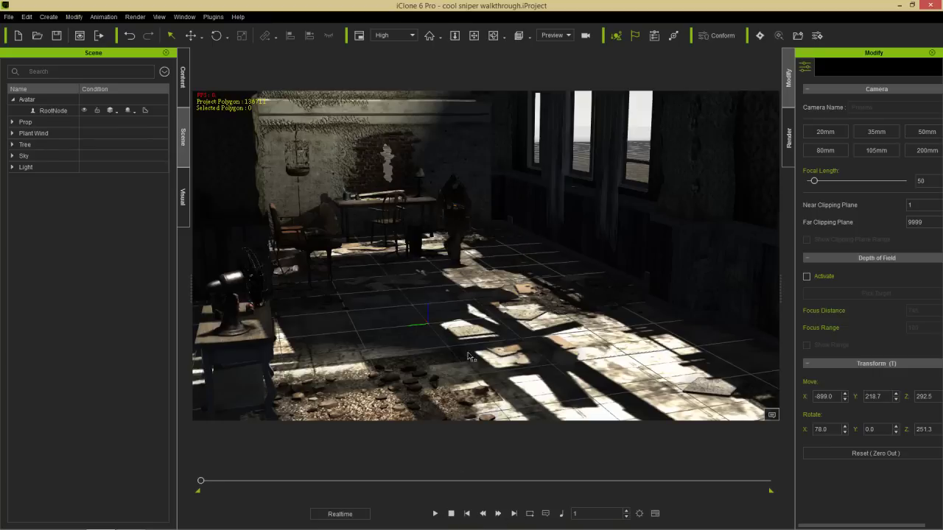
Add the Ball_001 prop from the 3D Blocks library to the floor in front of the armed avatar
{"action": "left_click", "coordinate": [457, 216]}
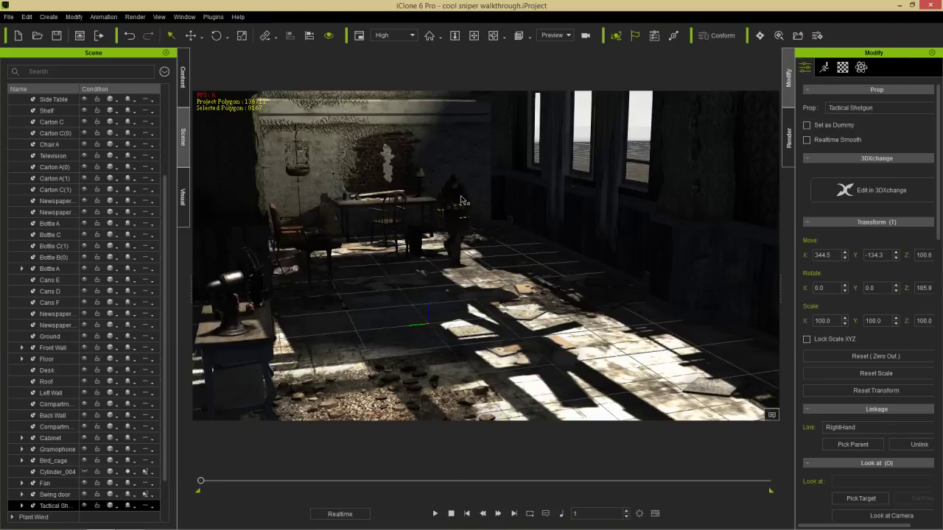
{"action": "left_click", "coordinate": [462, 200]}
{"action": "right_click_drag", "start_coordinate": [462, 319], "coordinate": [407, 221]}
{"action": "right_click_drag", "start_coordinate": [366, 292], "coordinate": [395, 252]}
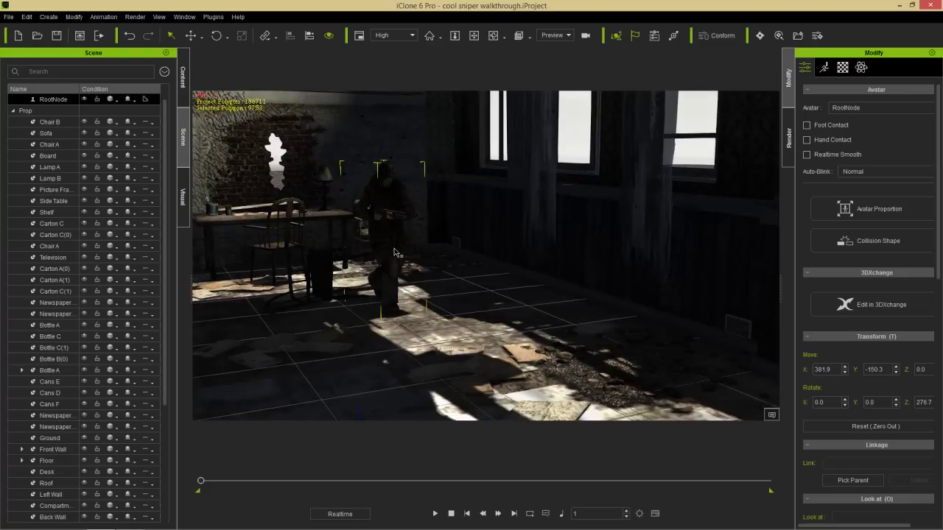
{"action": "left_click", "coordinate": [183, 77]}
{"action": "left_click", "coordinate": [107, 68]}
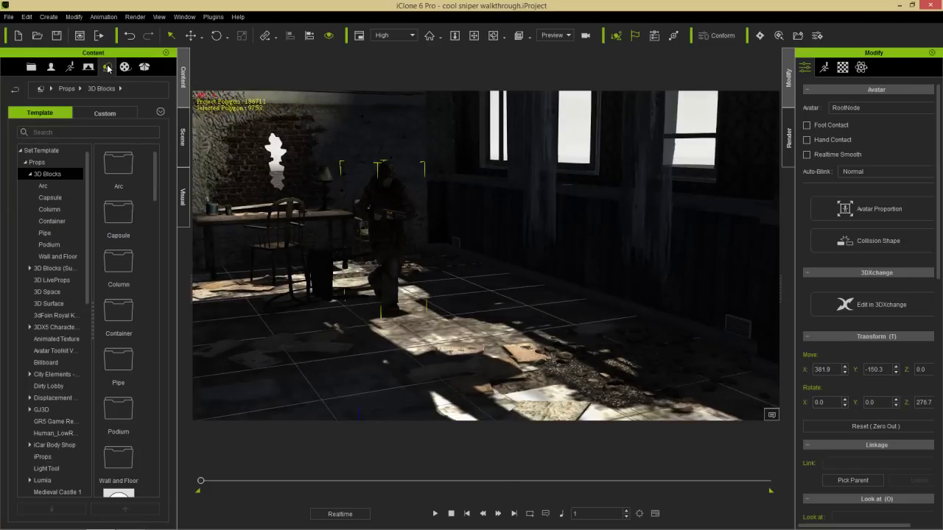
{"action": "scroll", "coordinate": [137, 244], "scroll_direction": "down", "scroll_amount": 5}
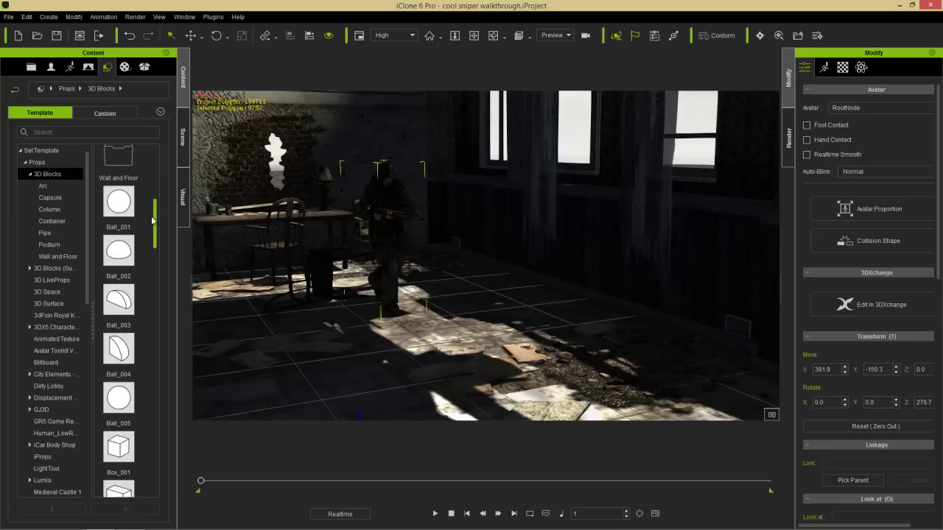
{"action": "scroll", "coordinate": [140, 252], "scroll_direction": "up", "scroll_amount": 1}
{"action": "left_click_drag", "start_coordinate": [124, 277], "coordinate": [490, 379]}
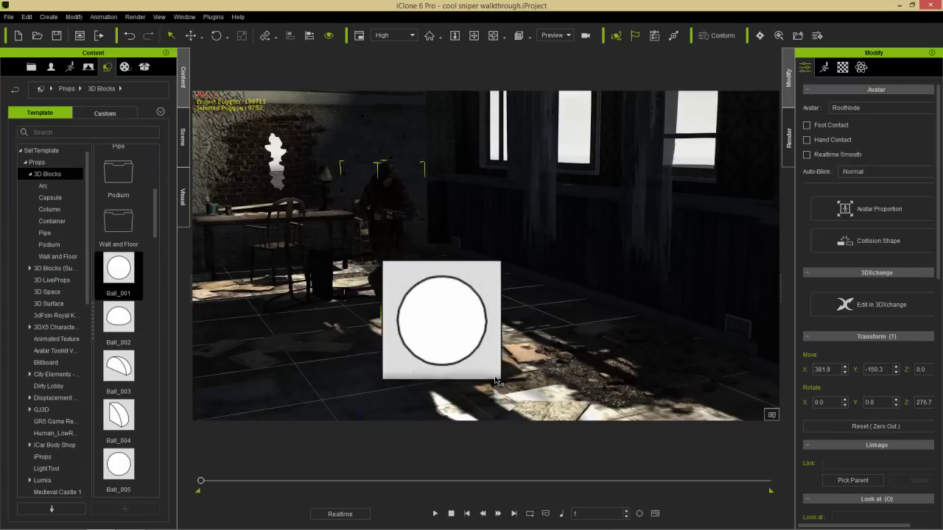
Scale the ball to about 32.9 on all axes and raise it beside the avatar, to about X 100, Y -185.4, Z 124.6
{"action": "right_click_drag", "start_coordinate": [316, 332], "coordinate": [427, 347]}
{"action": "key", "text": "w"}
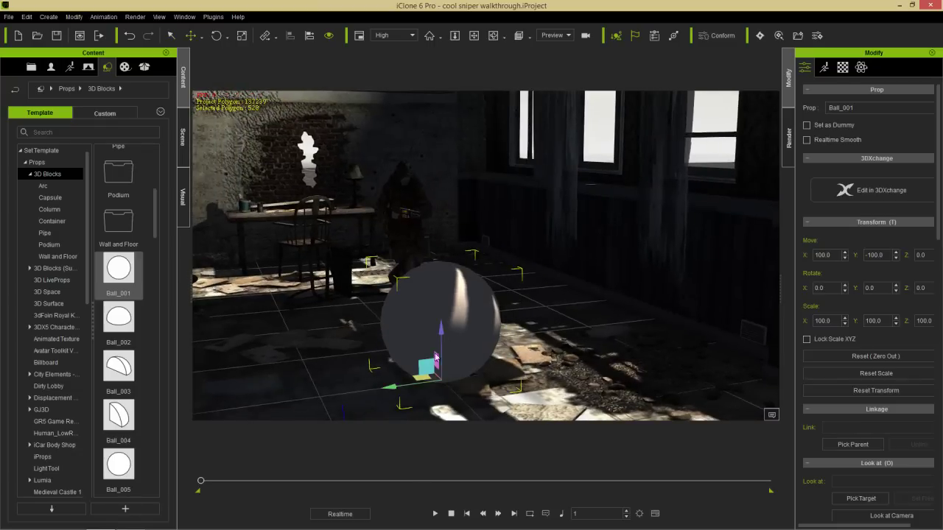
{"action": "left_click_drag", "start_coordinate": [436, 359], "coordinate": [507, 376]}
{"action": "key", "text": "r"}
{"action": "key", "text": "w"}
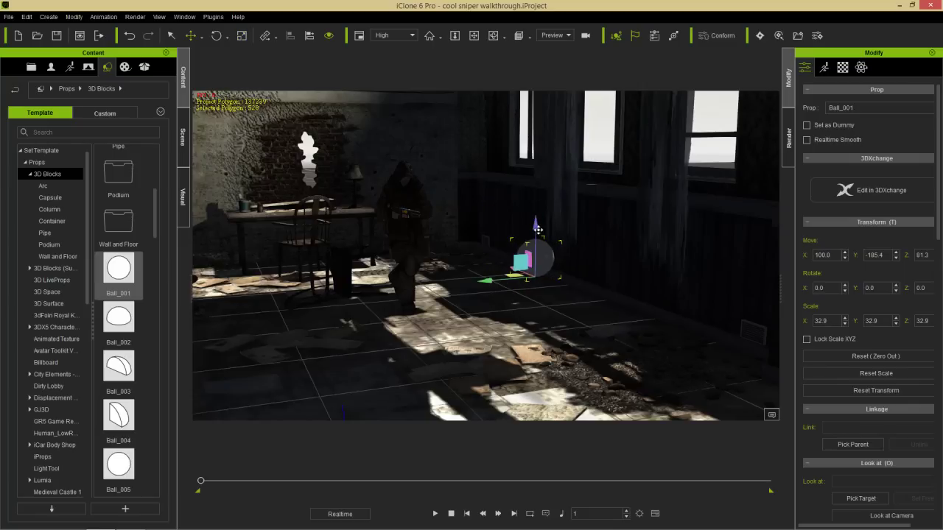
{"action": "left_click_drag", "start_coordinate": [538, 231], "coordinate": [536, 184]}
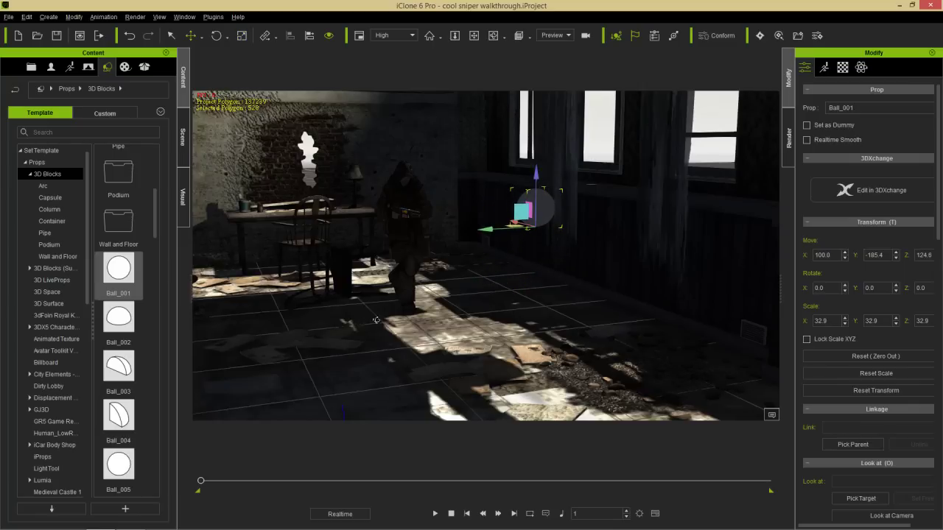
Create a new camera from a close frontal view of the avatar holding the shotgun
{"action": "right_click_drag", "start_coordinate": [376, 320], "coordinate": [469, 303]}
{"action": "right_click_drag", "start_coordinate": [571, 315], "coordinate": [541, 283]}
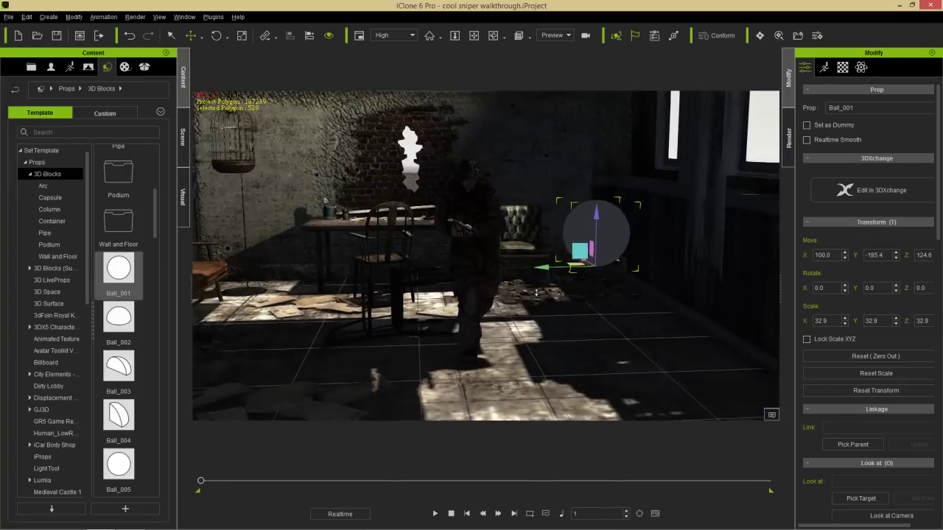
{"action": "scroll", "coordinate": [541, 272], "scroll_direction": "up", "scroll_amount": 3}
{"action": "right_click_drag", "start_coordinate": [538, 246], "coordinate": [575, 282]}
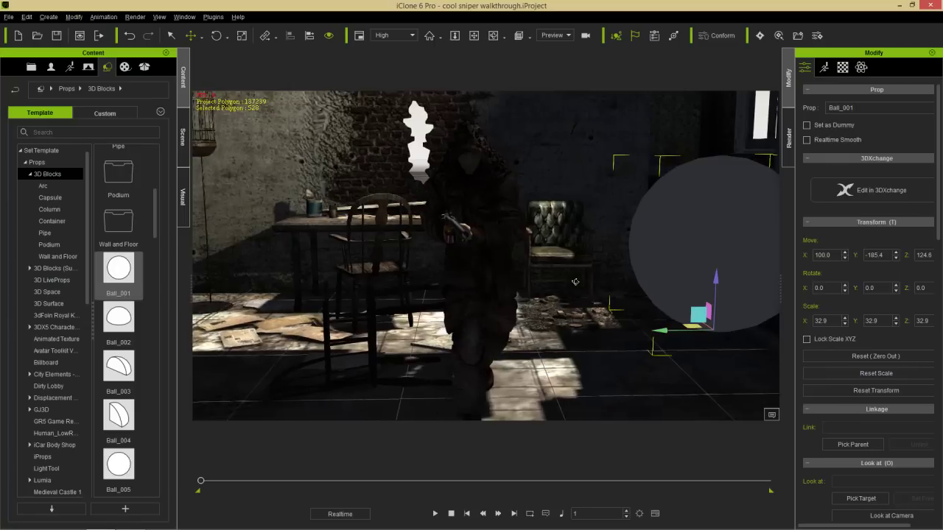
{"action": "left_click", "coordinate": [53, 18]}
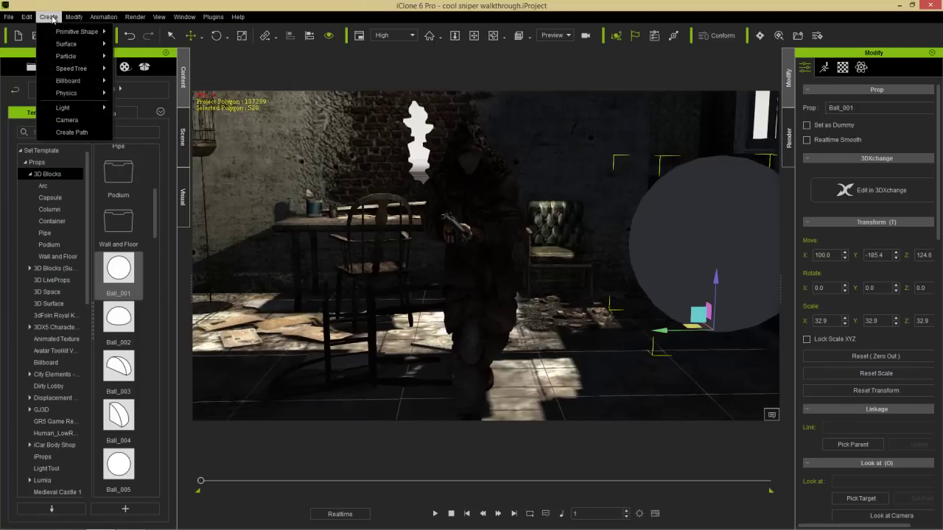
{"action": "left_click", "coordinate": [81, 119]}
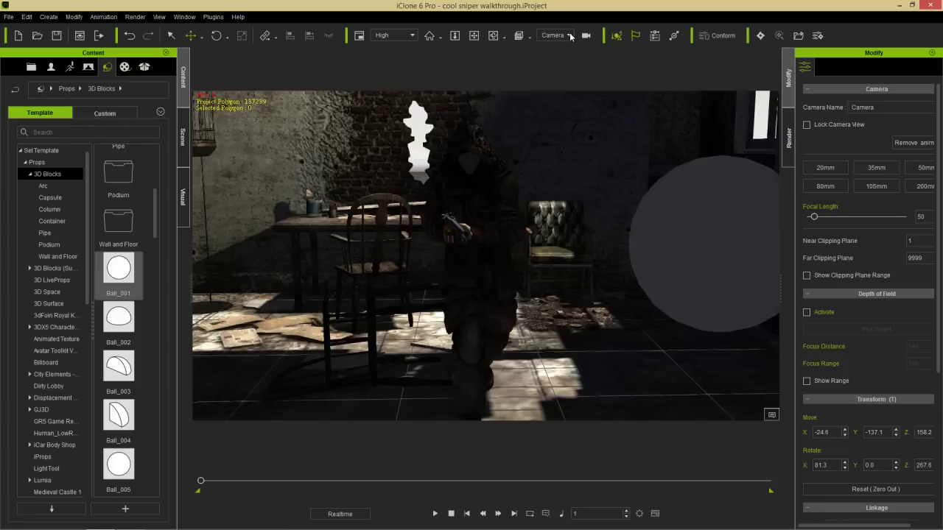
Switch the viewport to Preview and move the new camera near the ball, to about X 28.3, Y -180.7, Z 135.8
{"action": "left_click", "coordinate": [184, 140]}
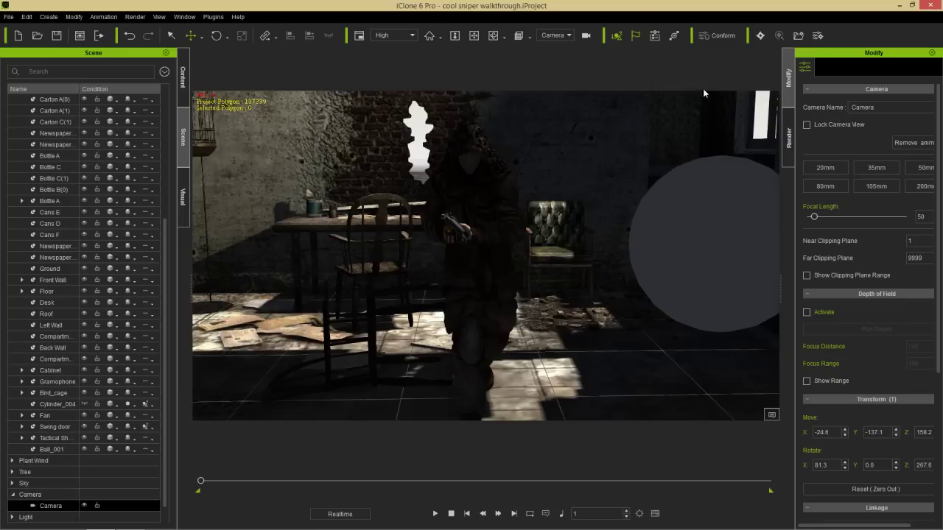
{"action": "left_click", "coordinate": [567, 35]}
{"action": "scroll", "coordinate": [550, 140], "scroll_direction": "down", "scroll_amount": 5}
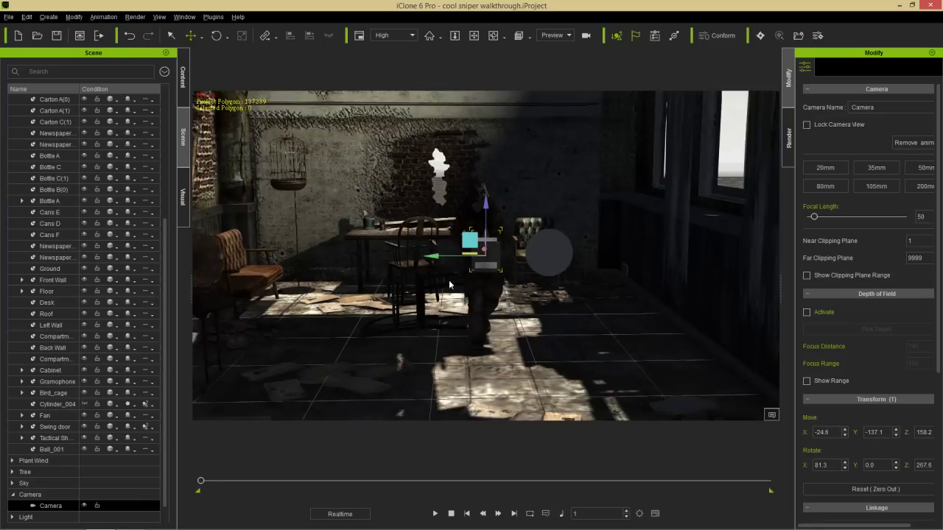
{"action": "right_click_drag", "start_coordinate": [425, 297], "coordinate": [532, 295]}
{"action": "right_click_drag", "start_coordinate": [422, 256], "coordinate": [432, 319]}
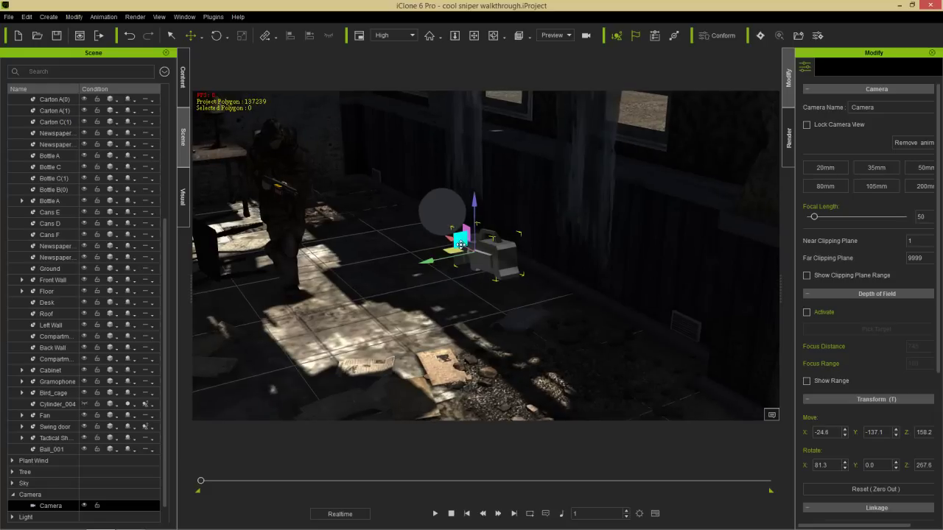
{"action": "left_click_drag", "start_coordinate": [467, 232], "coordinate": [383, 184]}
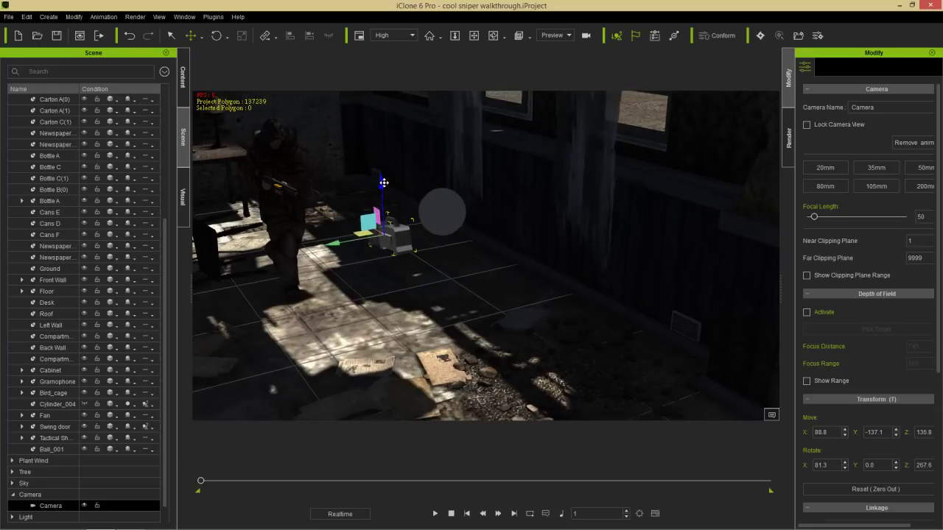
{"action": "left_click_drag", "start_coordinate": [341, 242], "coordinate": [450, 224]}
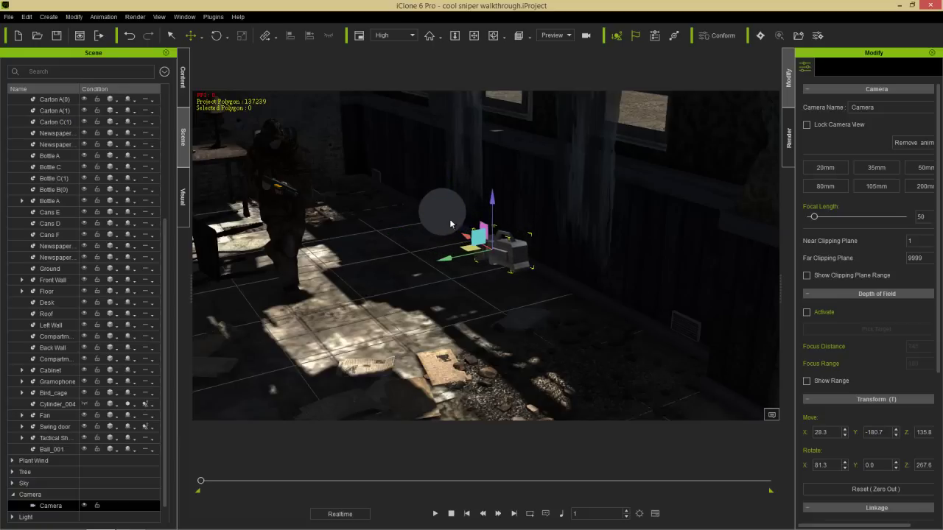
Align the ball to the new camera on the X, Y and Z axes using the Pivot option
{"action": "left_click", "coordinate": [442, 213]}
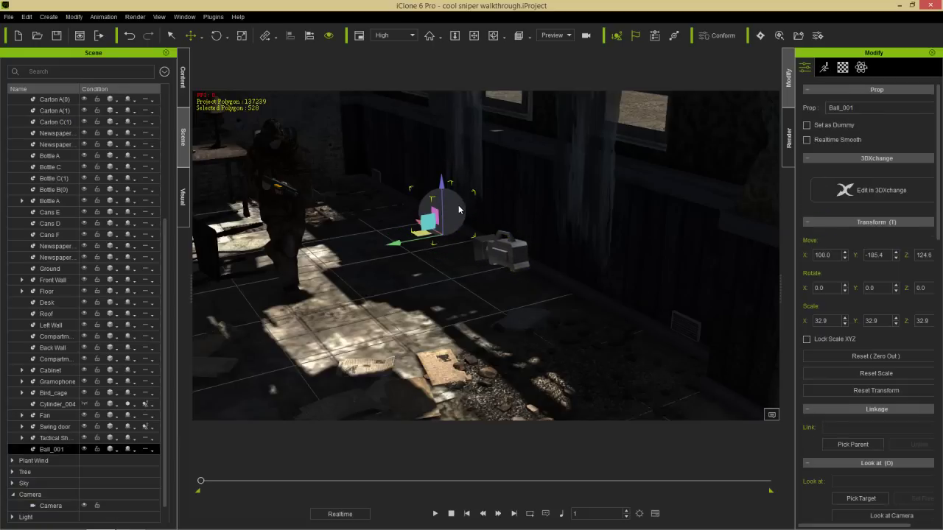
{"action": "left_click", "coordinate": [309, 39]}
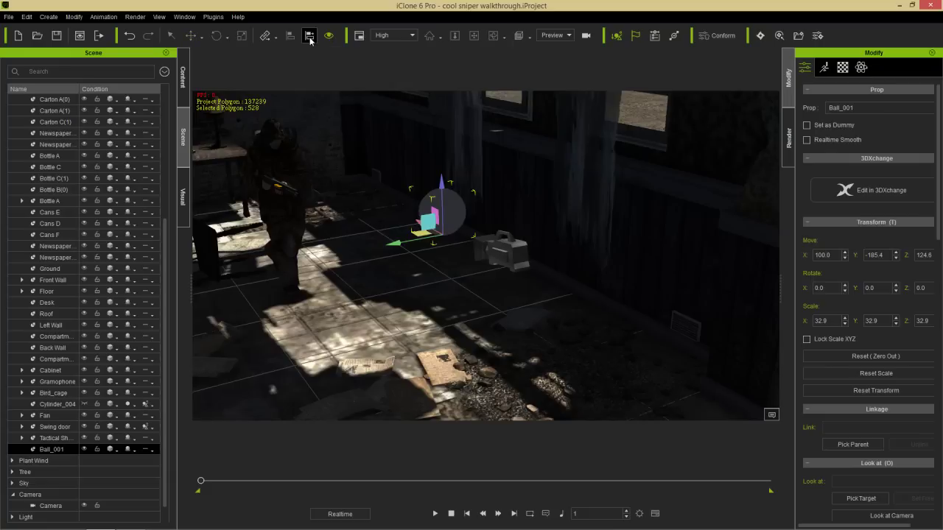
{"action": "left_click", "coordinate": [503, 249]}
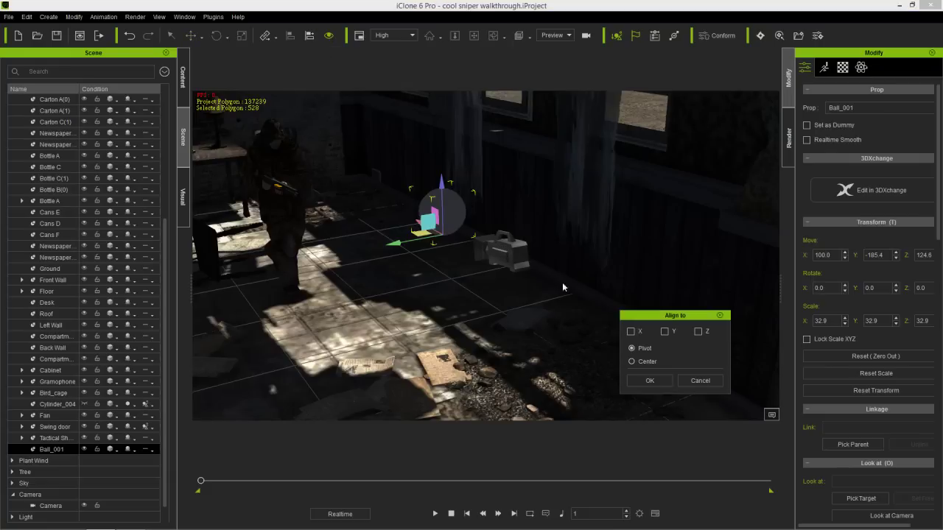
{"action": "left_click", "coordinate": [631, 331]}
{"action": "left_click", "coordinate": [666, 332]}
{"action": "left_click", "coordinate": [698, 331]}
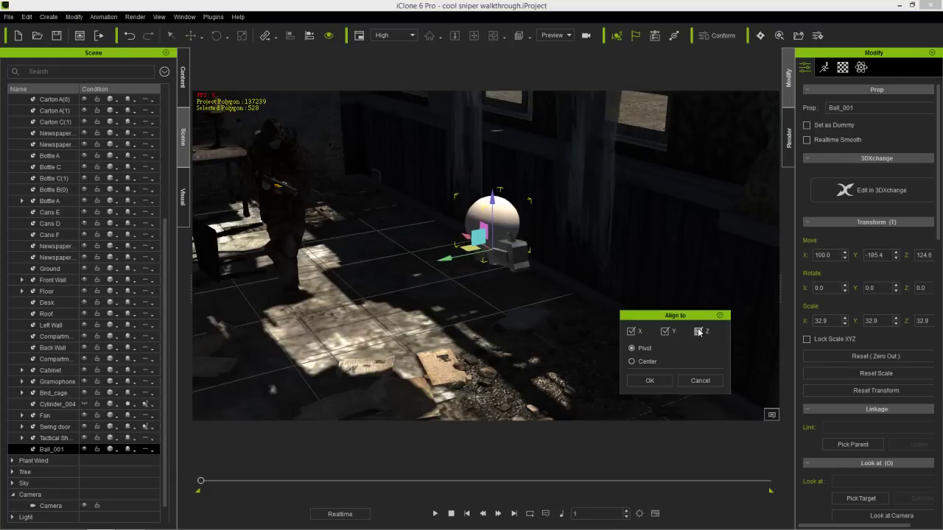
{"action": "left_click", "coordinate": [655, 382]}
Move the ball behind the camera to about X 4.2, Y -180.7, Z 128.5 and set it as a dummy
{"action": "right_click_drag", "start_coordinate": [433, 309], "coordinate": [554, 271]}
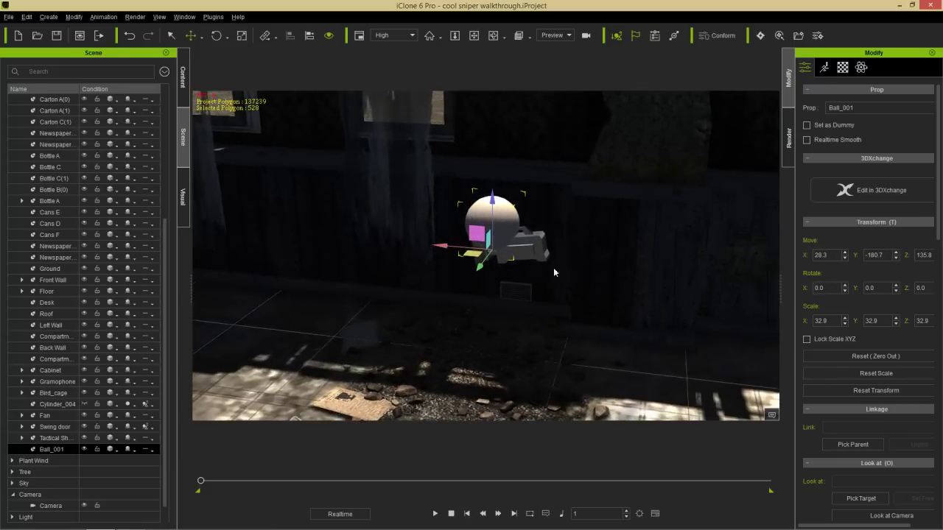
{"action": "left_click_drag", "start_coordinate": [477, 234], "coordinate": [516, 250]}
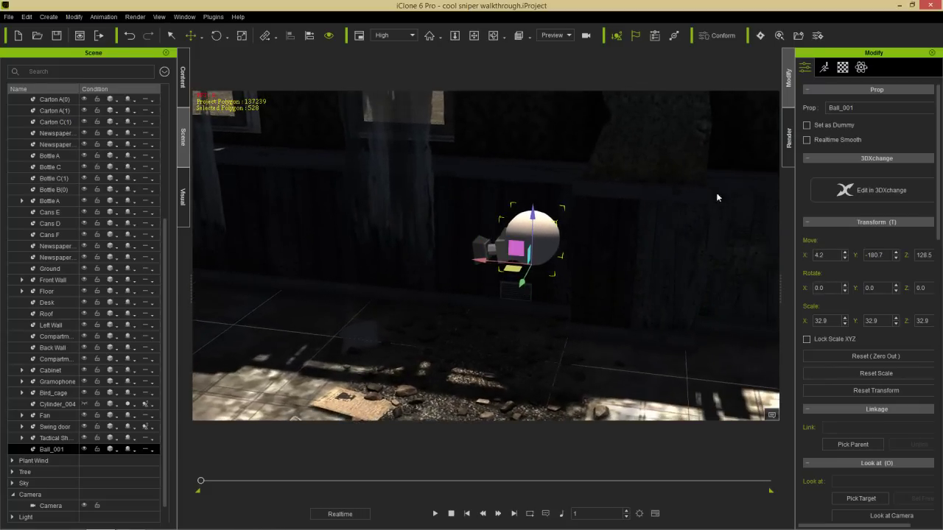
{"action": "left_click", "coordinate": [808, 125]}
Link the new camera to the ball as its parent
{"action": "left_click", "coordinate": [479, 249]}
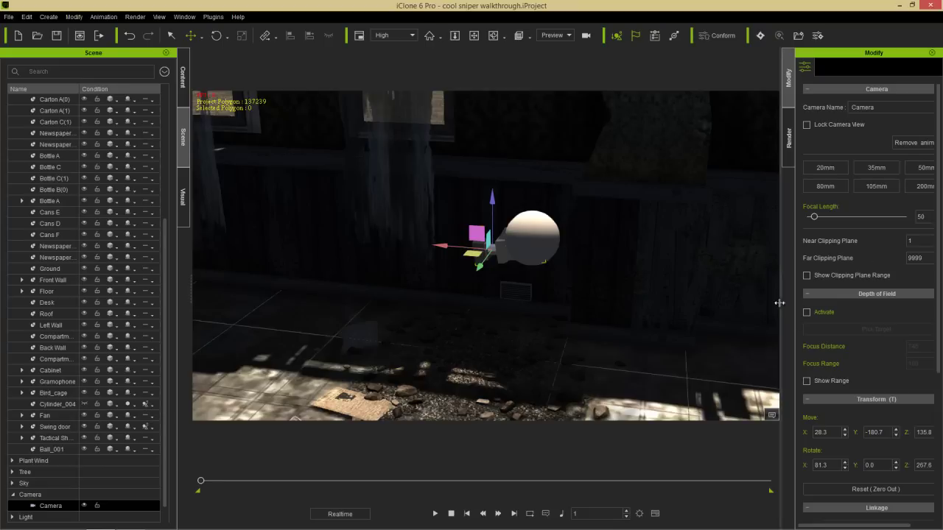
{"action": "left_click_drag", "start_coordinate": [781, 300], "coordinate": [743, 294]}
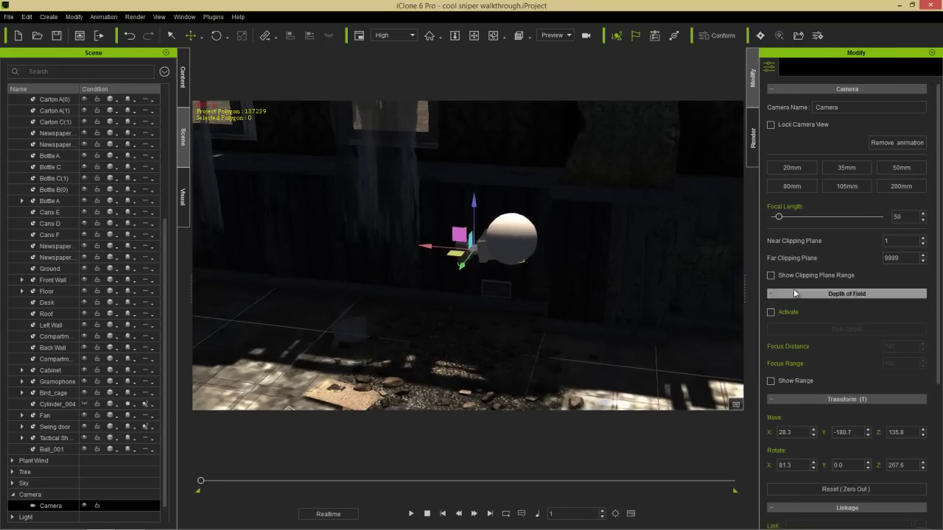
{"action": "scroll", "coordinate": [893, 263], "scroll_direction": "down", "scroll_amount": 5}
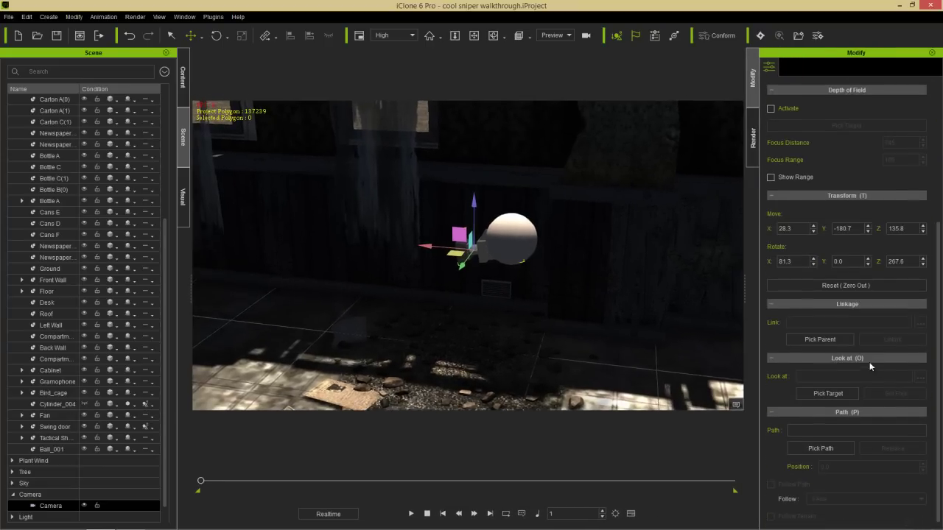
{"action": "left_click", "coordinate": [819, 339]}
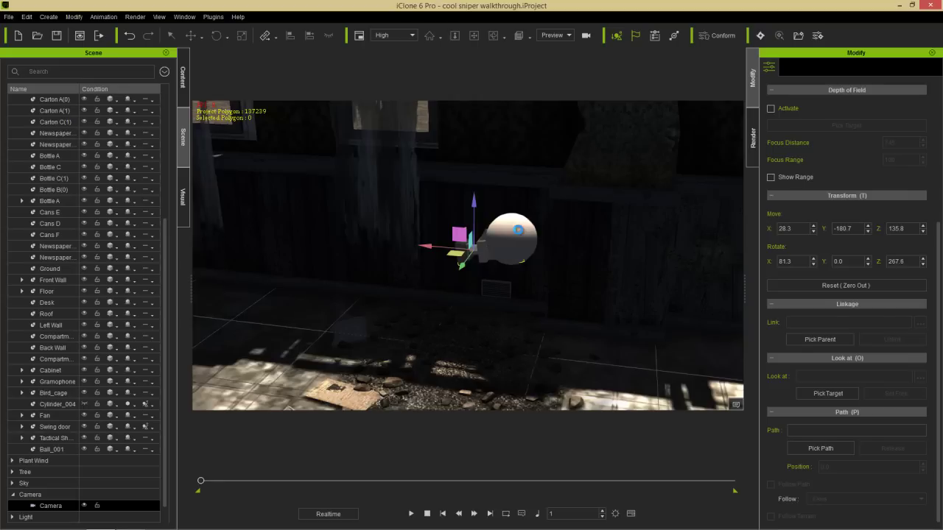
{"action": "left_click", "coordinate": [522, 233]}
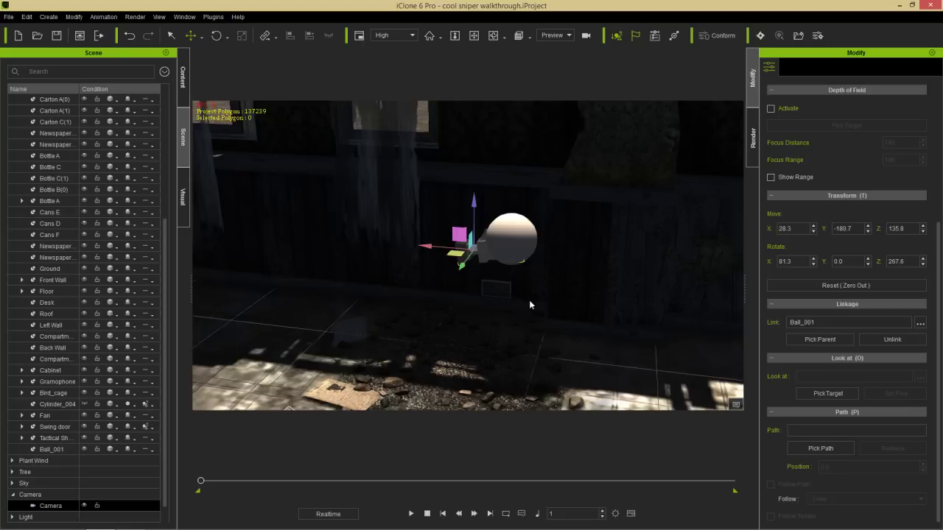
Open the Mini Viewport with the Camera view and move the ball along Y to about -132.8
{"action": "key", "text": "F7"}
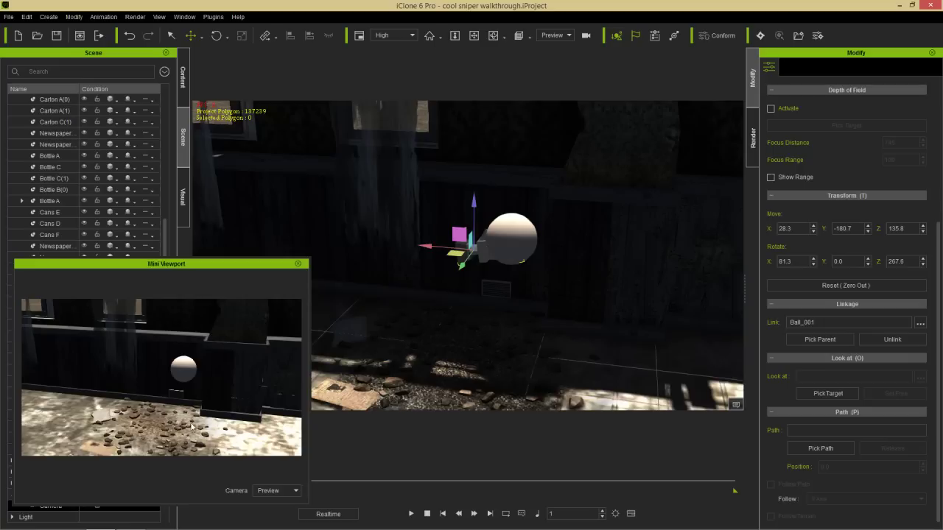
{"action": "left_click", "coordinate": [276, 492]}
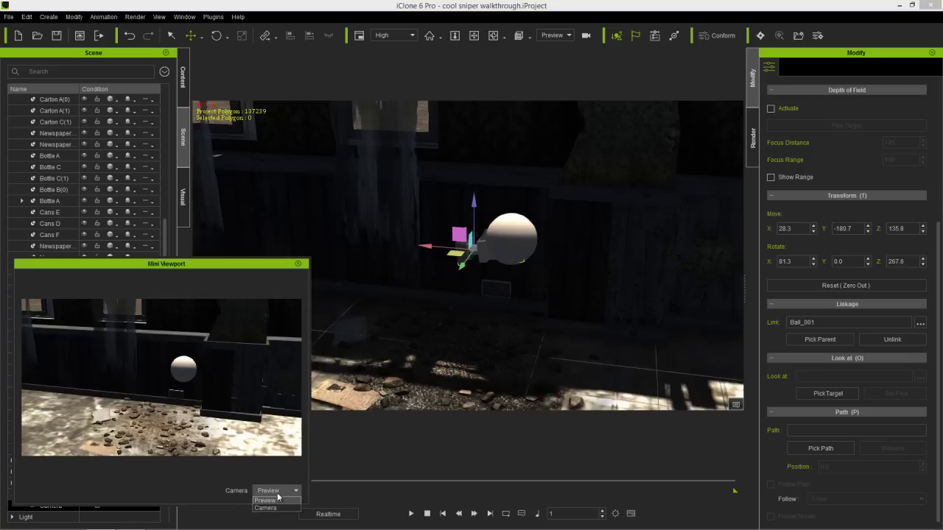
{"action": "left_click", "coordinate": [278, 505]}
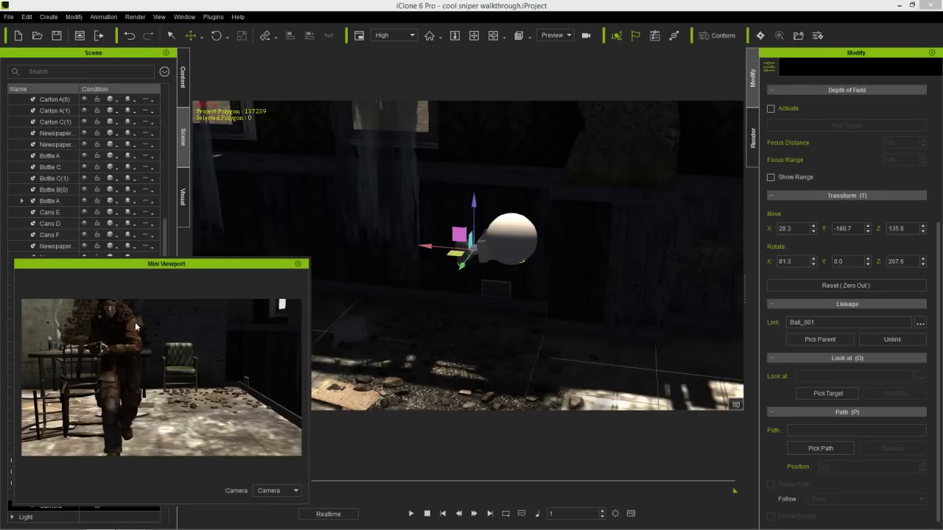
{"action": "left_click", "coordinate": [521, 235]}
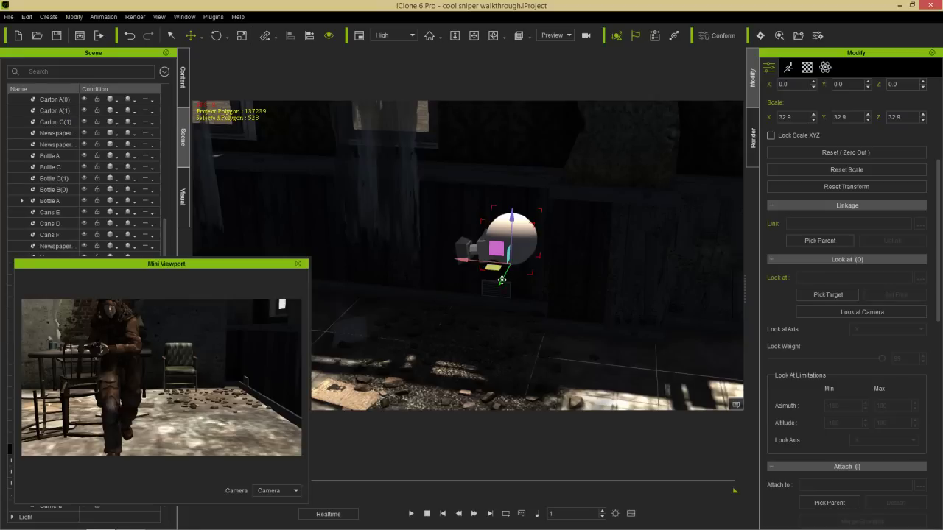
{"action": "left_click_drag", "start_coordinate": [501, 279], "coordinate": [551, 319]}
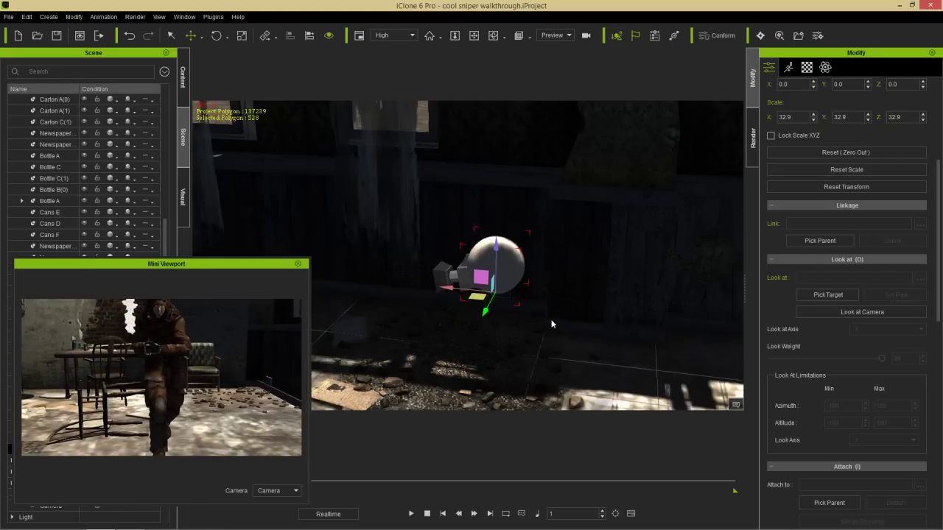
Set the avatar's Spine2 as the camera's look-at target
{"action": "left_click", "coordinate": [447, 277]}
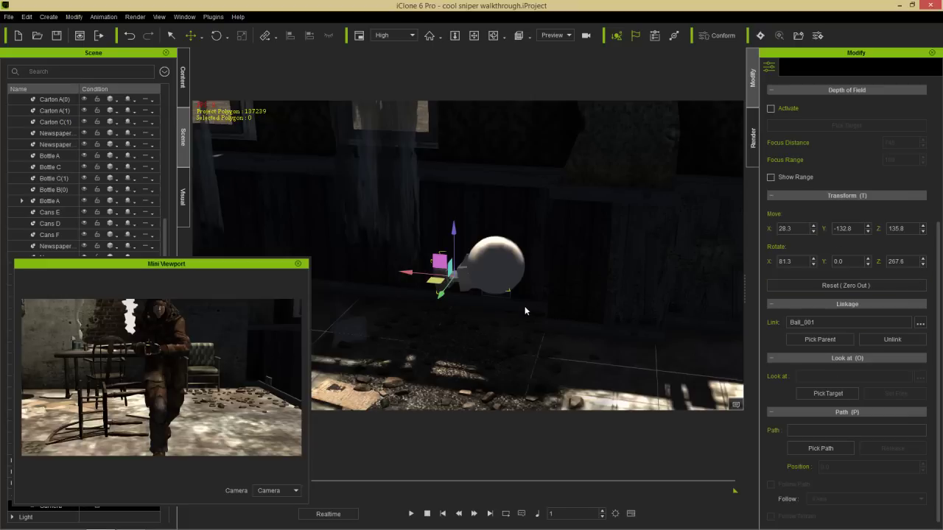
{"action": "middle_click_drag", "start_coordinate": [363, 195], "coordinate": [408, 191]}
{"action": "scroll", "coordinate": [413, 196], "scroll_direction": "down", "scroll_amount": 3}
{"action": "right_click_drag", "start_coordinate": [442, 210], "coordinate": [377, 255]}
{"action": "left_click", "coordinate": [853, 396]}
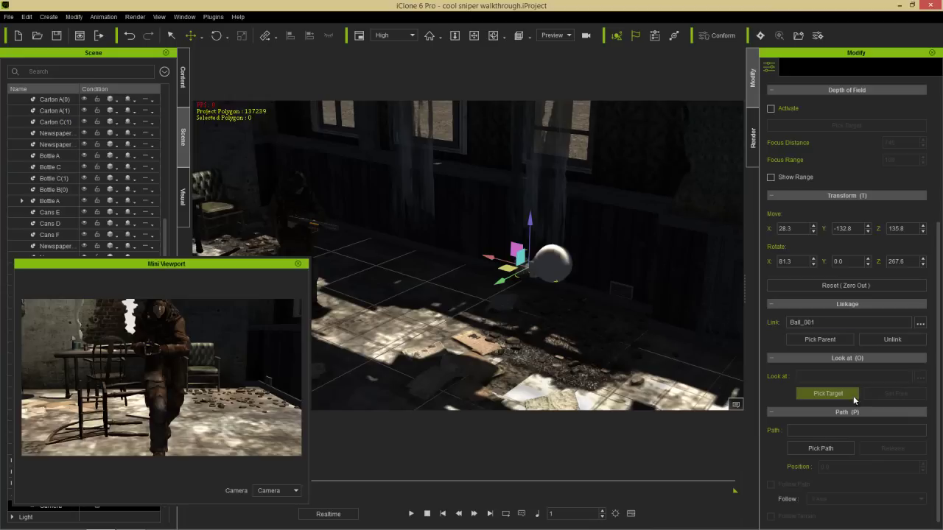
{"action": "left_click", "coordinate": [293, 211]}
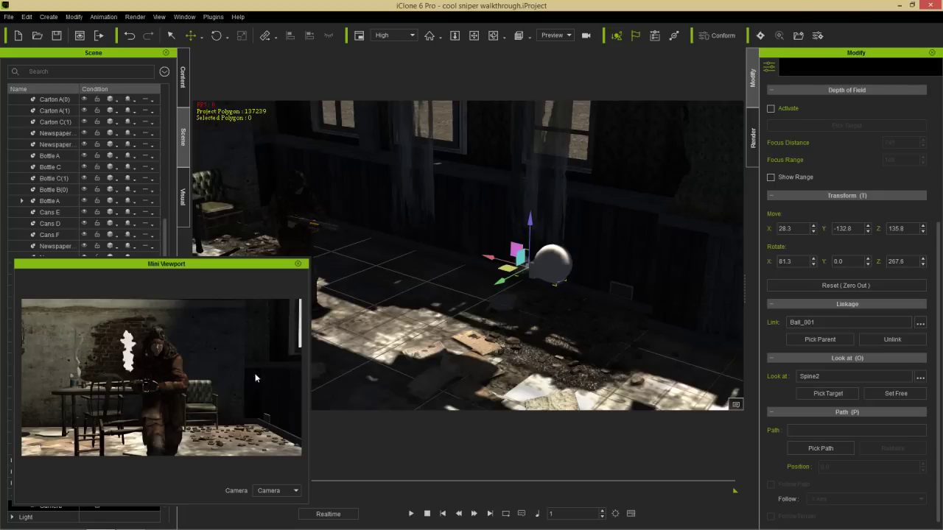
Examine the list of avatar sub-nodes available for the camera's look-at target
{"action": "left_click", "coordinate": [920, 377]}
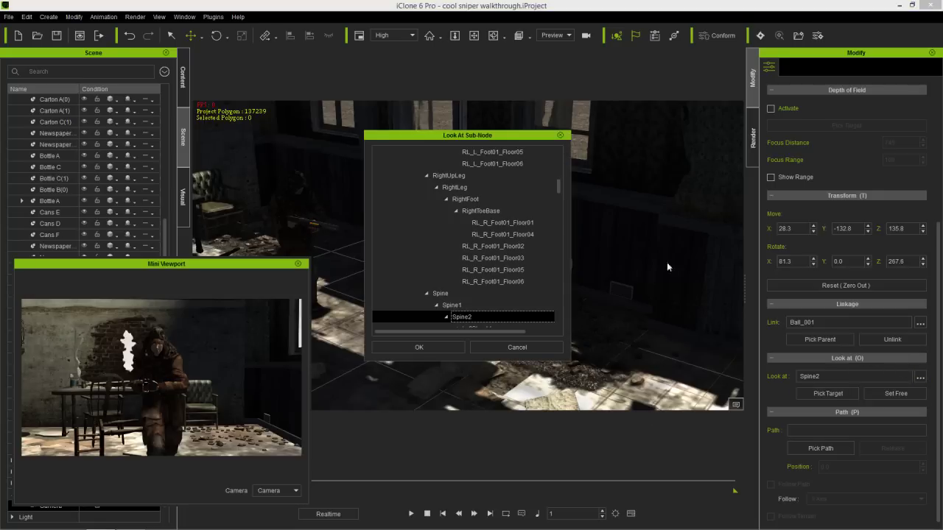
{"action": "left_click_drag", "start_coordinate": [558, 193], "coordinate": [560, 173]}
{"action": "left_click", "coordinate": [532, 346]}
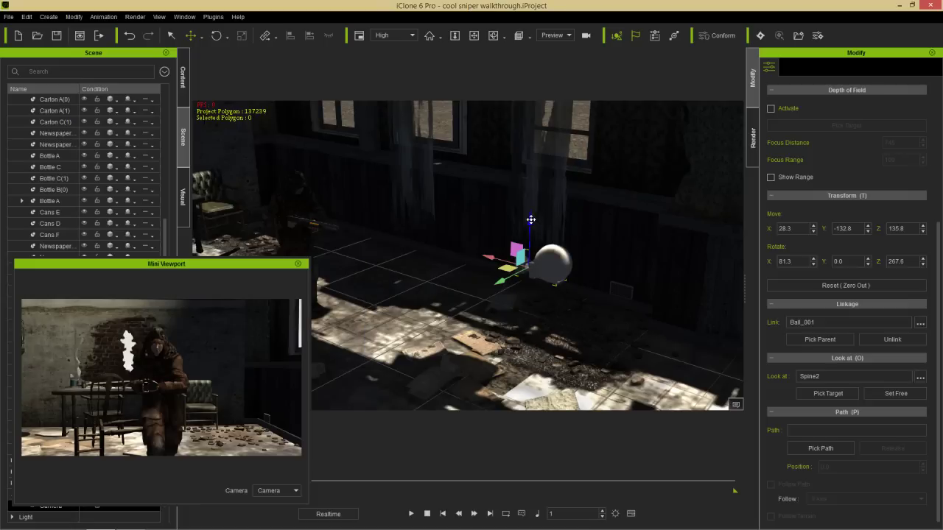
Move the ball vertically and across the room, ending at about X 4.2, Y -157.0, Z 134.5
{"action": "left_click", "coordinate": [554, 257]}
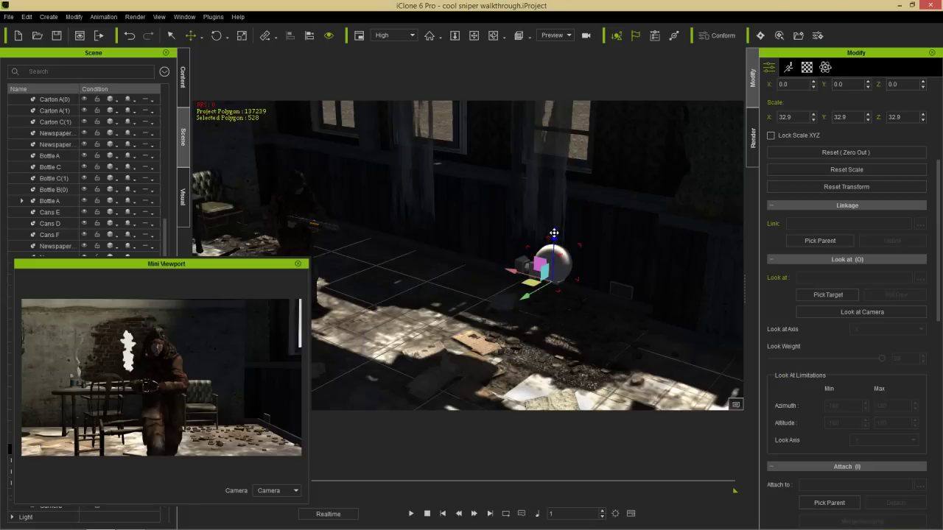
{"action": "left_click_drag", "start_coordinate": [560, 260], "coordinate": [576, 235]}
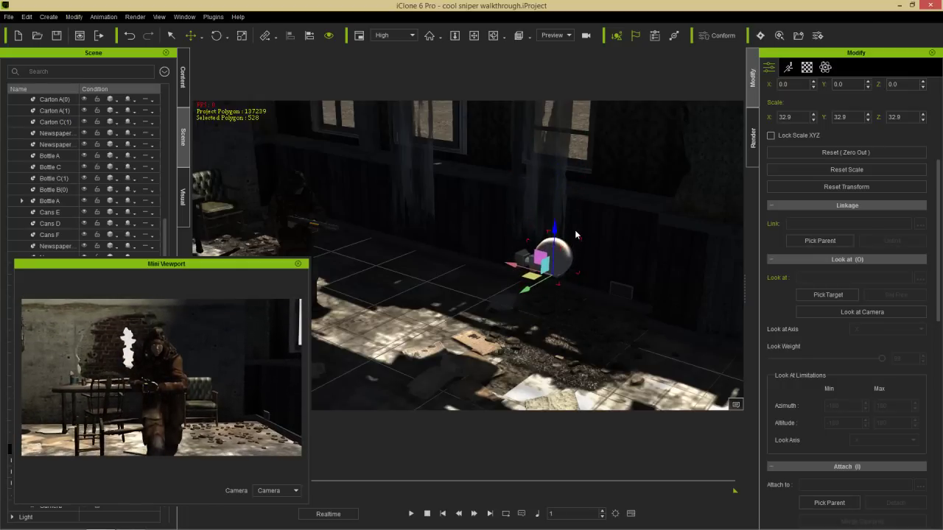
{"action": "left_click_drag", "start_coordinate": [528, 287], "coordinate": [411, 427]}
{"action": "left_click", "coordinate": [412, 513]}
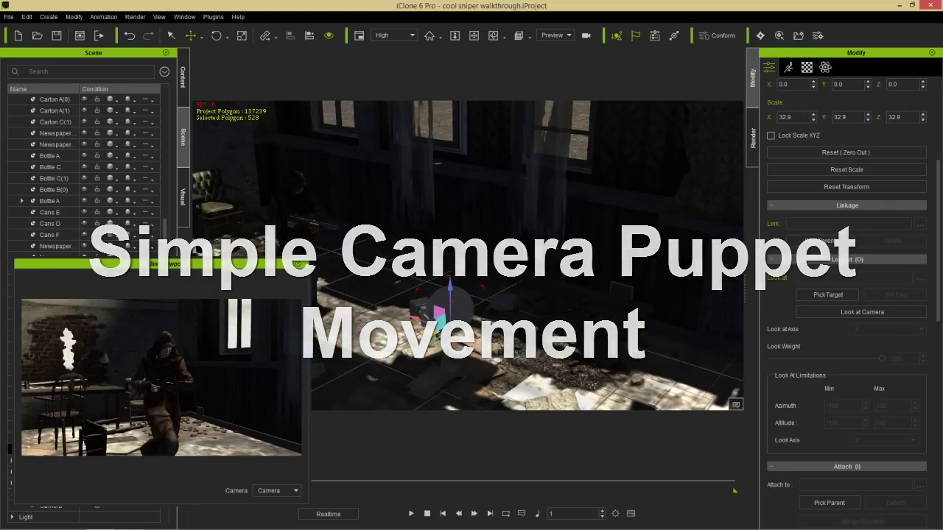
{"action": "left_click_drag", "start_coordinate": [436, 333], "coordinate": [549, 268]}
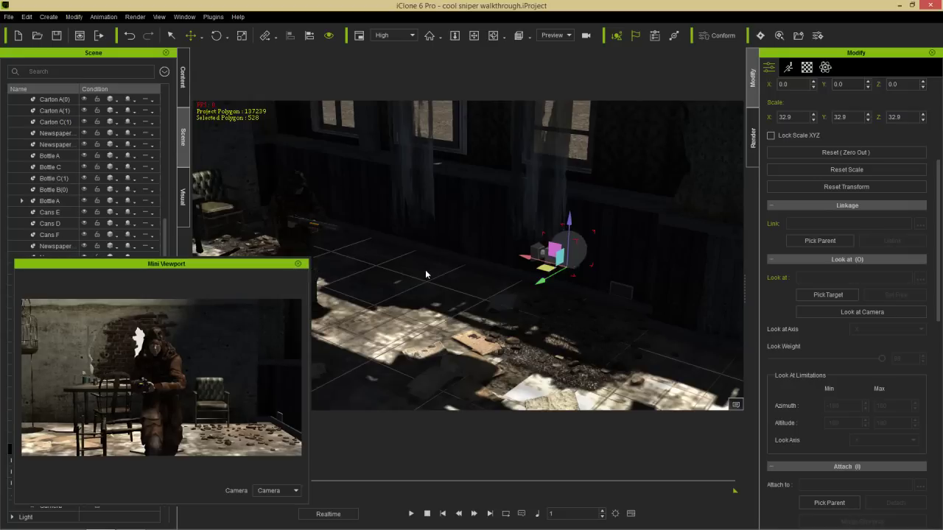
From a high view over the room, open Prop Puppet for the ball in Simple mode with Horizontal Movement
{"action": "right_click_drag", "start_coordinate": [449, 184], "coordinate": [460, 243]}
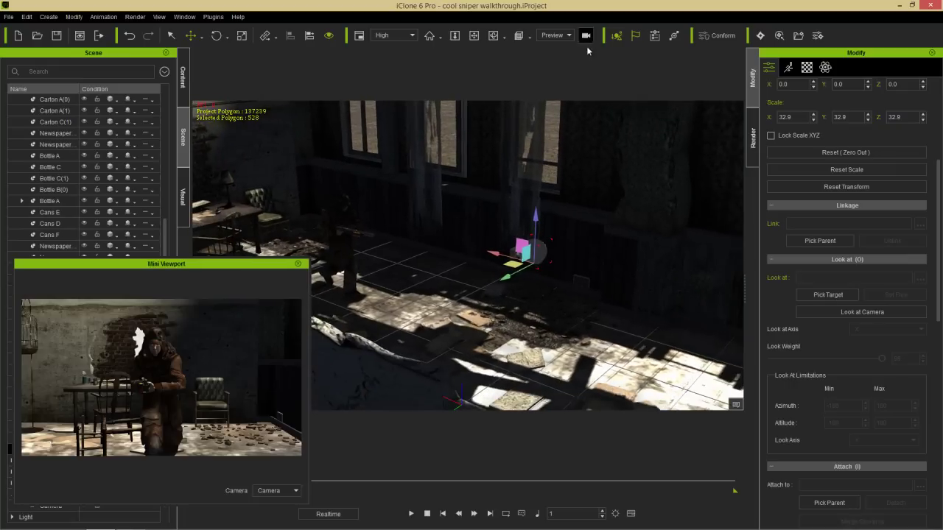
{"action": "right_click_drag", "start_coordinate": [406, 178], "coordinate": [560, 299]}
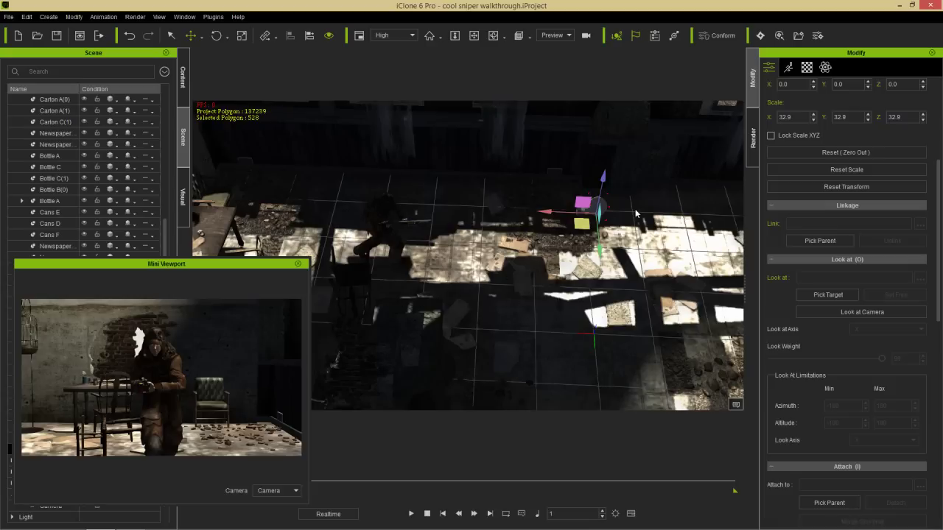
{"action": "left_click_drag", "start_coordinate": [940, 220], "coordinate": [940, 97]}
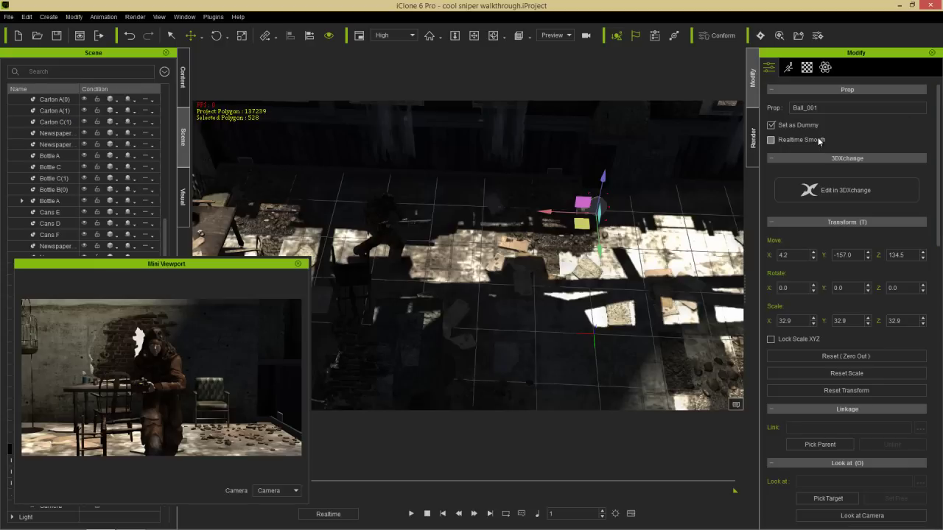
{"action": "left_click", "coordinate": [788, 70]}
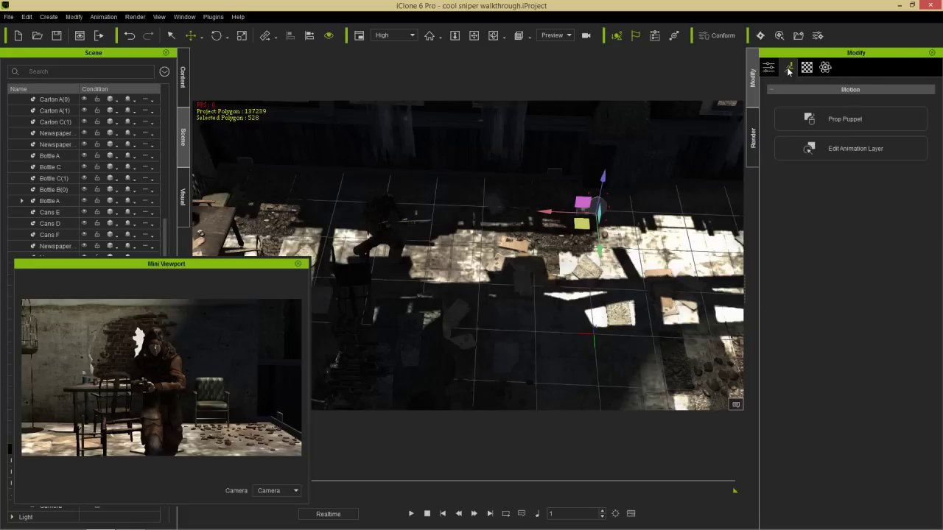
{"action": "left_click", "coordinate": [837, 117]}
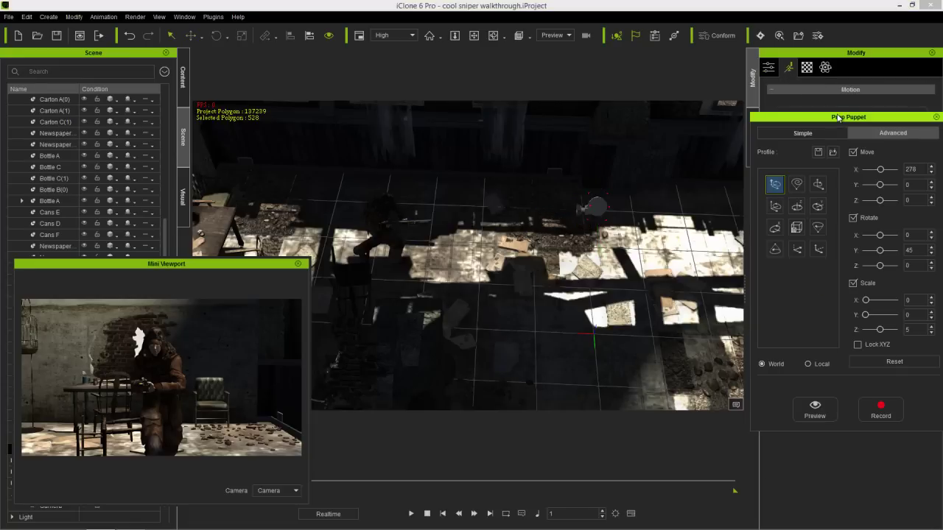
{"action": "left_click", "coordinate": [804, 133]}
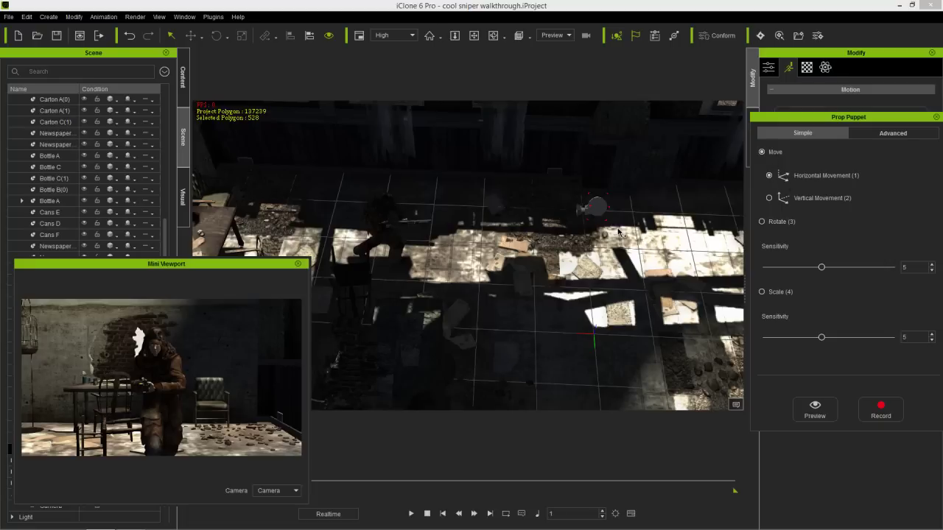
Rehearse the ball's horizontal puppet movement around the walking avatar in preview mode
{"action": "key", "text": "space"}
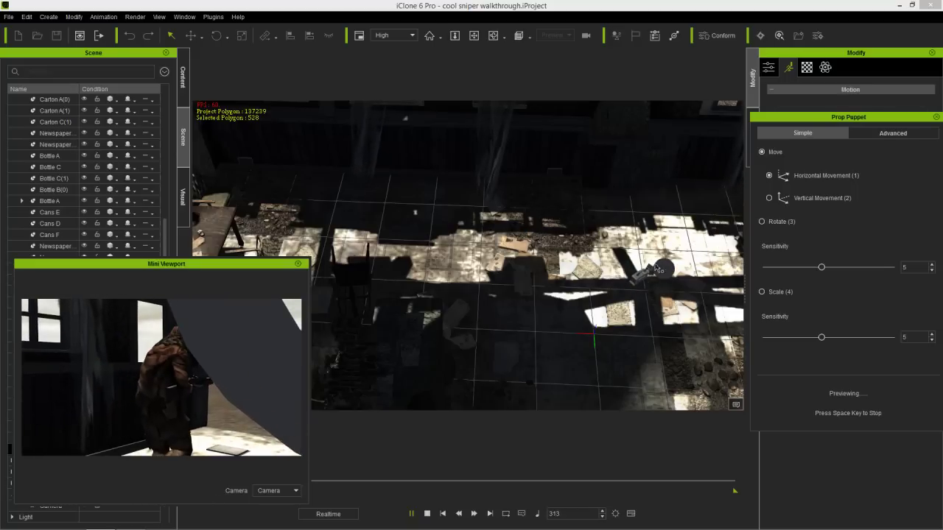
{"action": "key", "text": "space"}
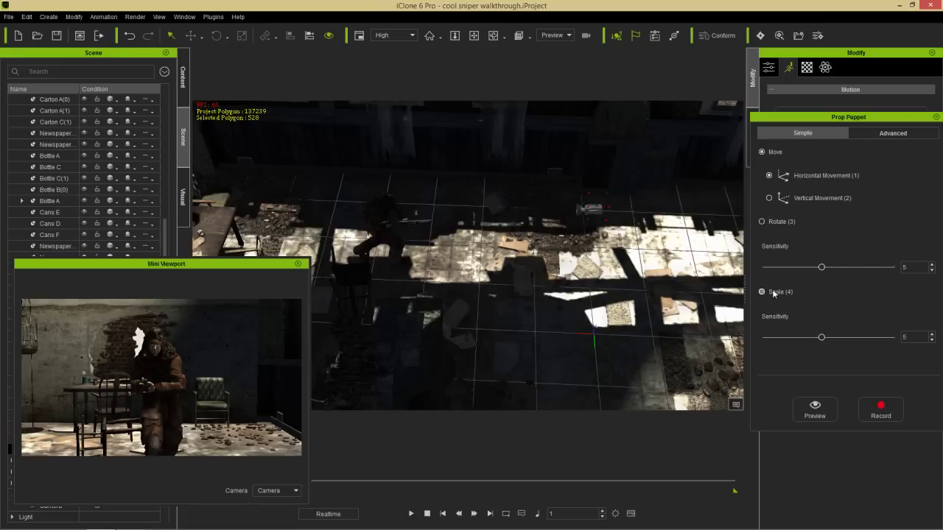
{"action": "key", "text": "space"}
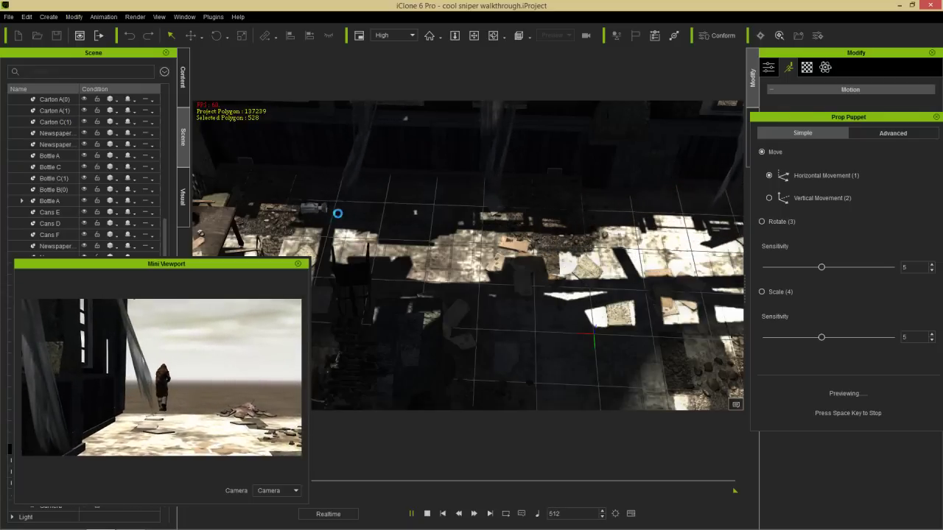
{"action": "key", "text": "space"}
{"action": "key", "text": "space"}
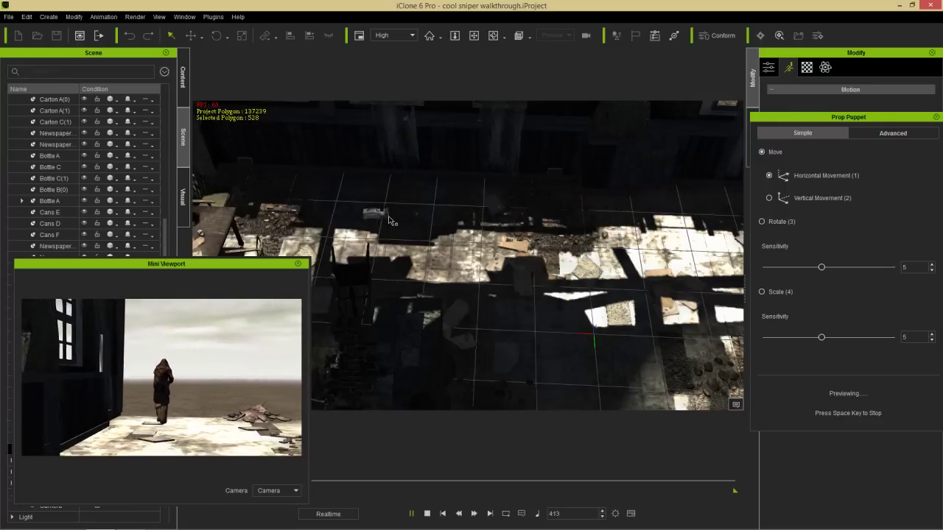
{"action": "key", "text": "space"}
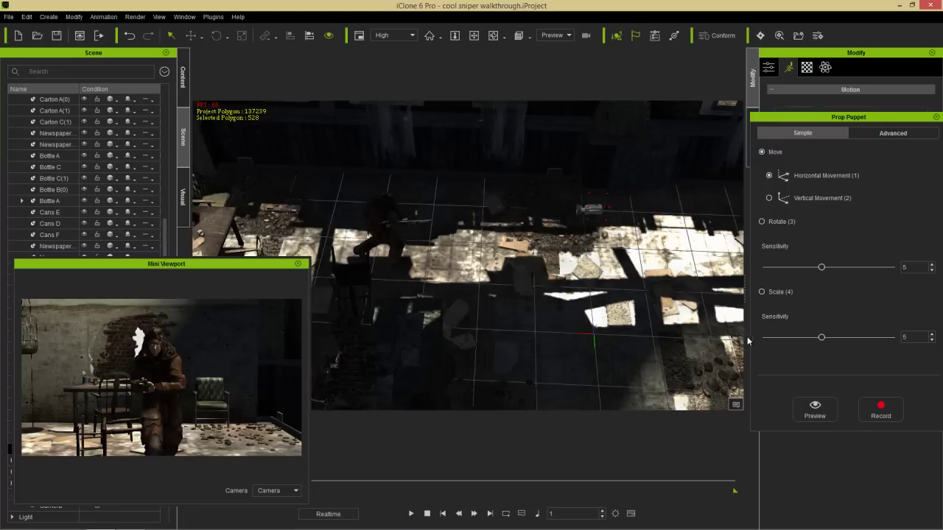
Record the ball's horizontal puppet movement following the avatar from frame 1 to about frame 584
{"action": "left_click", "coordinate": [880, 409]}
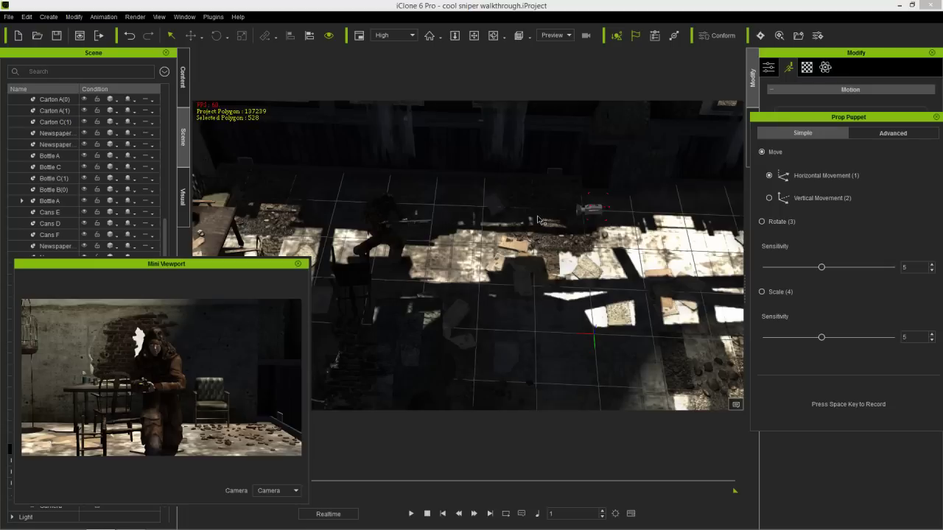
{"action": "key", "text": "space"}
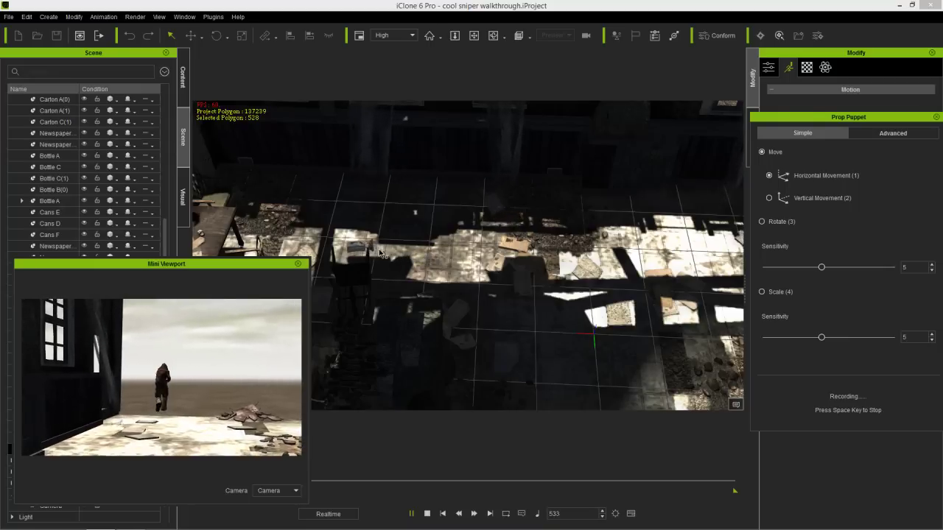
{"action": "key", "text": "space"}
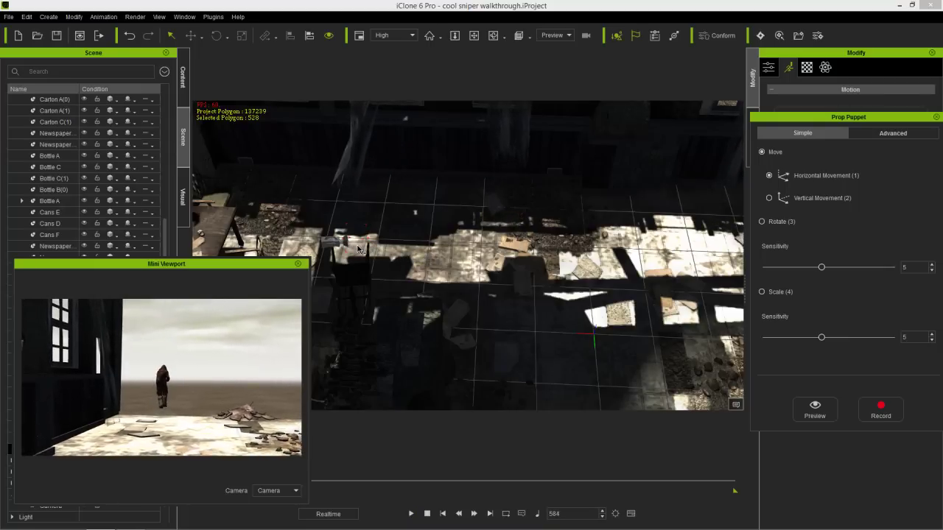
Return to frame 1, switch the main view to Camera and close the Mini Viewport
{"action": "left_click", "coordinate": [427, 514]}
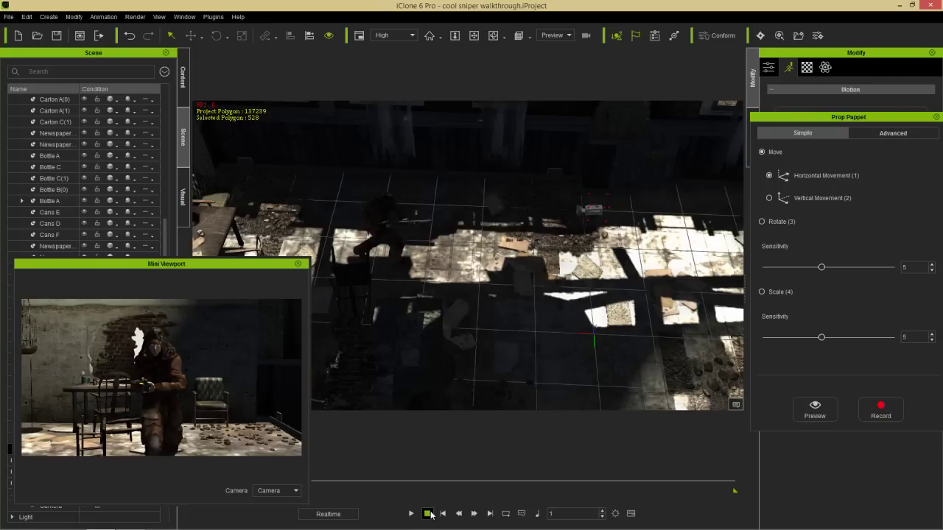
{"action": "left_click", "coordinate": [568, 36]}
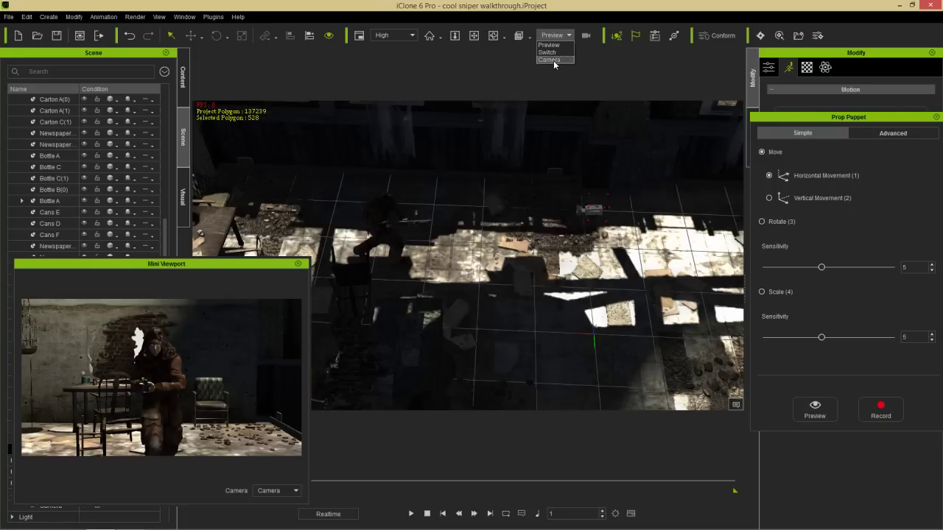
{"action": "left_click", "coordinate": [551, 60]}
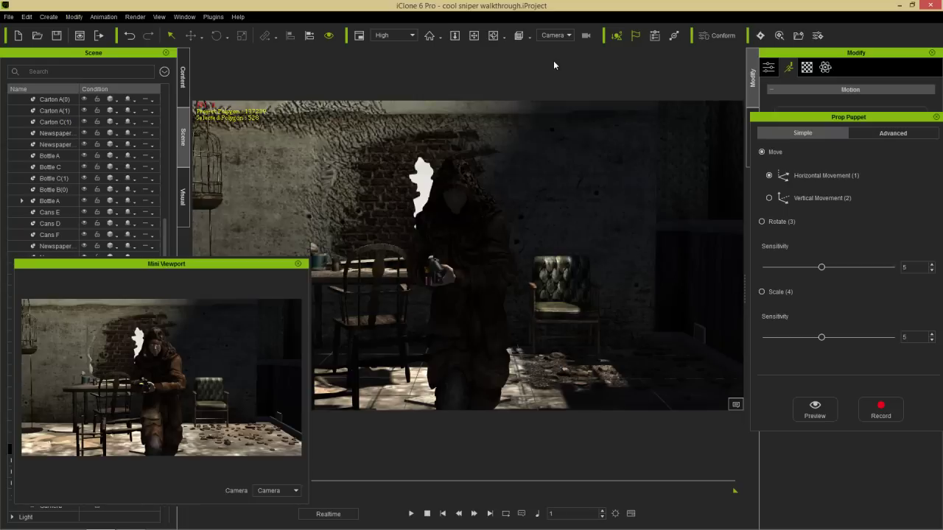
{"action": "left_click", "coordinate": [298, 264]}
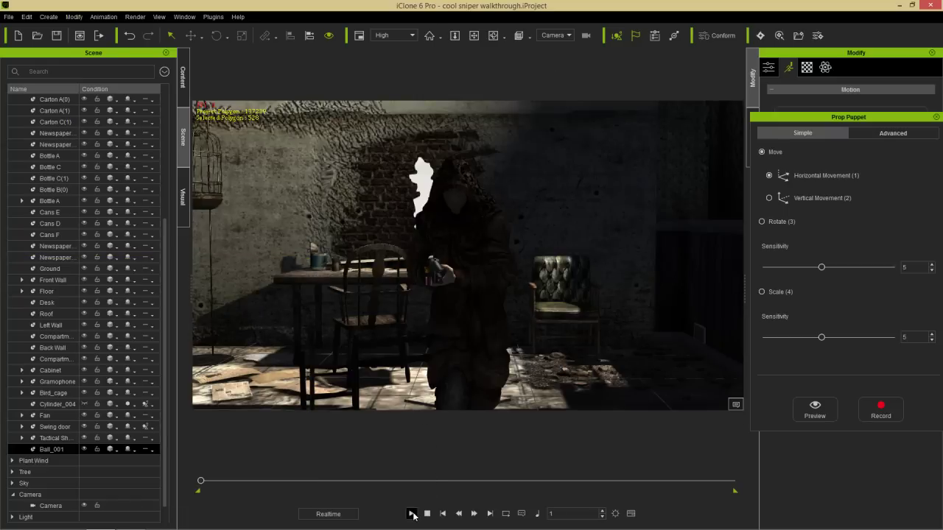
Play back the recorded camera movement twice from frame 1 to check how it follows the avatar
{"action": "left_click", "coordinate": [412, 513]}
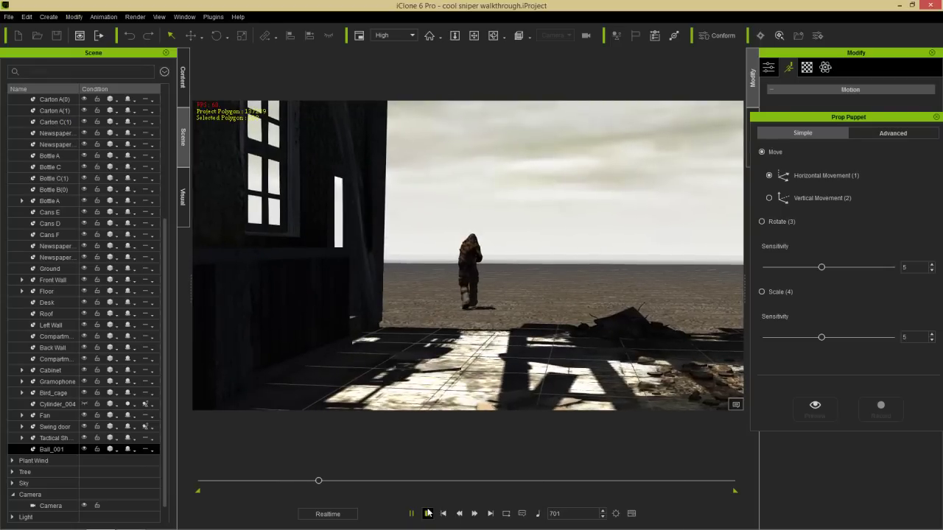
{"action": "left_click", "coordinate": [427, 514]}
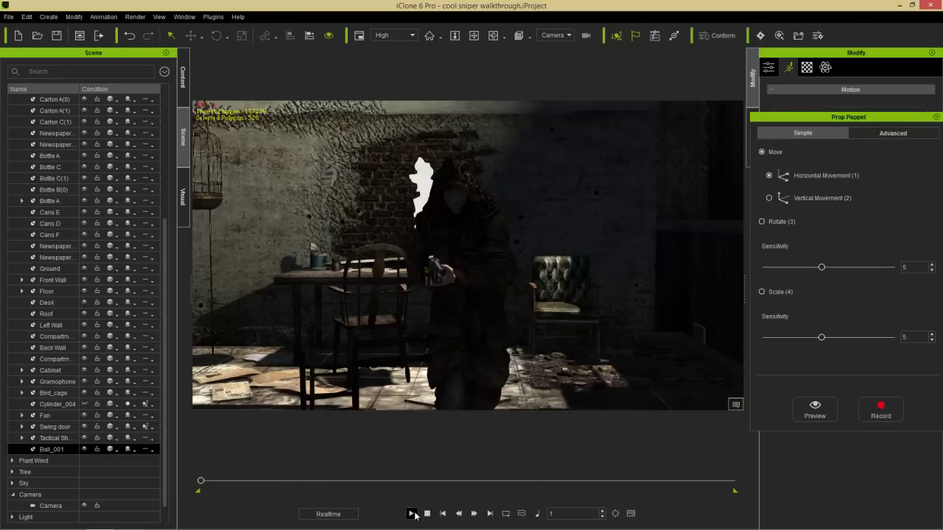
{"action": "left_click", "coordinate": [412, 513]}
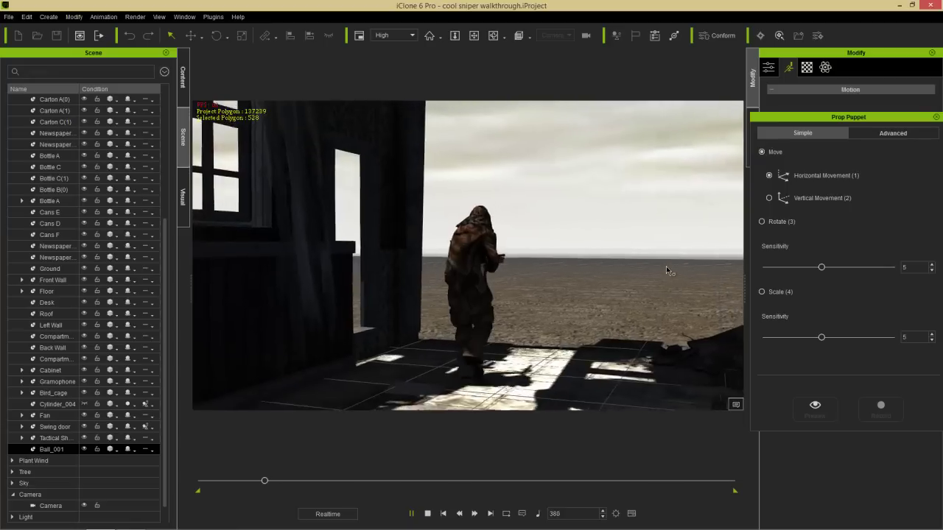
{"action": "left_click", "coordinate": [427, 513]}
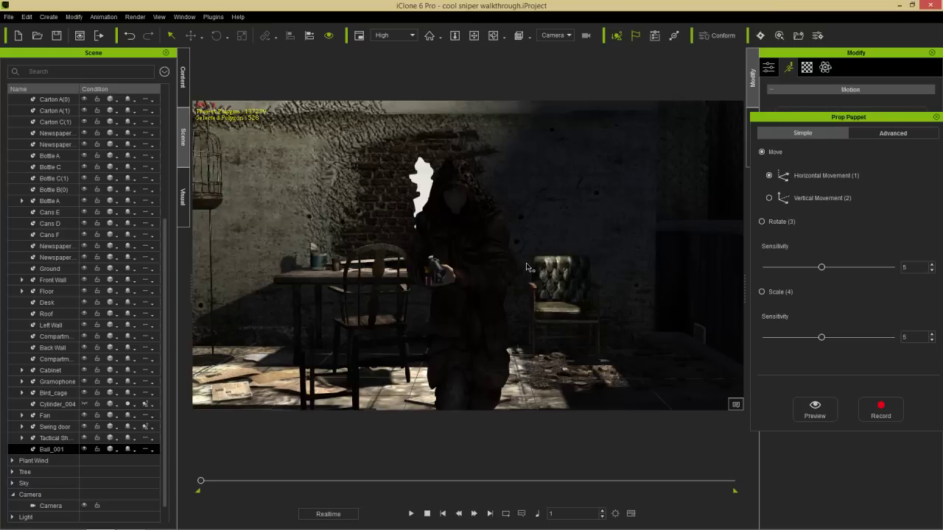
Open the Timeline and rename the selected ball prop as Dummy 01
{"action": "key", "text": "F3"}
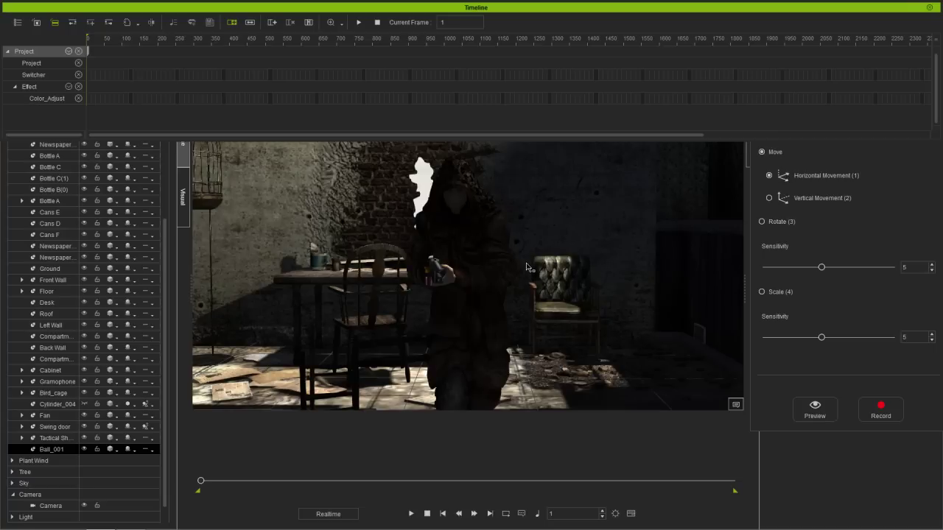
{"action": "double_click", "coordinate": [53, 450]}
{"action": "type", "text": "Dummy"}
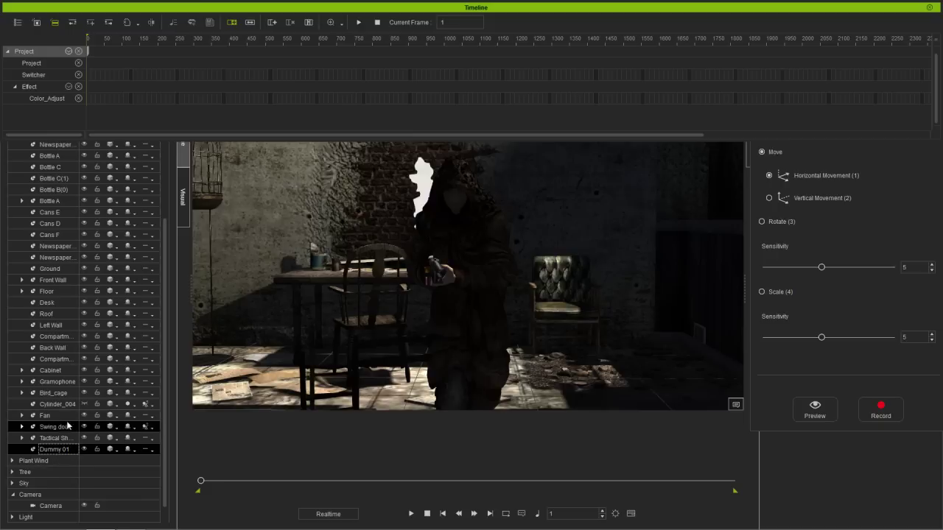
Show Dummy 01's tracks in the Timeline, hide the project's Effect tracks and display the dummy's Animation track
{"action": "left_click", "coordinate": [36, 22]}
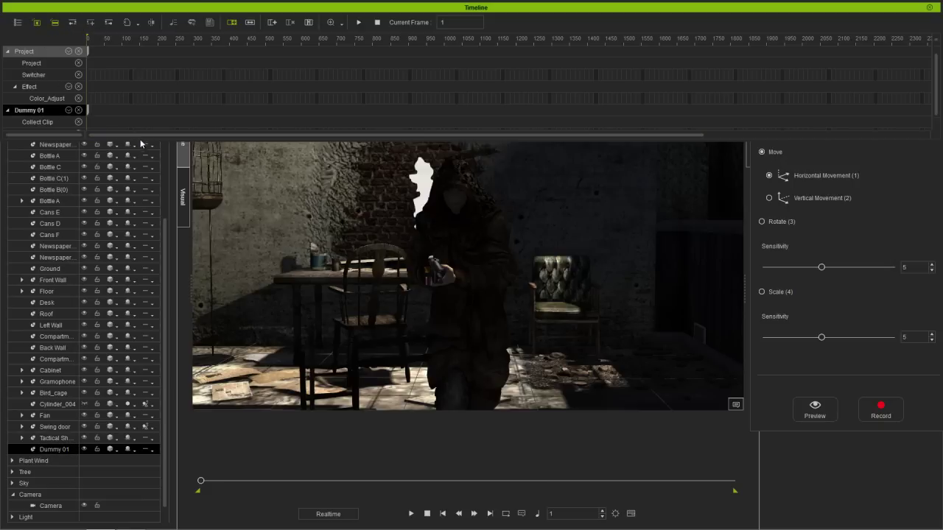
{"action": "left_click", "coordinate": [78, 87]}
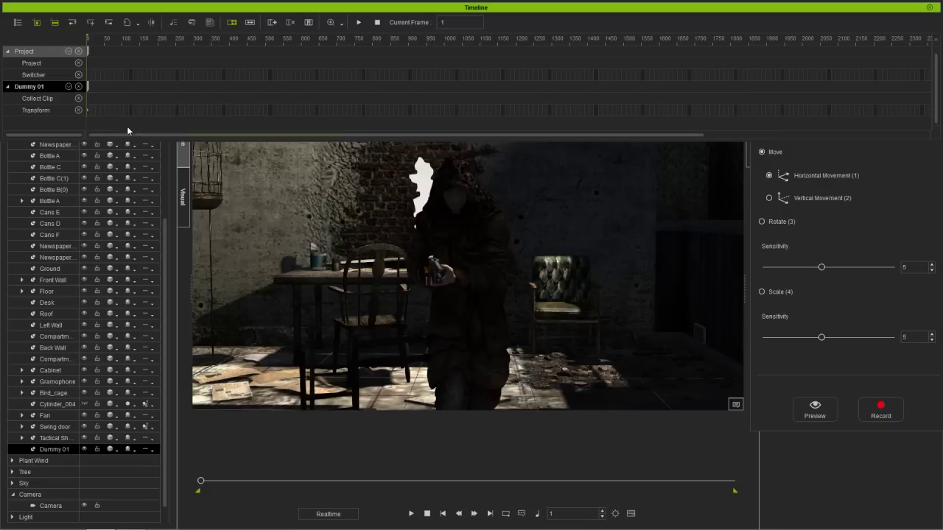
{"action": "left_click", "coordinate": [69, 87]}
{"action": "left_click", "coordinate": [78, 119]}
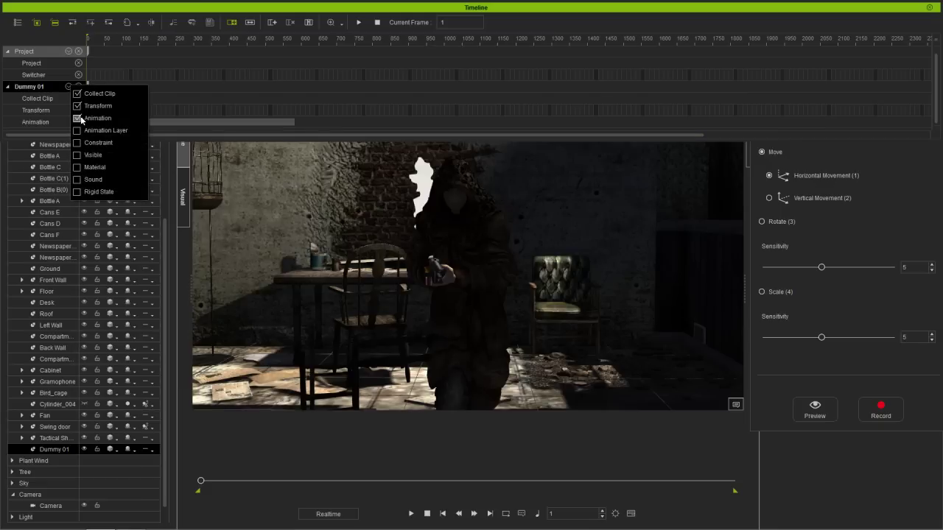
Close Prop Puppet and play the recorded camera movement from frame 13, returning to frame 21
{"action": "left_click_drag", "start_coordinate": [123, 39], "coordinate": [91, 33]}
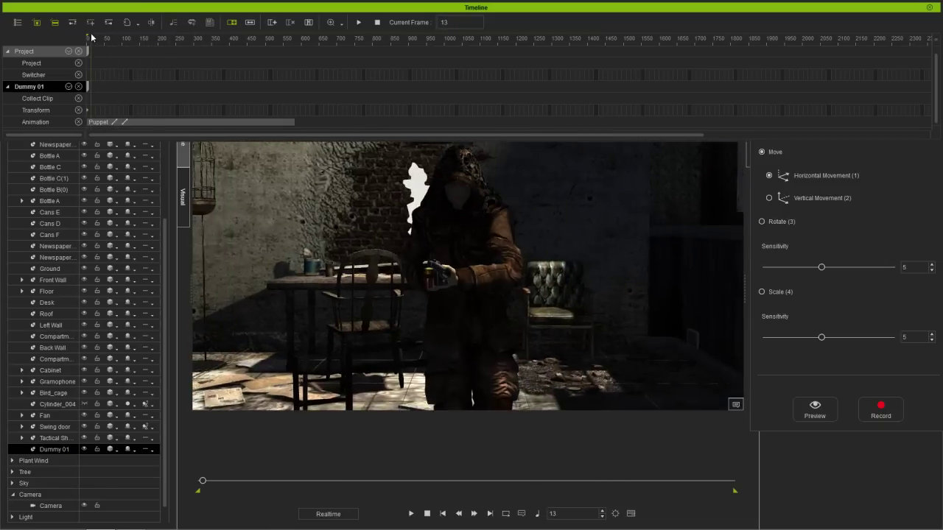
{"action": "key", "text": "space"}
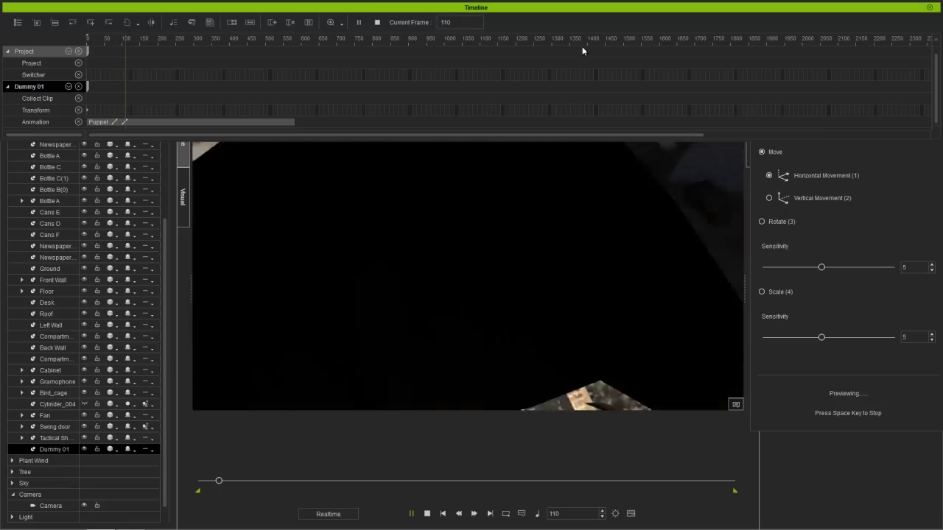
{"action": "key", "text": "space"}
{"action": "key", "text": "2"}
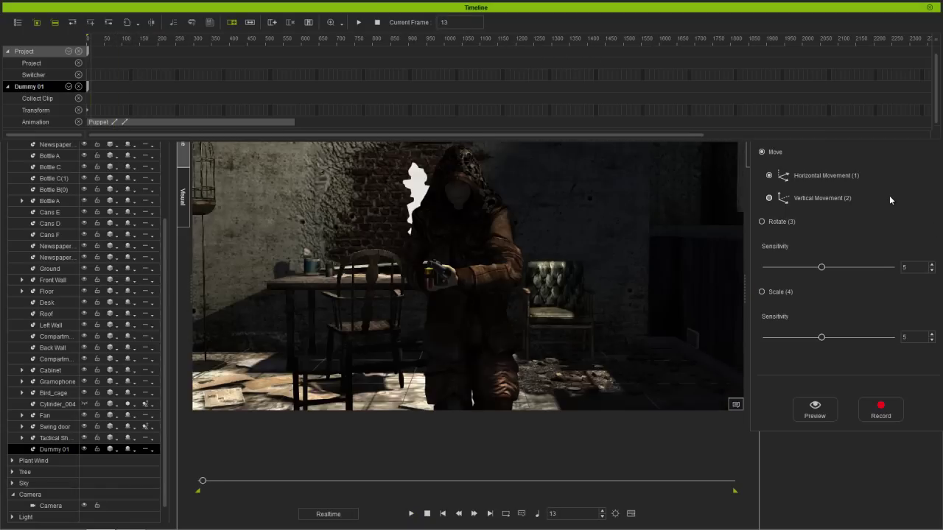
{"action": "left_click", "coordinate": [936, 117]}
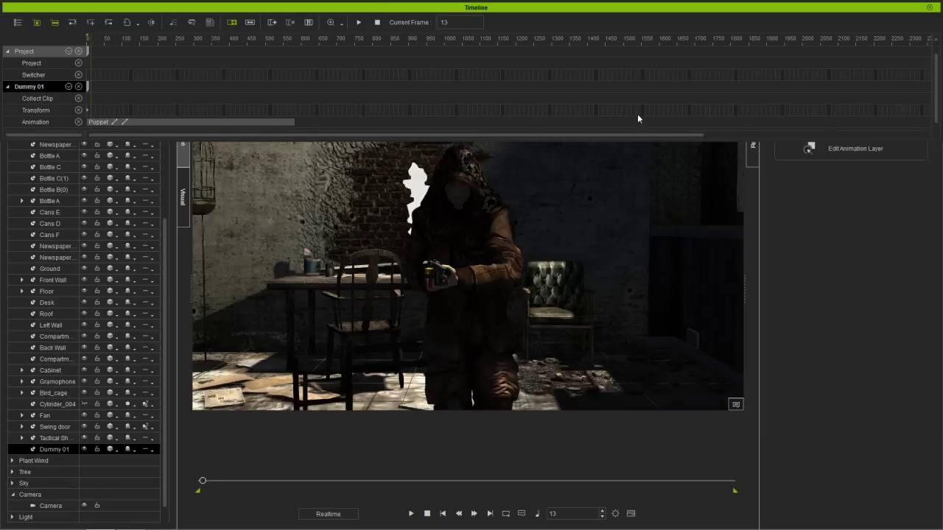
{"action": "key", "text": "space"}
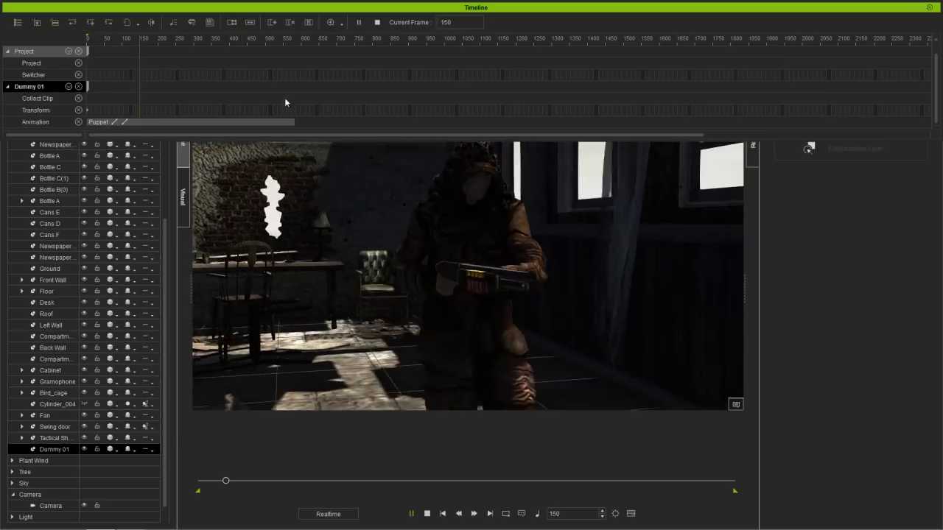
{"action": "left_click", "coordinate": [96, 37]}
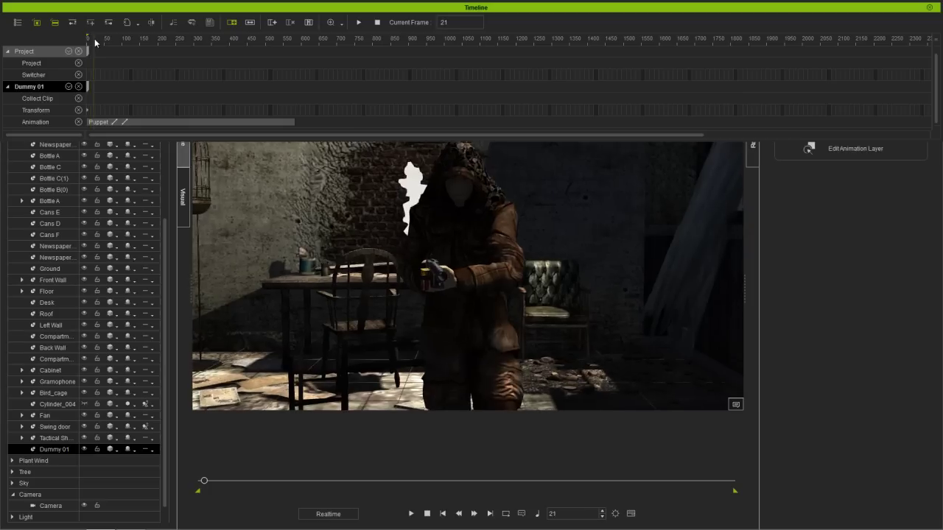
Open the custom Time Warp curve for Dummy 01's Puppet clip and set it to Ease Out with its strength raised toward More
{"action": "left_click", "coordinate": [126, 122]}
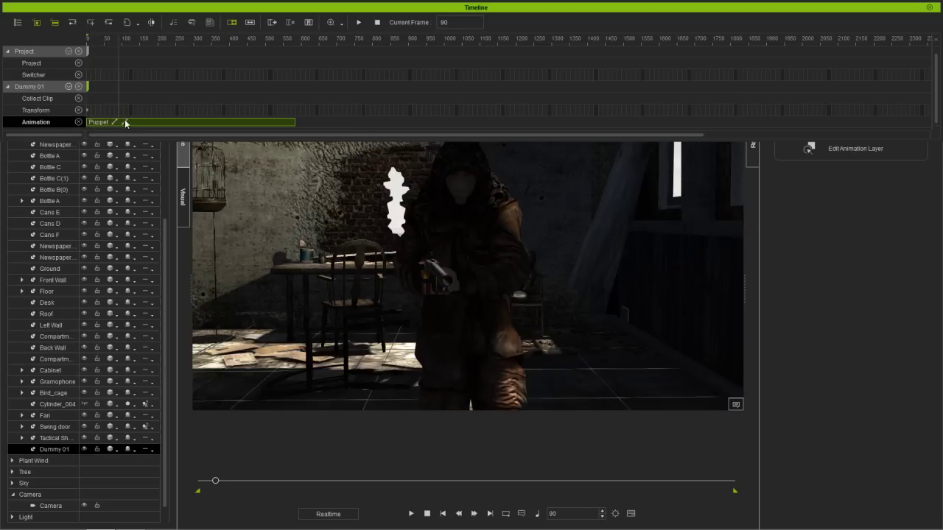
{"action": "right_click", "coordinate": [136, 122]}
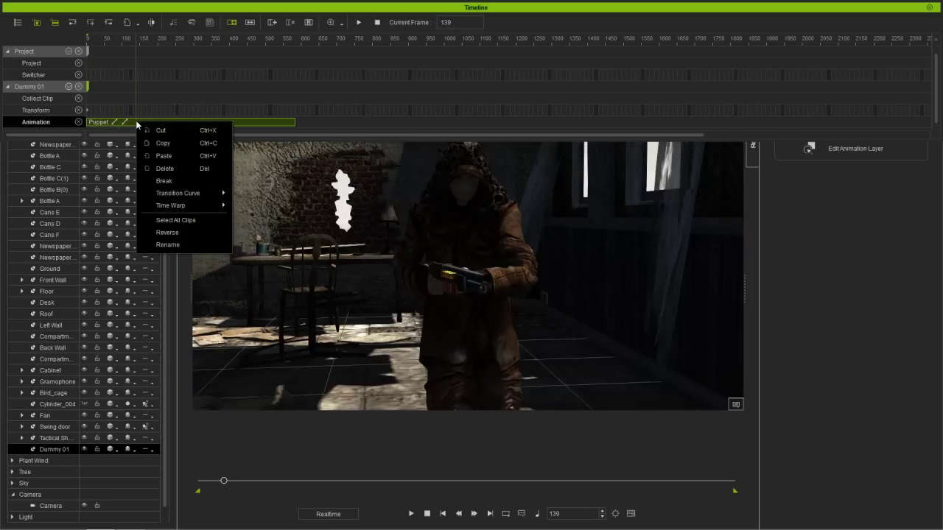
{"action": "mouse_move", "coordinate": [192, 204]}
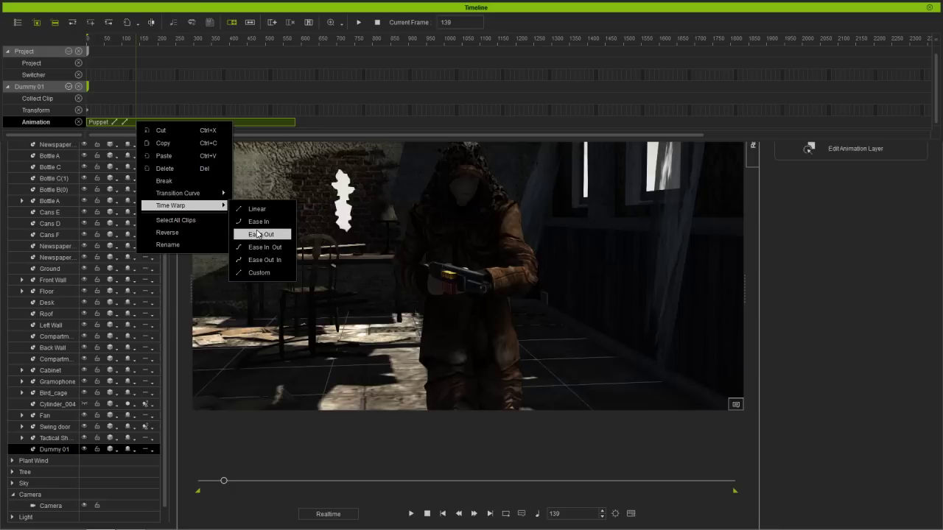
{"action": "left_click", "coordinate": [268, 274]}
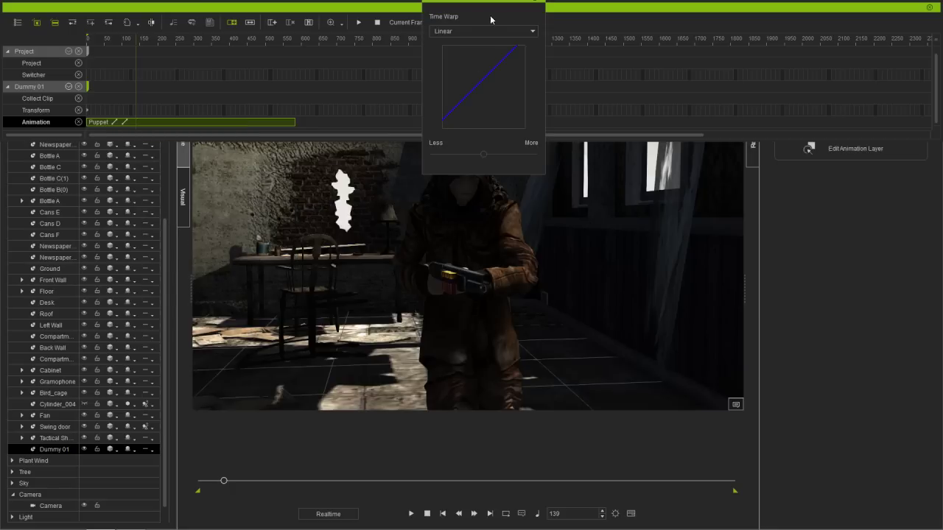
{"action": "left_click_drag", "start_coordinate": [502, 2], "coordinate": [805, 32]}
{"action": "left_click", "coordinate": [777, 63]}
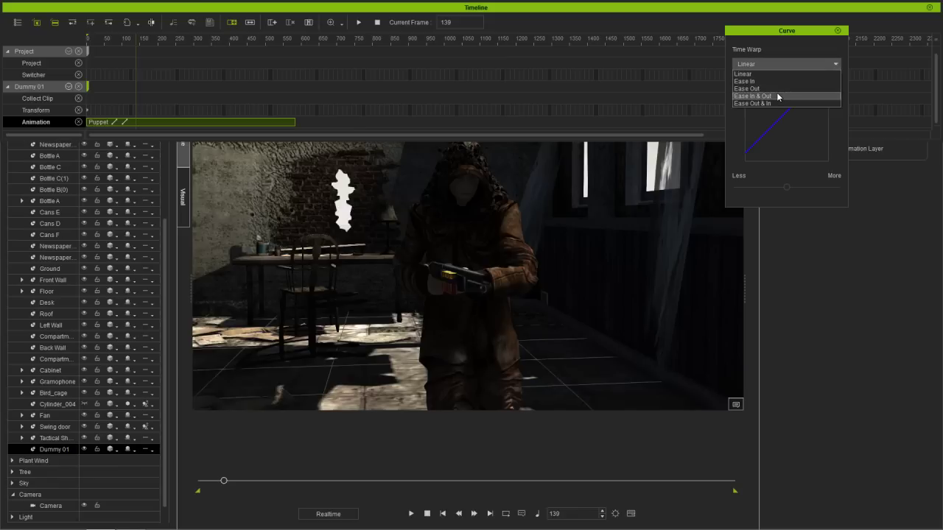
{"action": "left_click", "coordinate": [776, 90]}
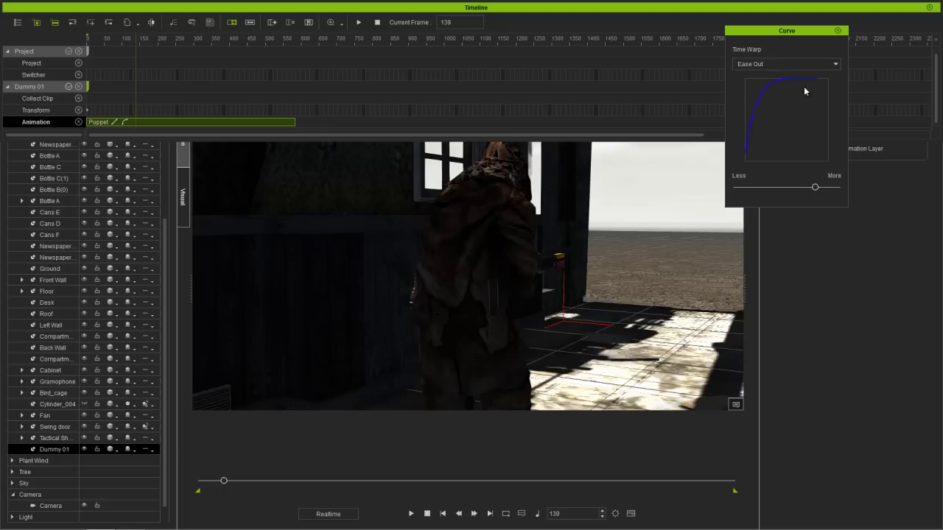
Play the shot from near the start to review the camera movement with the strong Ease Out time warp
{"action": "left_click_drag", "start_coordinate": [126, 45], "coordinate": [88, 44]}
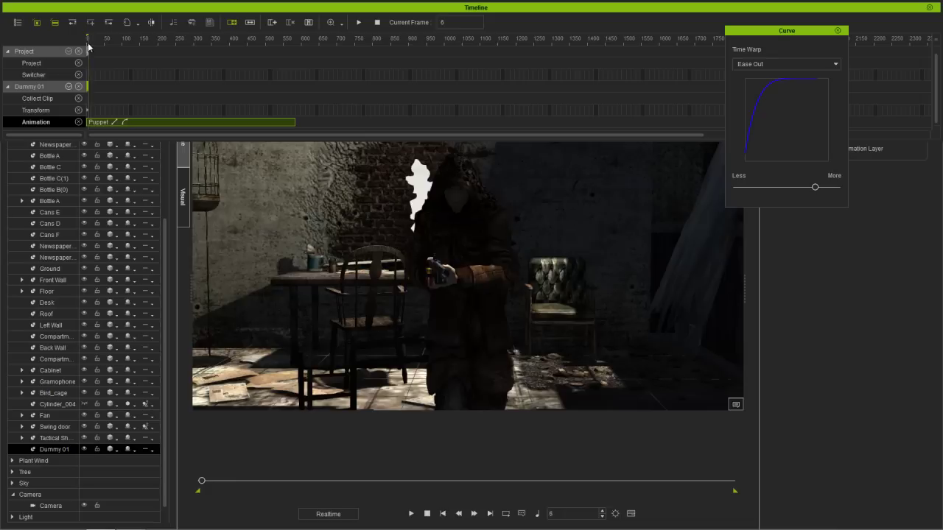
{"action": "key", "text": "space"}
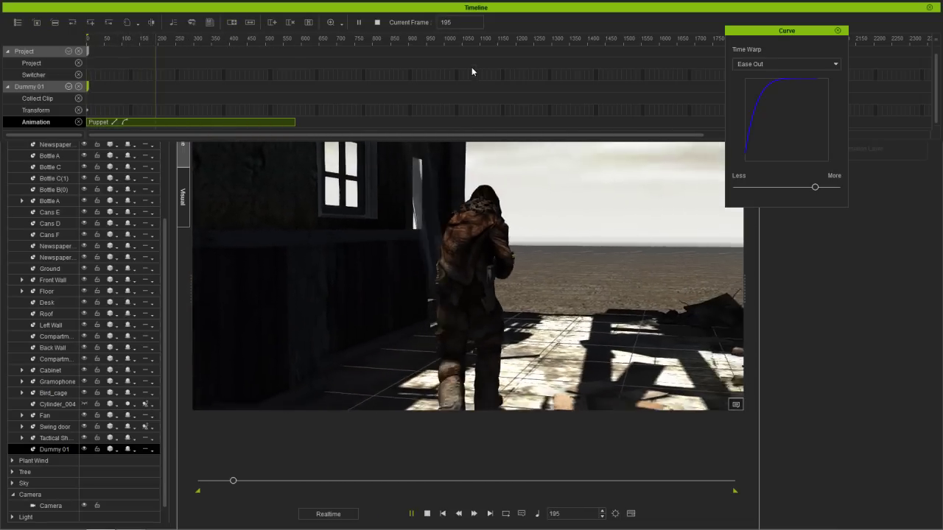
{"action": "left_click_drag", "start_coordinate": [160, 40], "coordinate": [98, 37]}
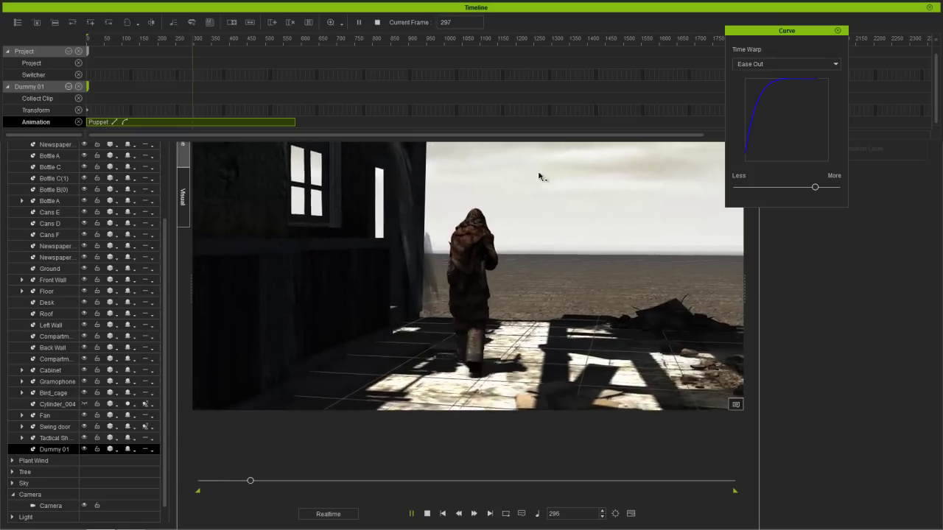
Try the Ease In time warp on the Puppet clip and play the shot from the beginning
{"action": "left_click", "coordinate": [801, 63]}
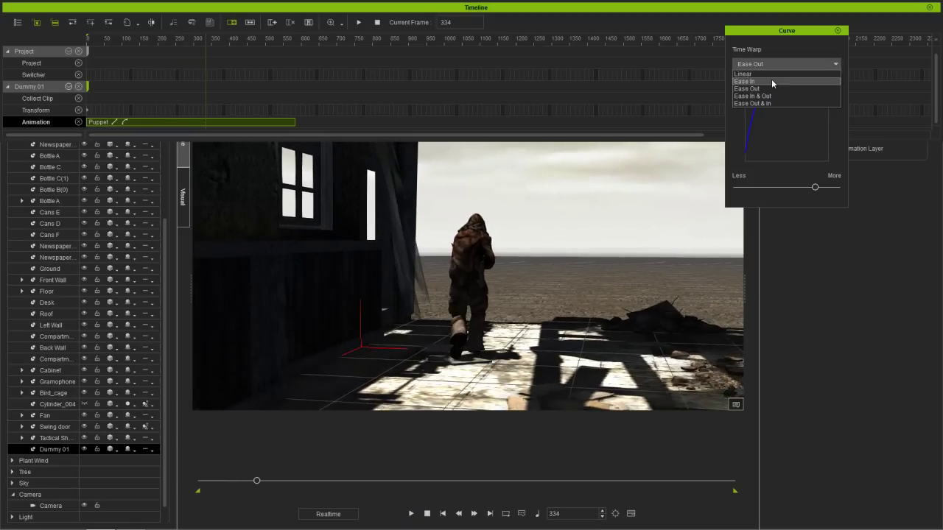
{"action": "left_click", "coordinate": [771, 79]}
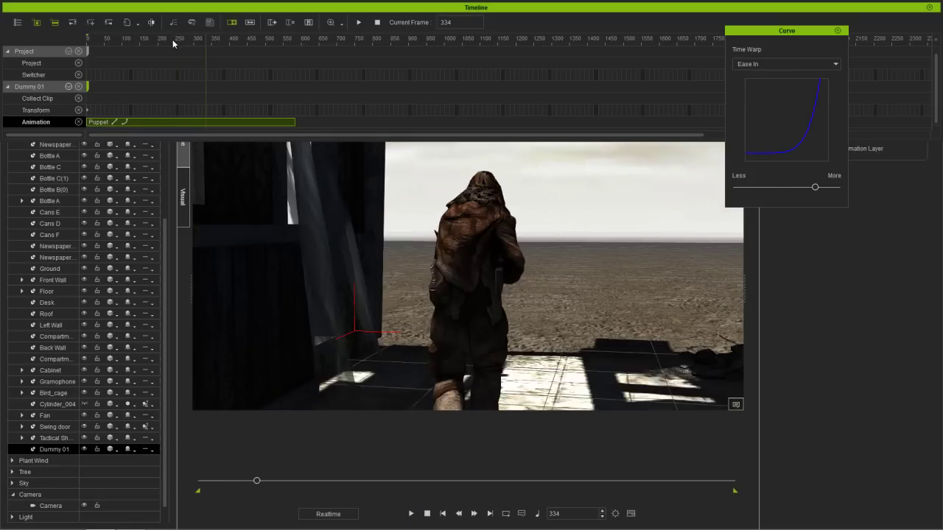
{"action": "left_click_drag", "start_coordinate": [172, 39], "coordinate": [79, 46]}
{"action": "key", "text": "space"}
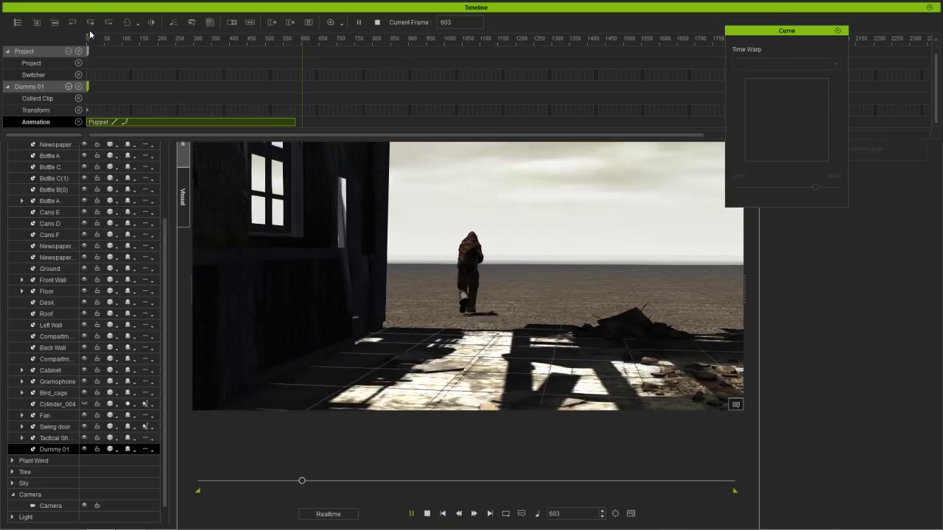
{"action": "key", "text": "space"}
Set the Puppet clip's time warp to Ease Out with strength just above the middle, and return to frame 2
{"action": "left_click", "coordinate": [240, 122]}
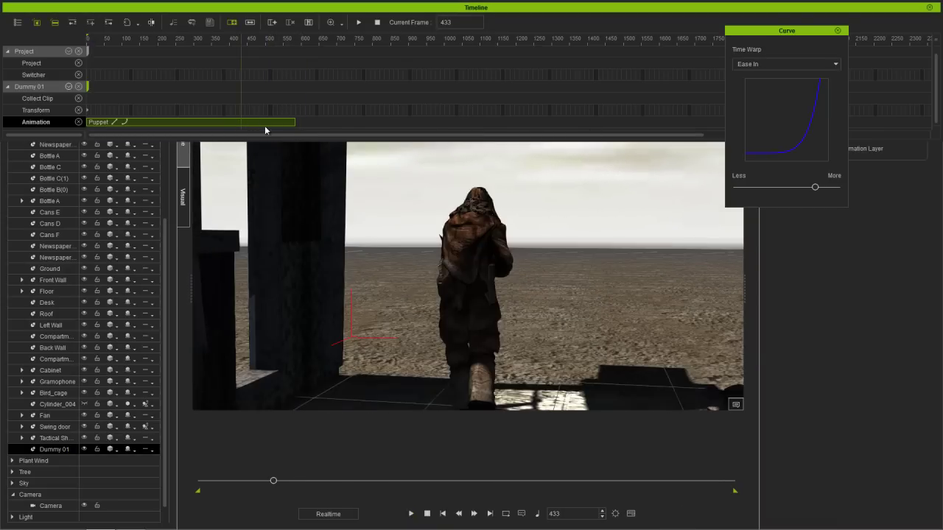
{"action": "left_click", "coordinate": [776, 63]}
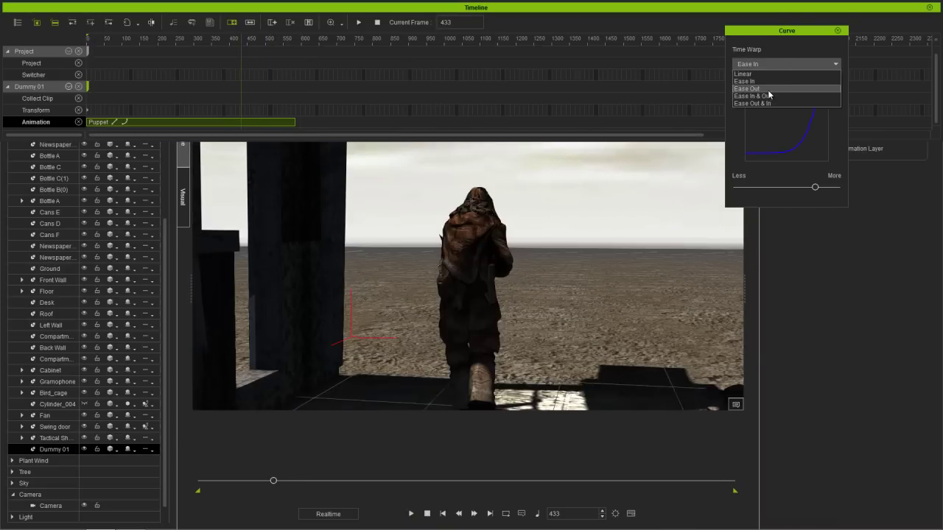
{"action": "left_click", "coordinate": [772, 96]}
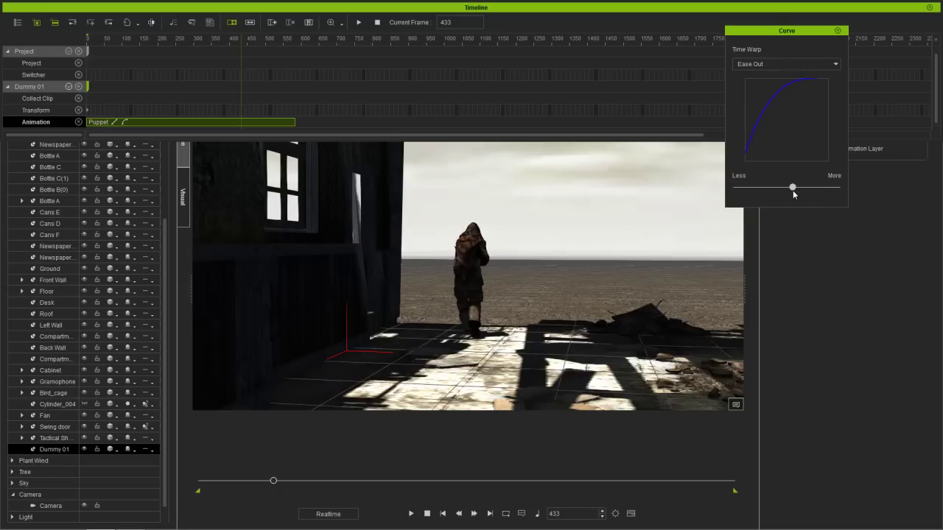
{"action": "left_click", "coordinate": [88, 50]}
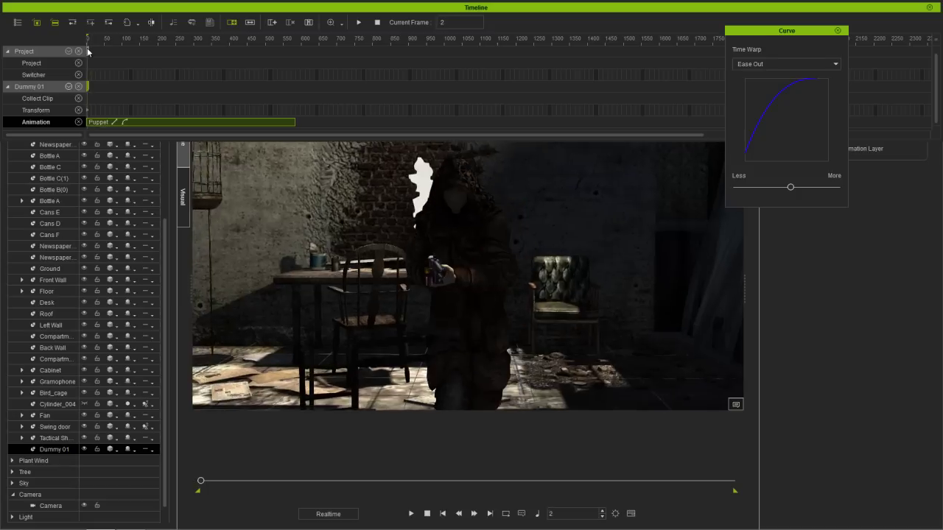
Play the shot from frame 2 to review the moderated Ease Out time warp, and return to the start
{"action": "key", "text": "space"}
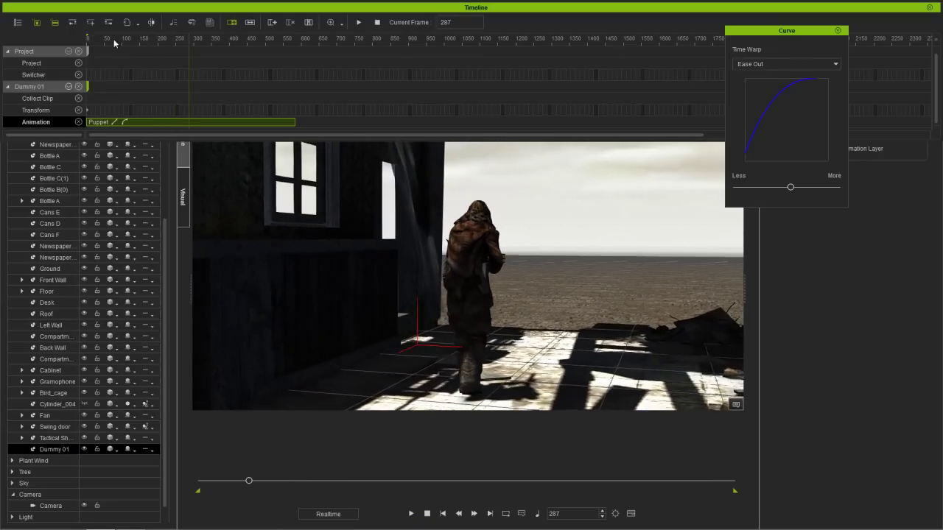
{"action": "left_click", "coordinate": [87, 43]}
Break Dummy 01's Puppet clip at frame 61 and delete the opening segment
{"action": "left_click_drag", "start_coordinate": [87, 43], "coordinate": [108, 49]}
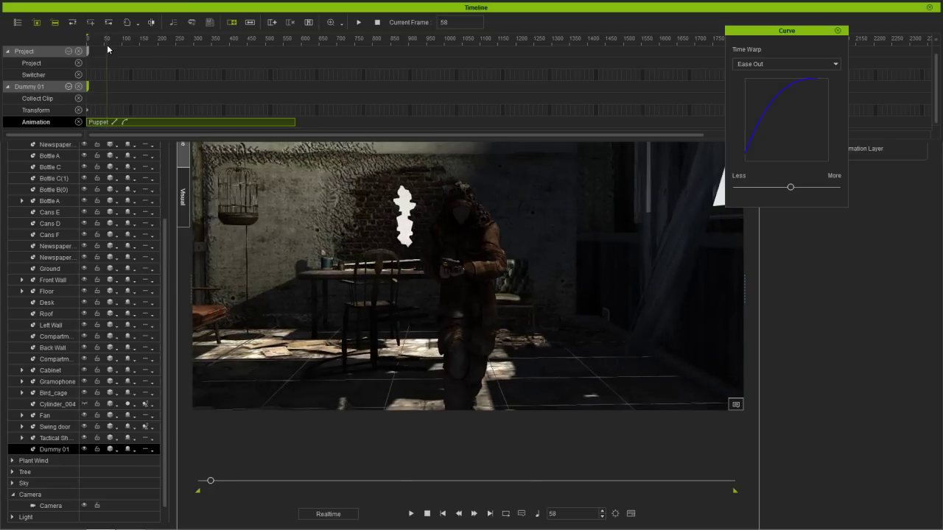
{"action": "right_click", "coordinate": [108, 124]}
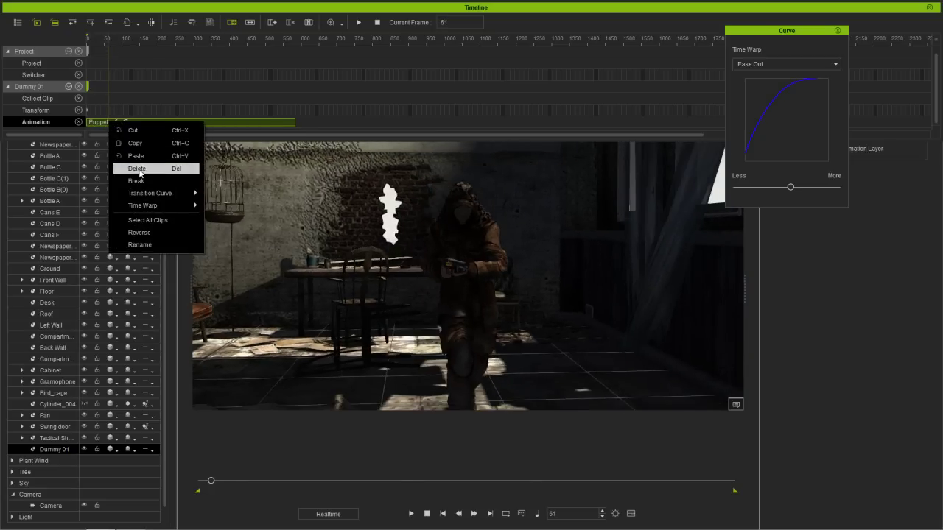
{"action": "left_click", "coordinate": [144, 181]}
{"action": "left_click", "coordinate": [96, 123]}
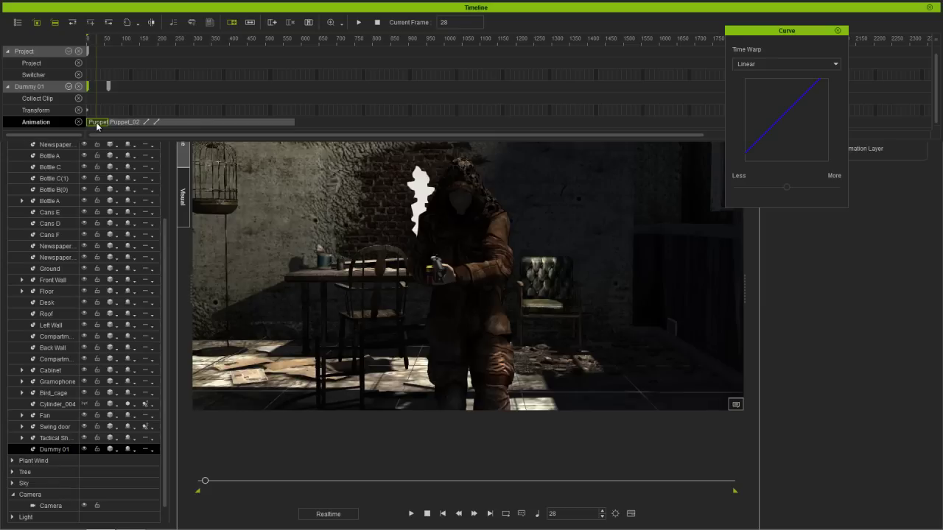
{"action": "key", "text": "Delete"}
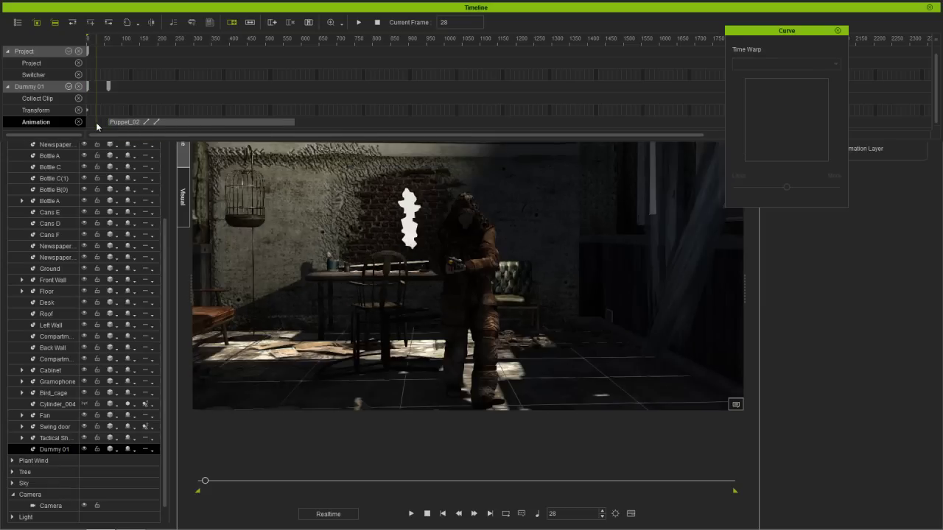
Move the remaining Puppet_02 clip to the start of the Animation track and play the shot from frame 1
{"action": "left_click_drag", "start_coordinate": [123, 123], "coordinate": [100, 121]}
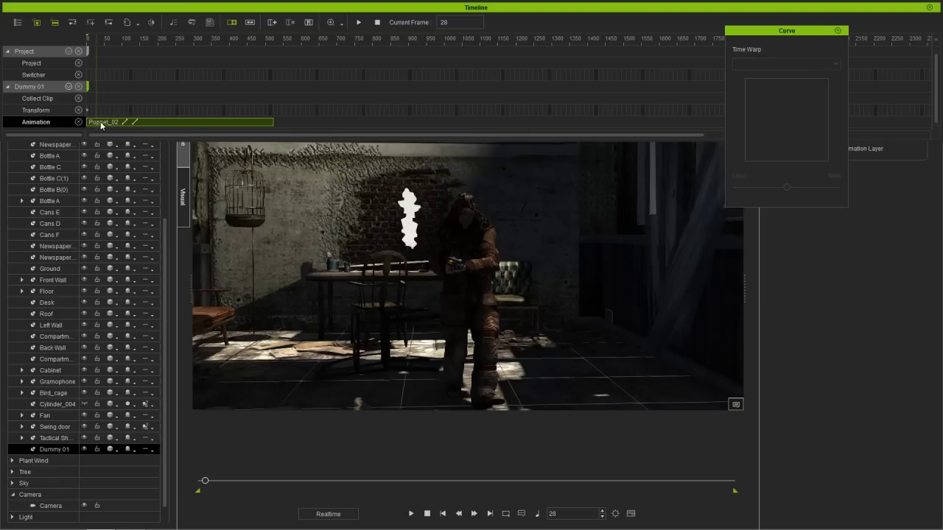
{"action": "left_click_drag", "start_coordinate": [102, 46], "coordinate": [81, 51]}
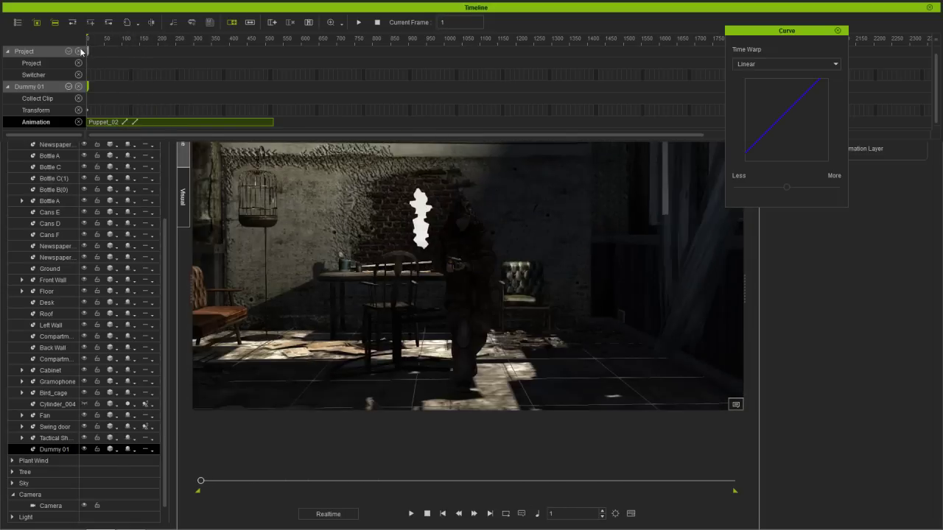
{"action": "key", "text": "space"}
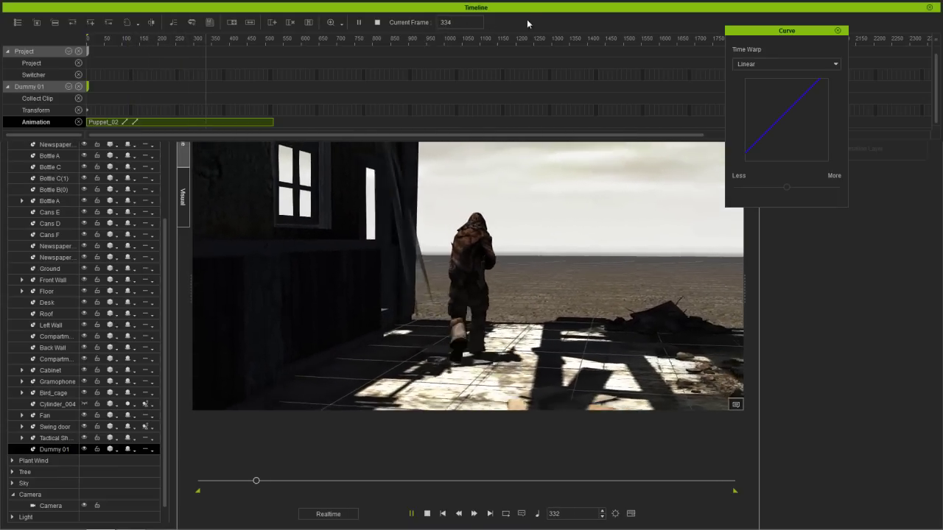
{"action": "key", "text": "space"}
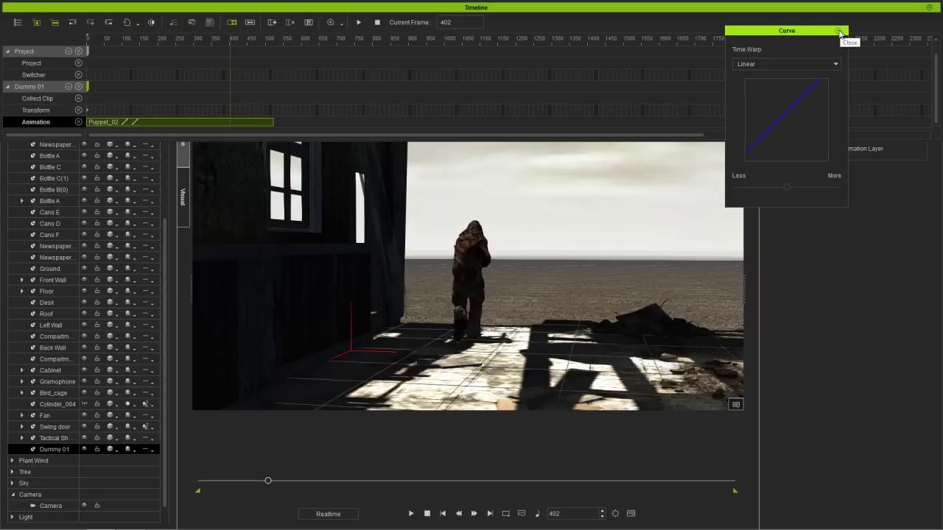
Close the time warp curve and timeline windows, and reset playback to frame 1
{"action": "left_click", "coordinate": [838, 32]}
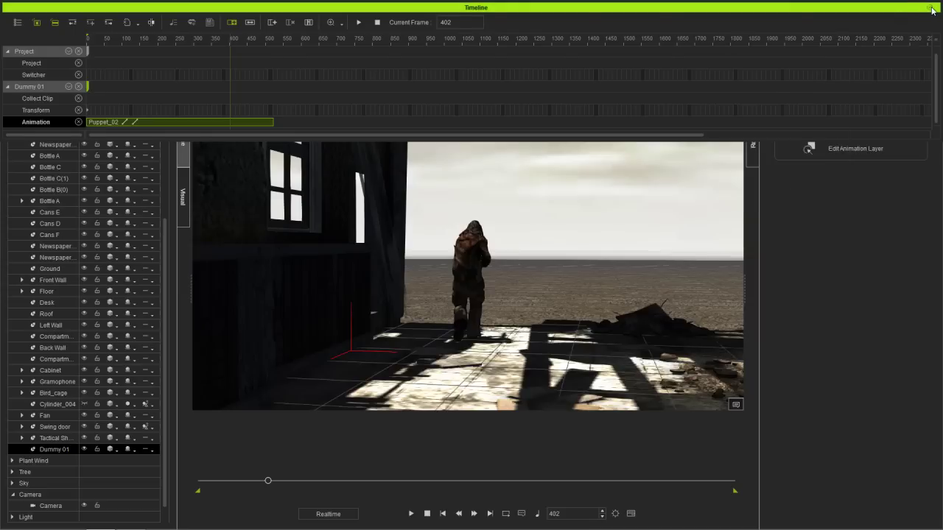
{"action": "left_click", "coordinate": [931, 8]}
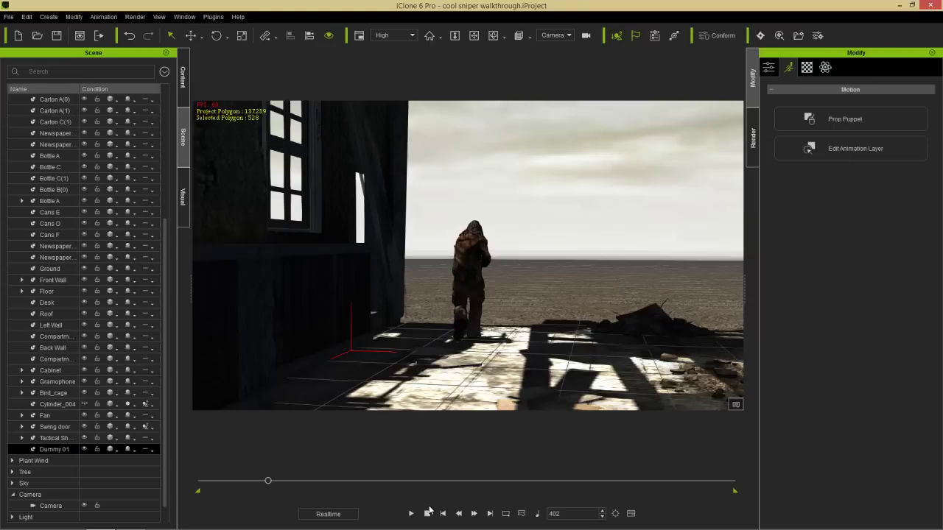
{"action": "left_click", "coordinate": [427, 514]}
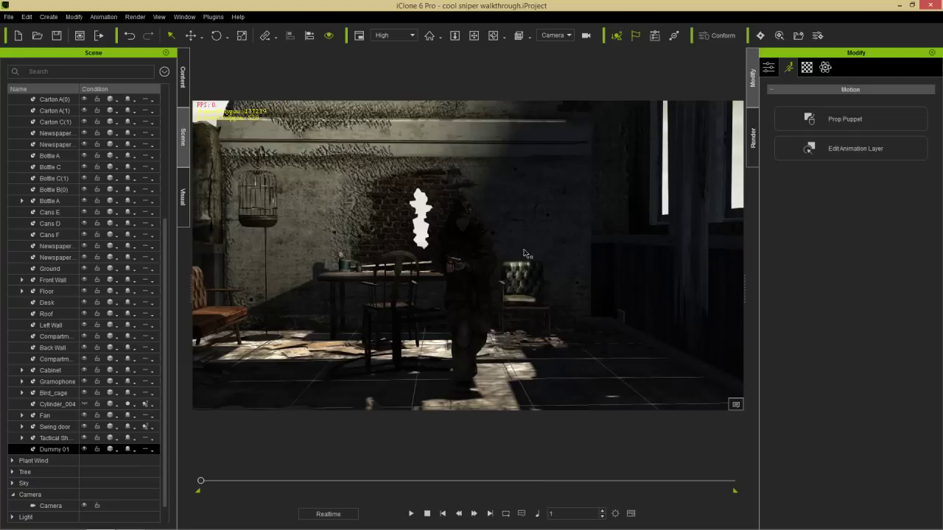
Create a new camera from a Preview view that looks down on the sniper from behind
{"action": "left_click", "coordinate": [566, 35]}
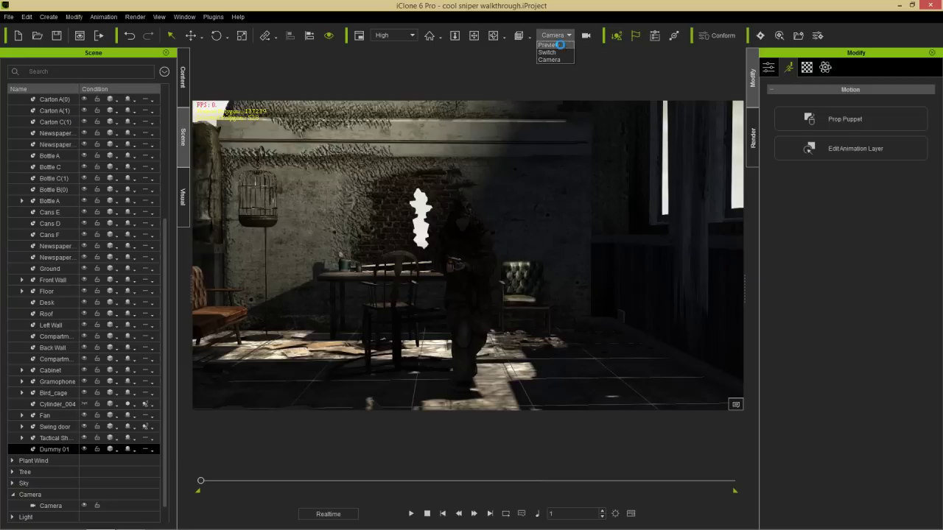
{"action": "left_click", "coordinate": [560, 45]}
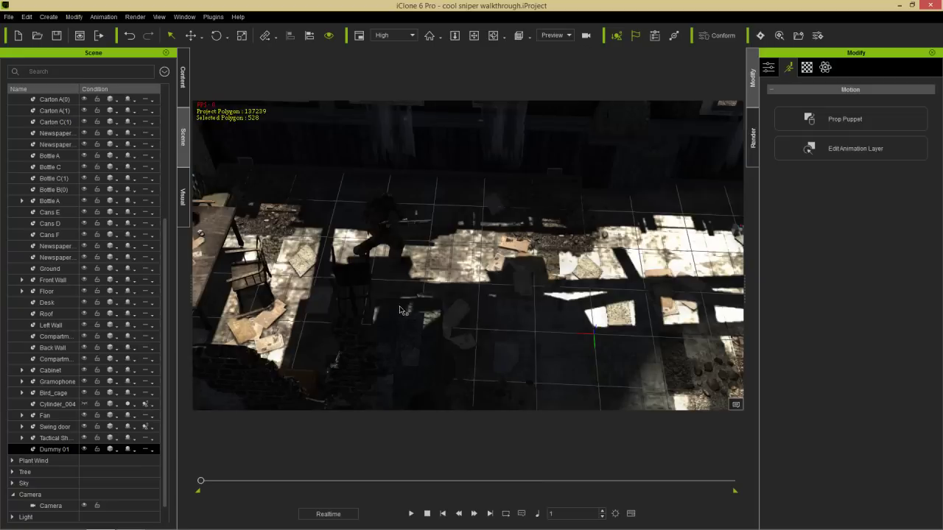
{"action": "right_click_drag", "start_coordinate": [341, 282], "coordinate": [542, 276]}
{"action": "left_click", "coordinate": [568, 35]}
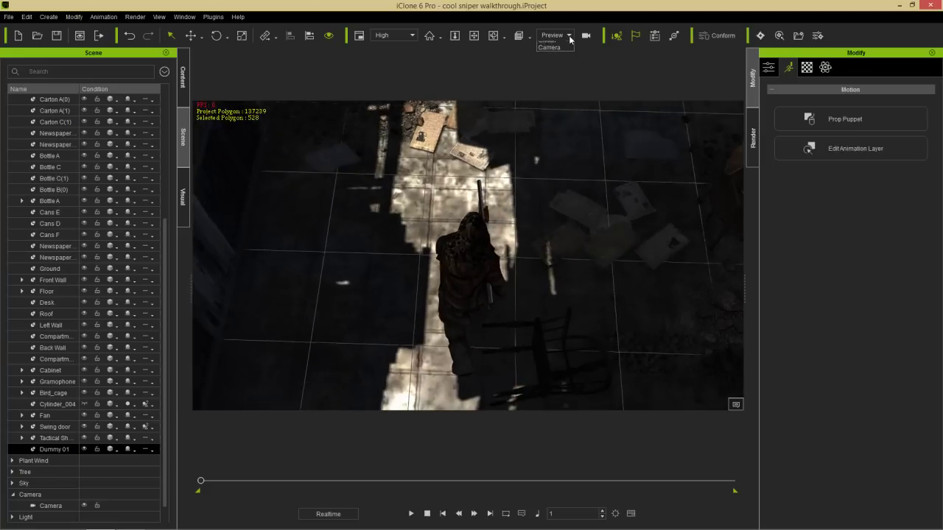
{"action": "left_click", "coordinate": [548, 10]}
{"action": "left_click", "coordinate": [53, 16]}
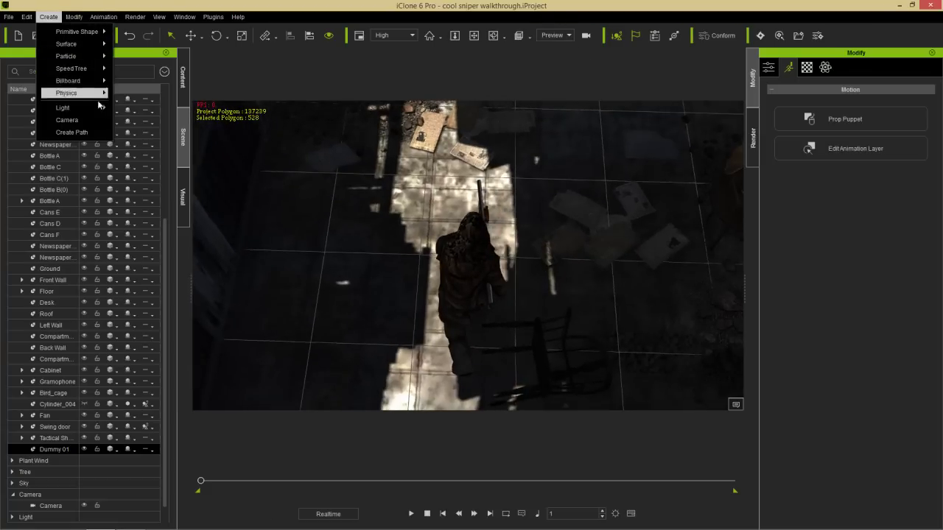
{"action": "left_click", "coordinate": [84, 119]}
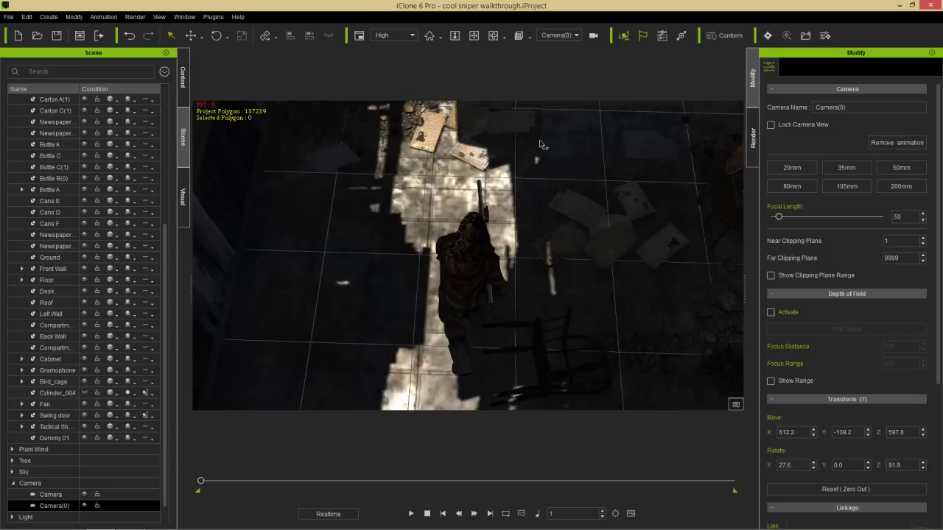
In the Preview view, link Camera(0) to Dummy 01 and set it to look at the sniper's Spine2
{"action": "left_click", "coordinate": [574, 41]}
{"action": "left_click", "coordinate": [565, 44]}
{"action": "scroll", "coordinate": [502, 161], "scroll_direction": "down", "scroll_amount": 5}
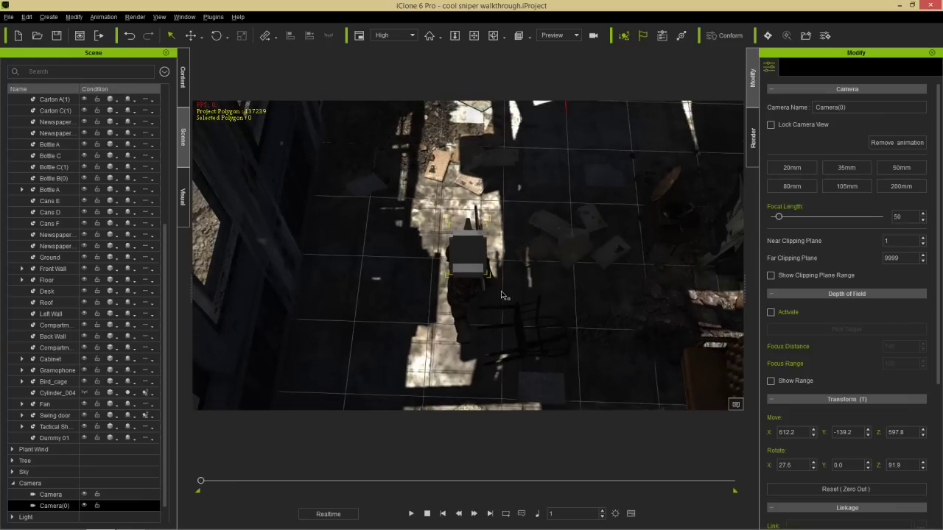
{"action": "right_click_drag", "start_coordinate": [502, 292], "coordinate": [498, 251]}
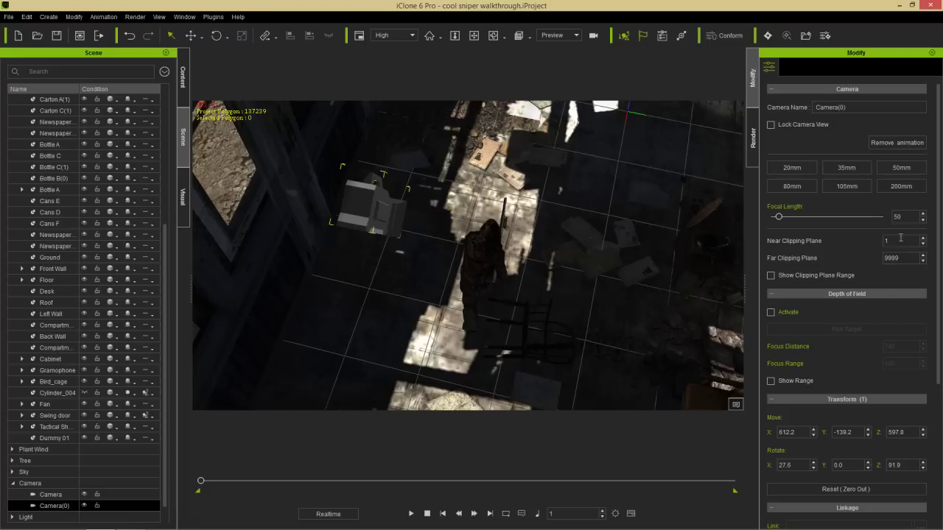
{"action": "scroll", "coordinate": [828, 346], "scroll_direction": "down", "scroll_amount": 5}
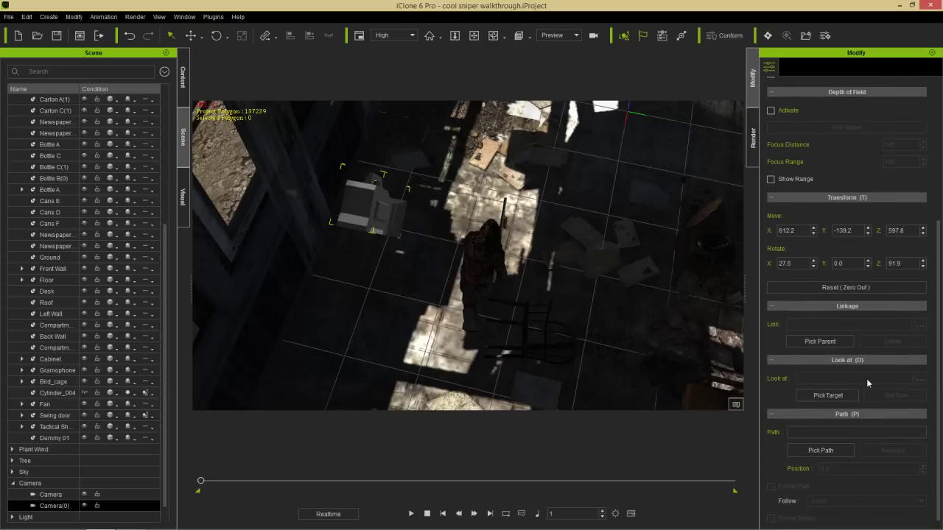
{"action": "left_click", "coordinate": [828, 347]}
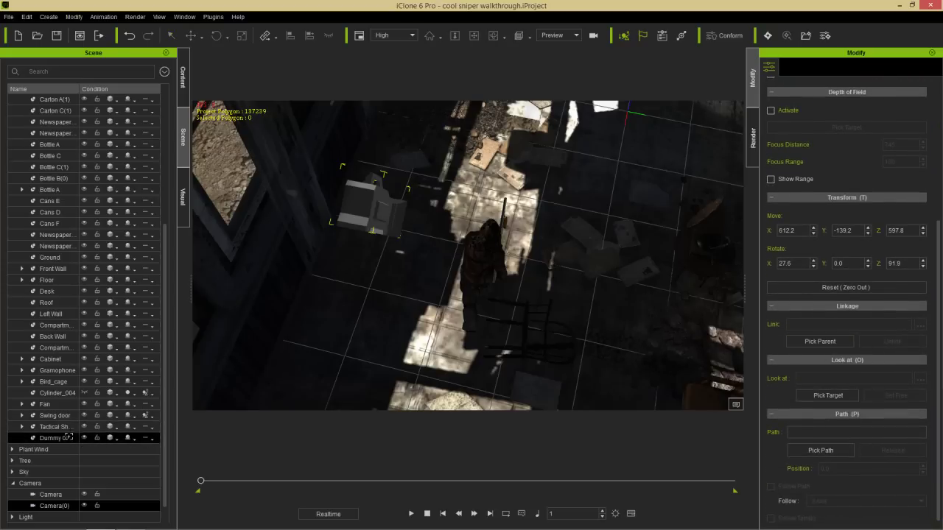
{"action": "left_click", "coordinate": [64, 439]}
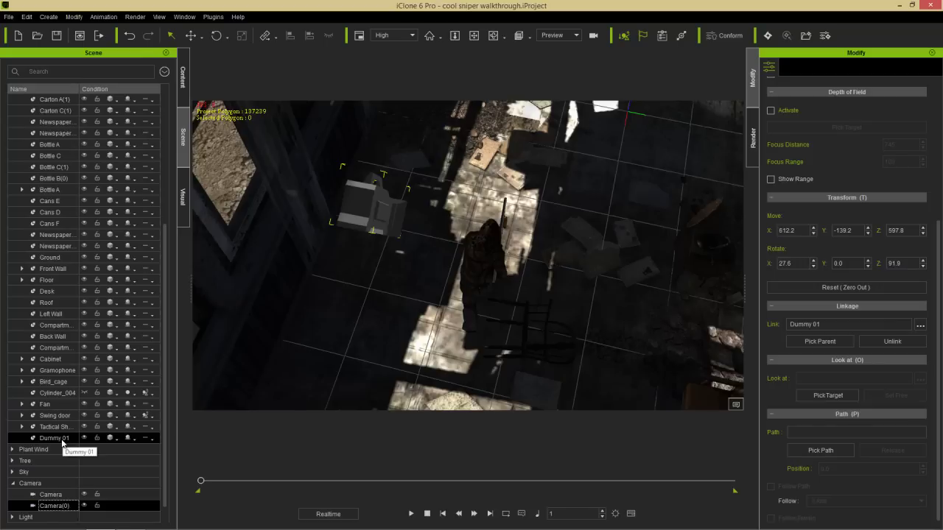
{"action": "left_click", "coordinate": [831, 397]}
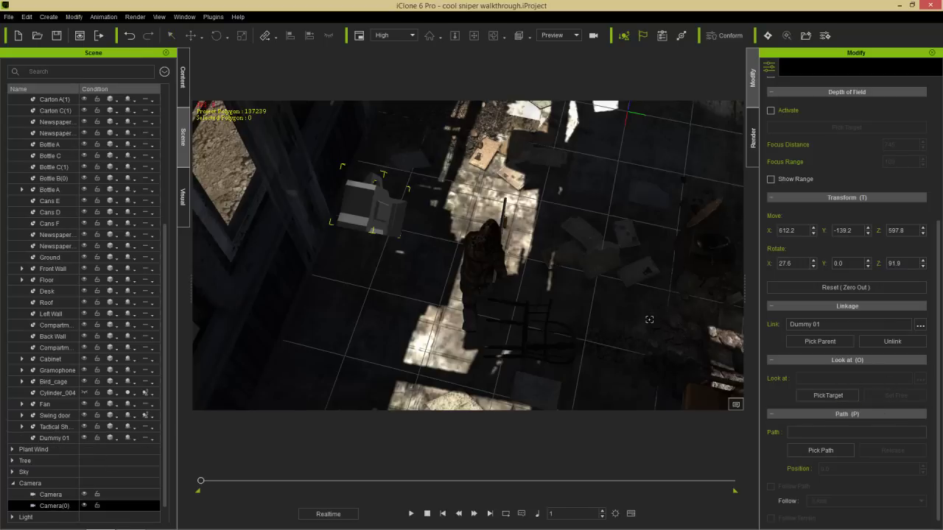
{"action": "left_click", "coordinate": [478, 260]}
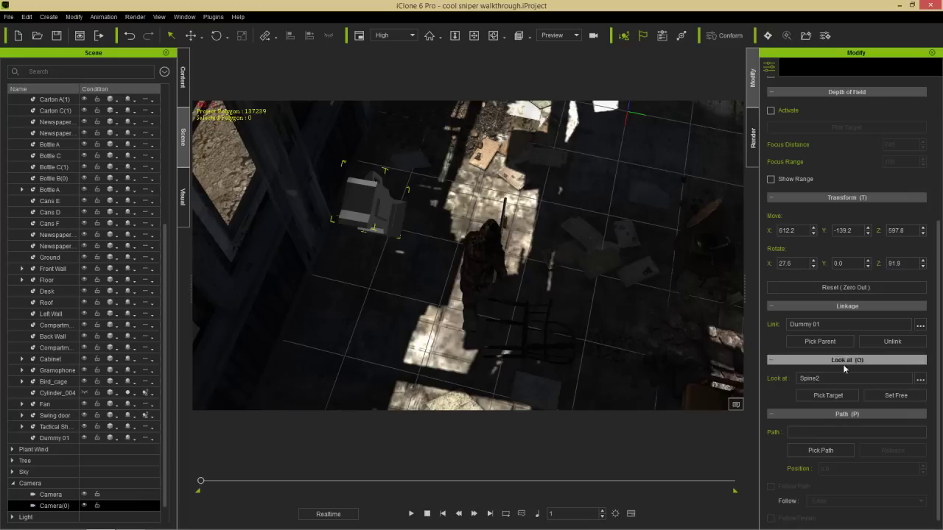
Play the shot through Camera(0) to review its linked movement, and reset to frame 1
{"action": "left_click", "coordinate": [569, 36]}
{"action": "left_click", "coordinate": [563, 68]}
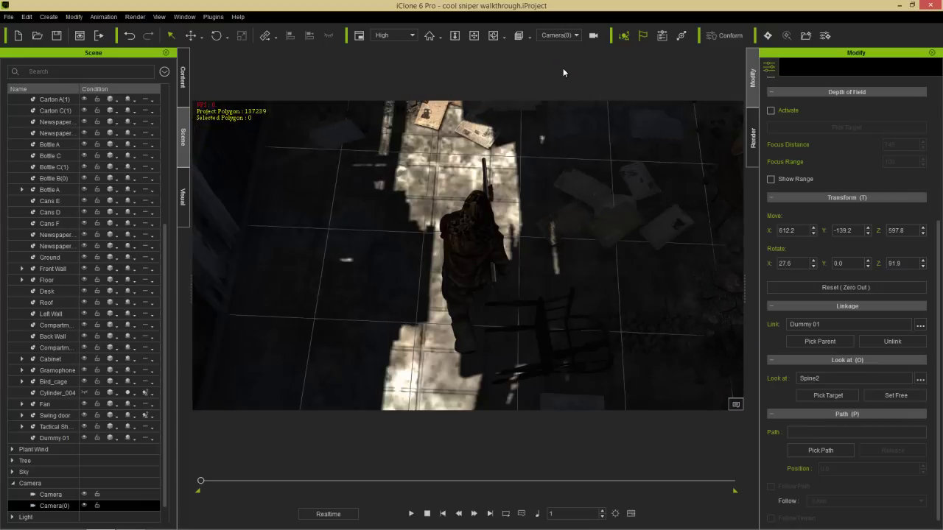
{"action": "left_click", "coordinate": [412, 515]}
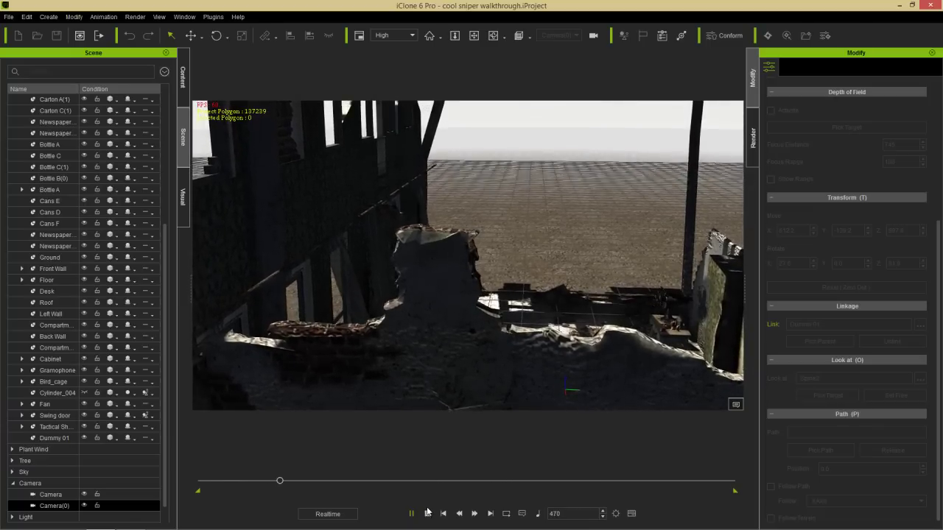
{"action": "left_click", "coordinate": [427, 513]}
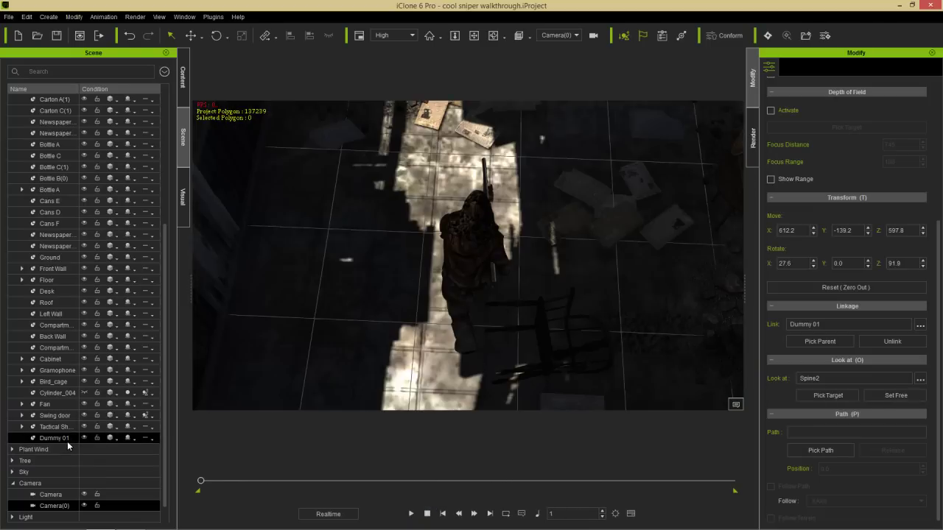
Through Camera(0), pull the camera back and orbit it to a different high angle on the sniper, and select the sniper
{"action": "left_click", "coordinate": [567, 32]}
{"action": "left_click", "coordinate": [565, 44]}
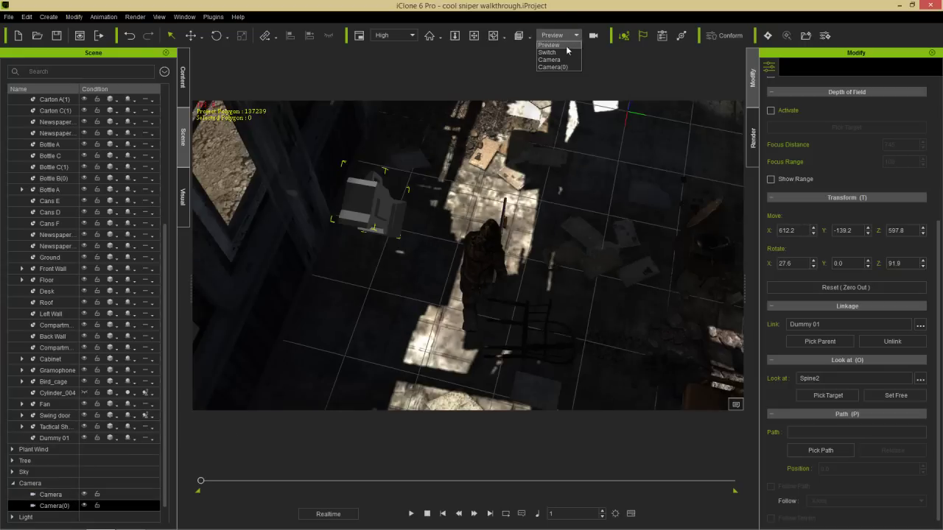
{"action": "left_click", "coordinate": [563, 67]}
{"action": "scroll", "coordinate": [479, 206], "scroll_direction": "down", "scroll_amount": 10}
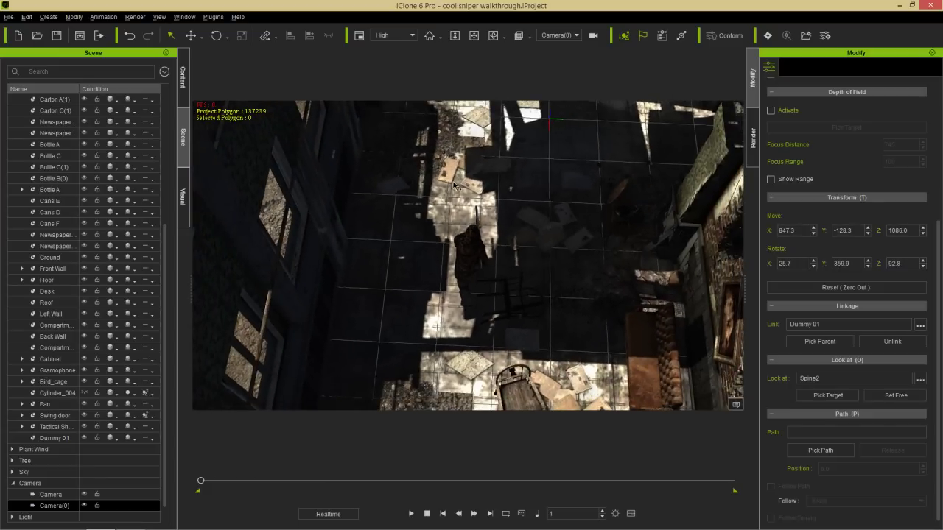
{"action": "right_click_drag", "start_coordinate": [440, 254], "coordinate": [437, 263]}
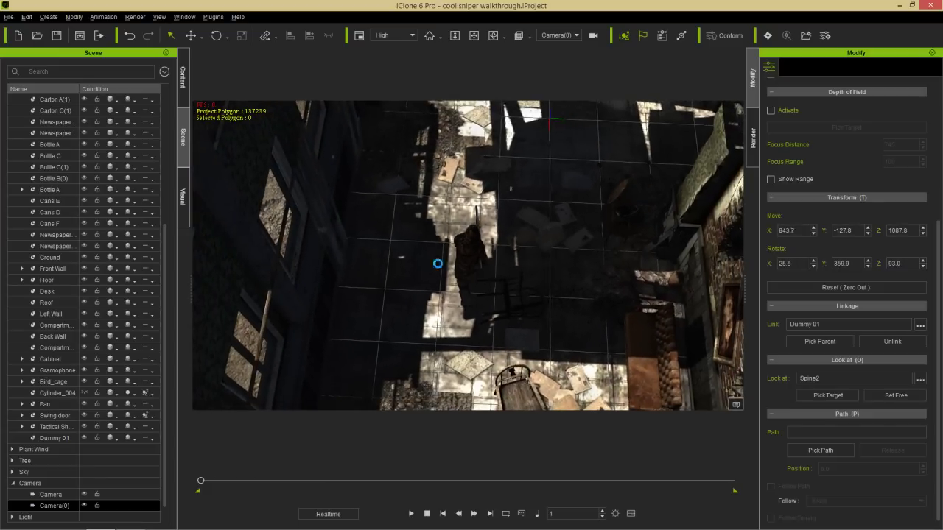
{"action": "double_click", "coordinate": [465, 251]}
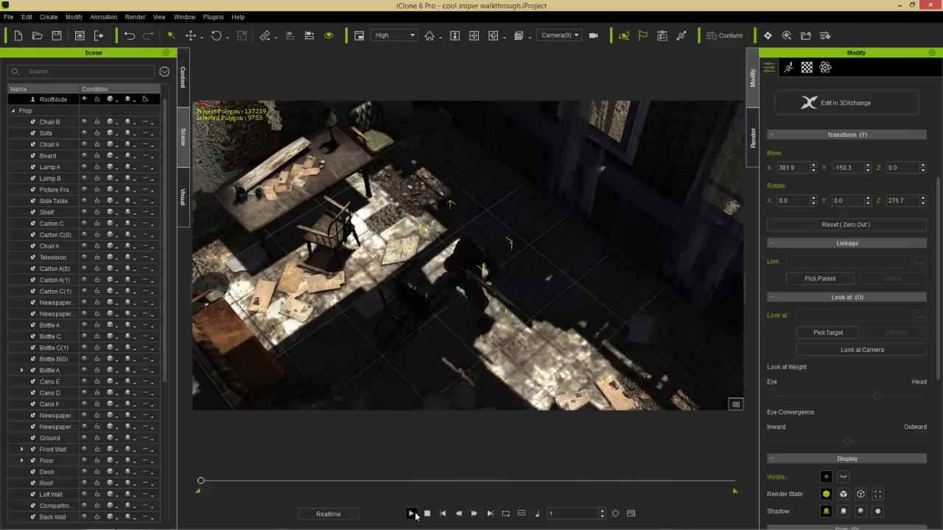
Play the shot through Camera(0) from frame 1, and pull the camera farther back to a wide, high view of the room
{"action": "left_click", "coordinate": [412, 514]}
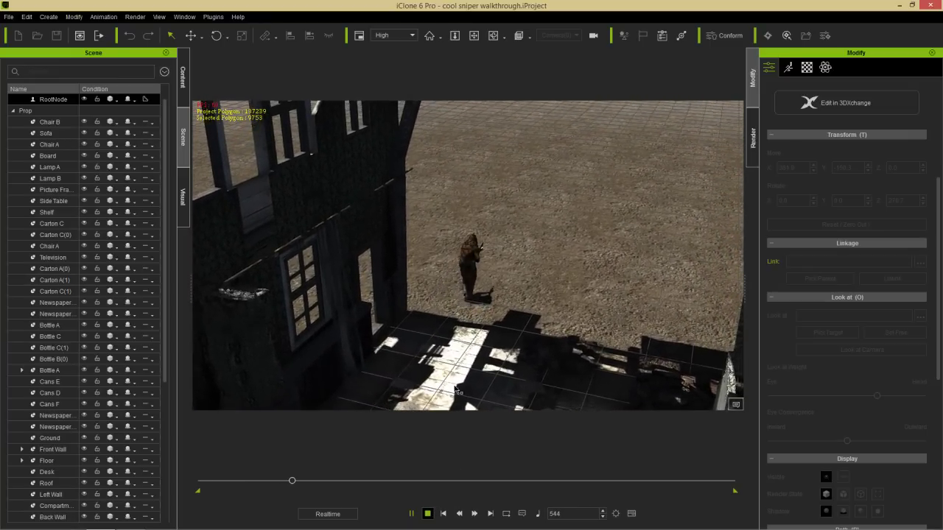
{"action": "key", "text": "space"}
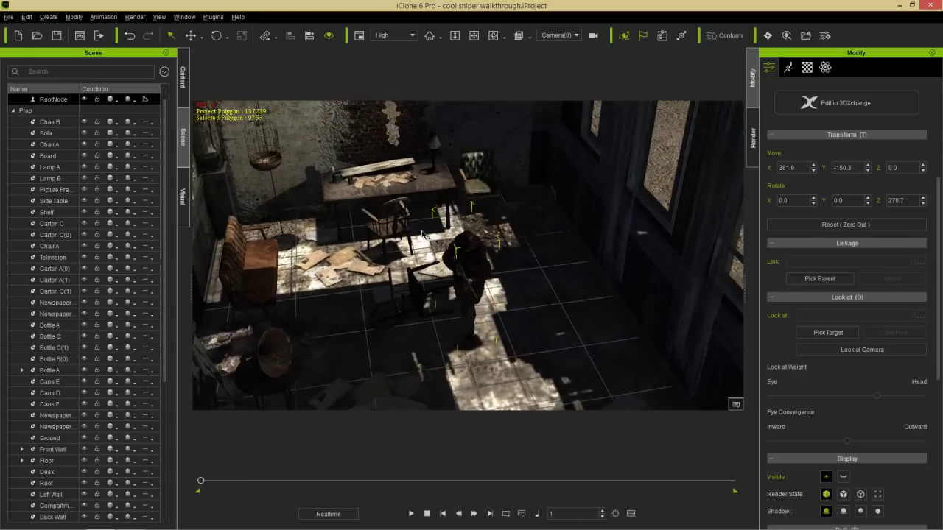
{"action": "scroll", "coordinate": [423, 234], "scroll_direction": "down", "scroll_amount": 5}
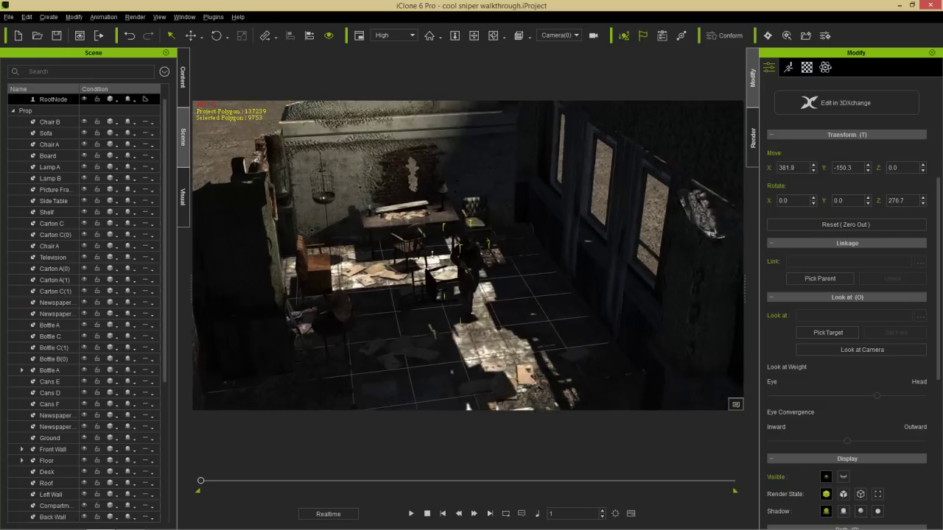
{"action": "right_click_drag", "start_coordinate": [468, 406], "coordinate": [383, 361]}
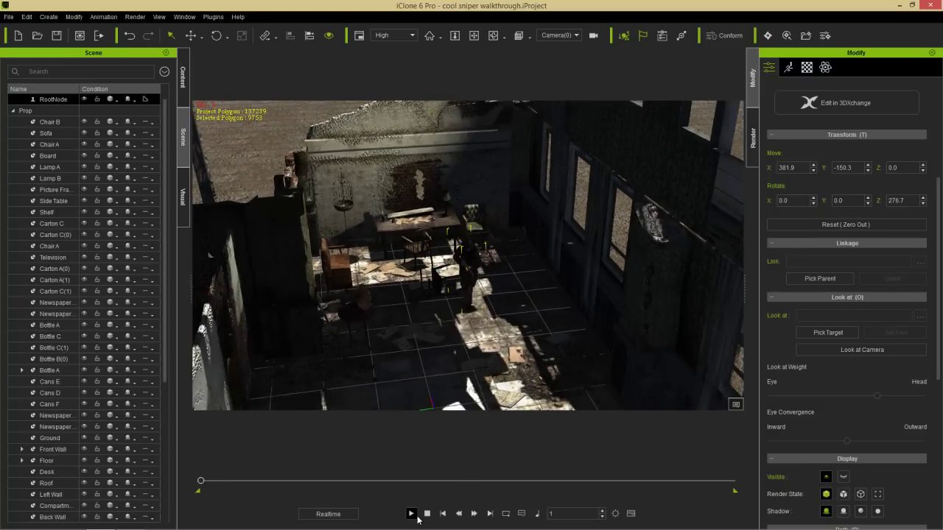
Play the shot through Camera(0) to review the high view, stop it, and return to the Preview view
{"action": "left_click", "coordinate": [414, 515]}
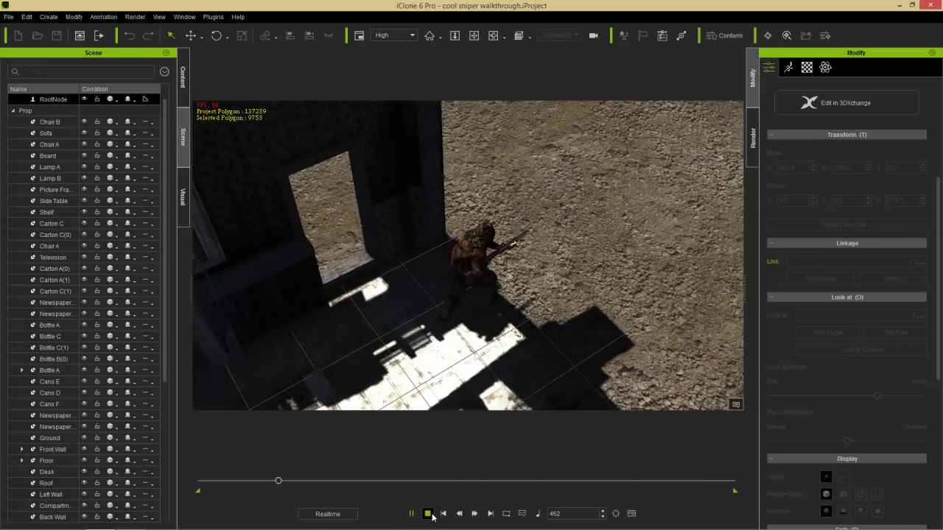
{"action": "left_click", "coordinate": [428, 514]}
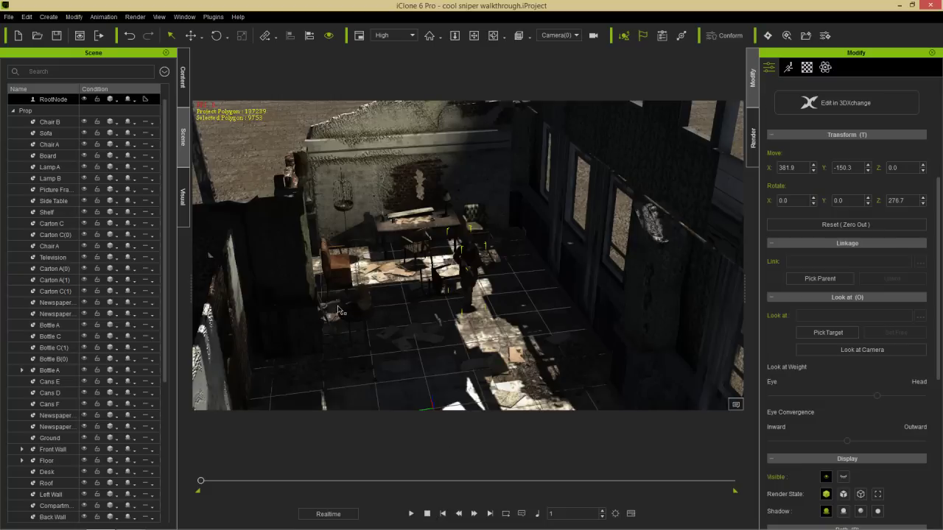
{"action": "left_click", "coordinate": [573, 36]}
{"action": "left_click", "coordinate": [566, 45]}
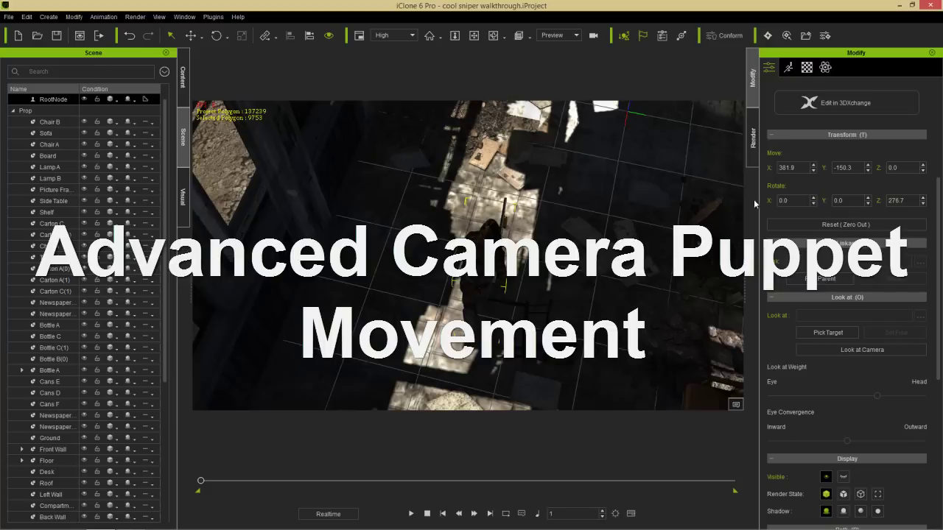
Add a Ball_001 prop near the sniper, scale it to about 41.8, and raise it to a height of about 284
{"action": "right_click_drag", "start_coordinate": [542, 247], "coordinate": [206, 130]}
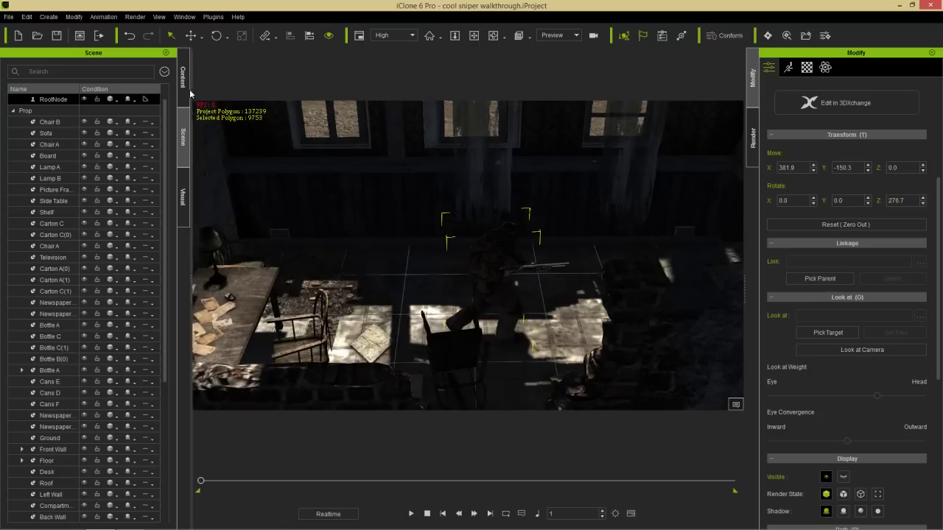
{"action": "left_click", "coordinate": [182, 95]}
{"action": "left_click_drag", "start_coordinate": [119, 270], "coordinate": [360, 332]}
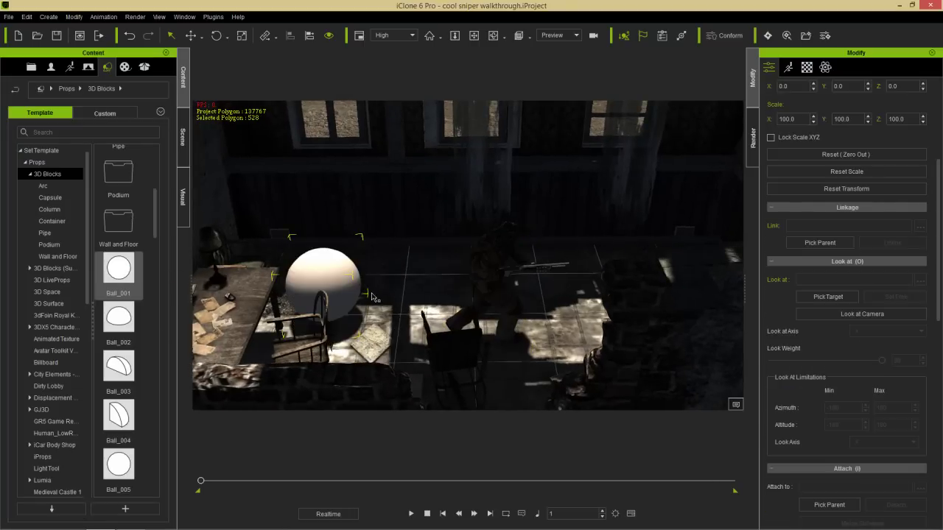
{"action": "key", "text": "r"}
{"action": "left_click_drag", "start_coordinate": [330, 314], "coordinate": [329, 159]}
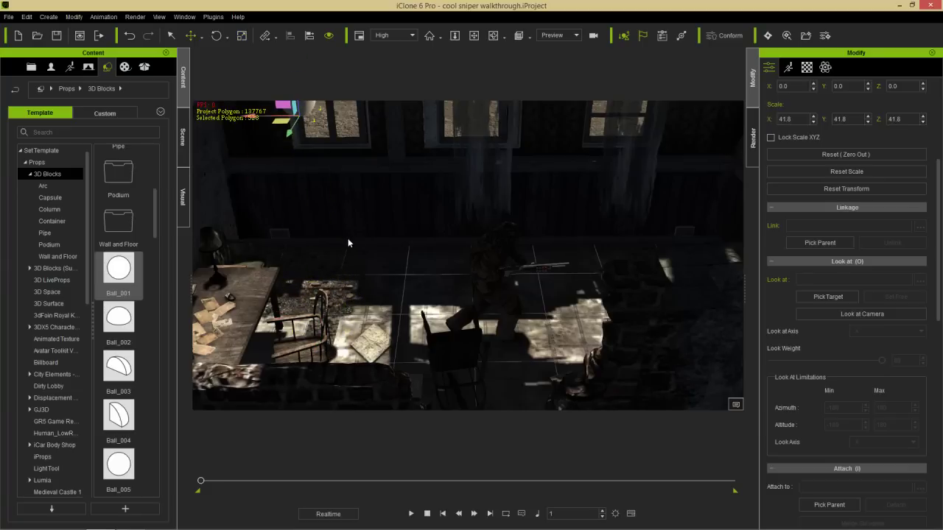
Rename the new ball prop as Dummy 02
{"action": "middle_click_drag", "start_coordinate": [348, 243], "coordinate": [413, 250]}
{"action": "left_click", "coordinate": [183, 137]}
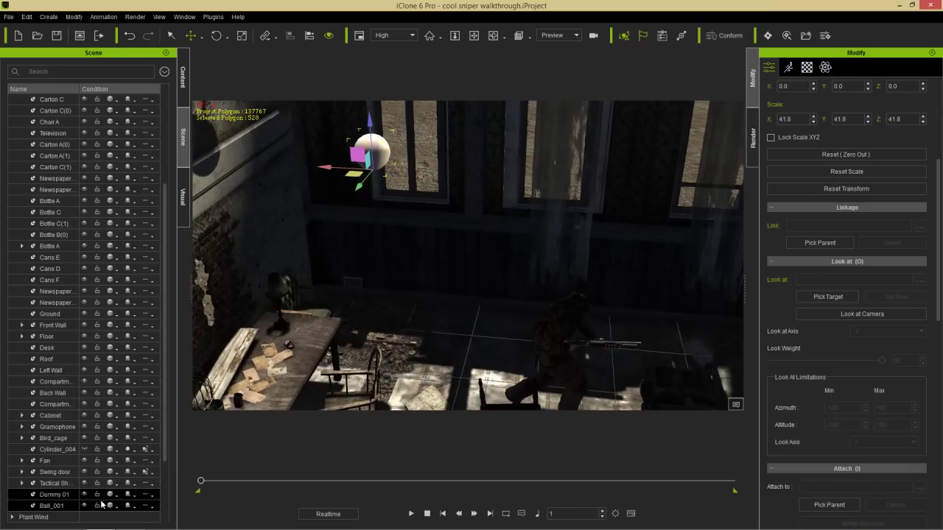
{"action": "double_click", "coordinate": [59, 506]}
{"action": "type", "text": "Du"}
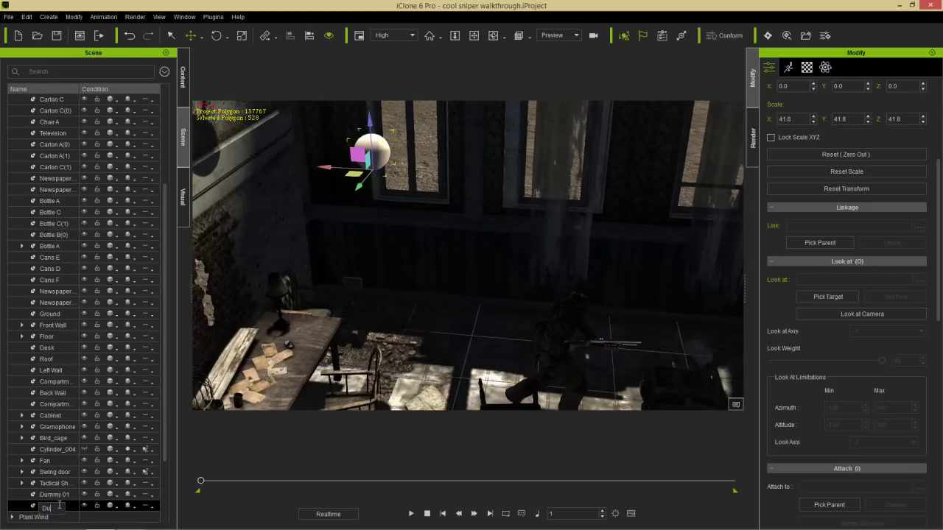
{"action": "type", "text": "mmy 02"}
{"action": "key", "text": "Return"}
Create a new camera from a high view behind the sniper beside Dummy 02, and switch back to the Preview view
{"action": "right_click_drag", "start_coordinate": [329, 233], "coordinate": [390, 228]}
{"action": "middle_click_drag", "start_coordinate": [390, 228], "coordinate": [529, 344]}
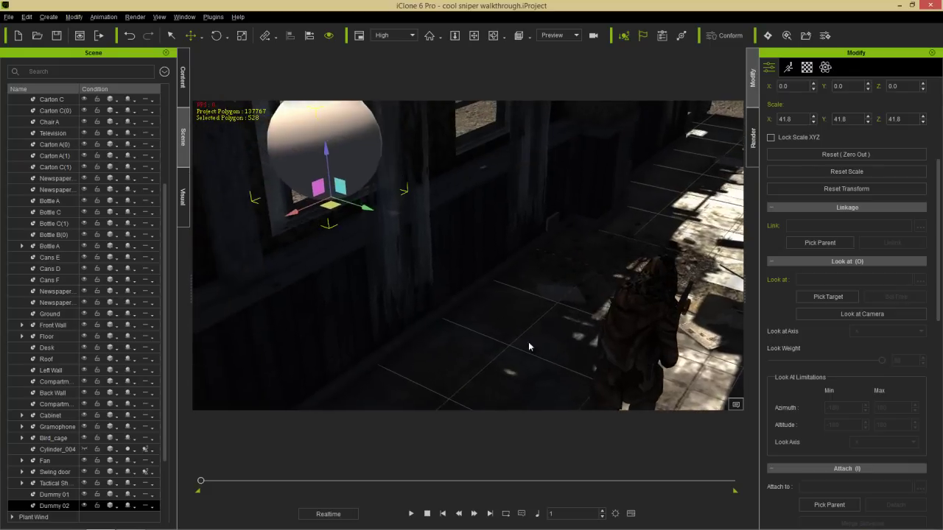
{"action": "middle_click_drag", "start_coordinate": [385, 170], "coordinate": [432, 265]}
{"action": "right_click_drag", "start_coordinate": [431, 265], "coordinate": [513, 271]}
{"action": "right_click_drag", "start_coordinate": [492, 310], "coordinate": [530, 279]}
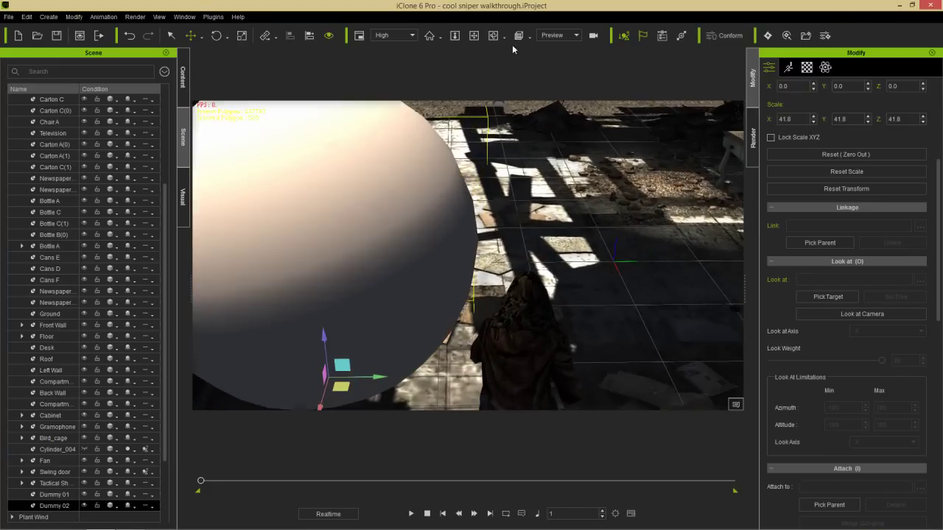
{"action": "left_click", "coordinate": [48, 16]}
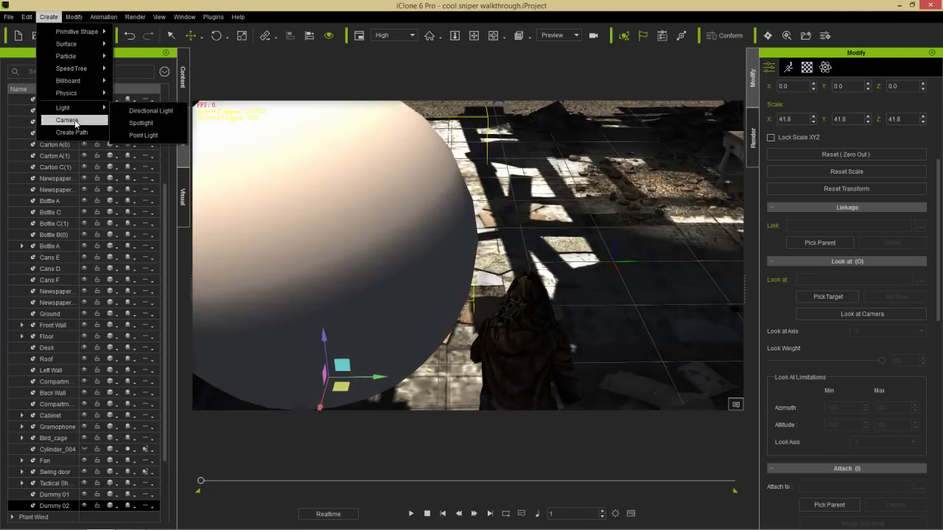
{"action": "left_click", "coordinate": [75, 122]}
{"action": "left_click", "coordinate": [577, 35]}
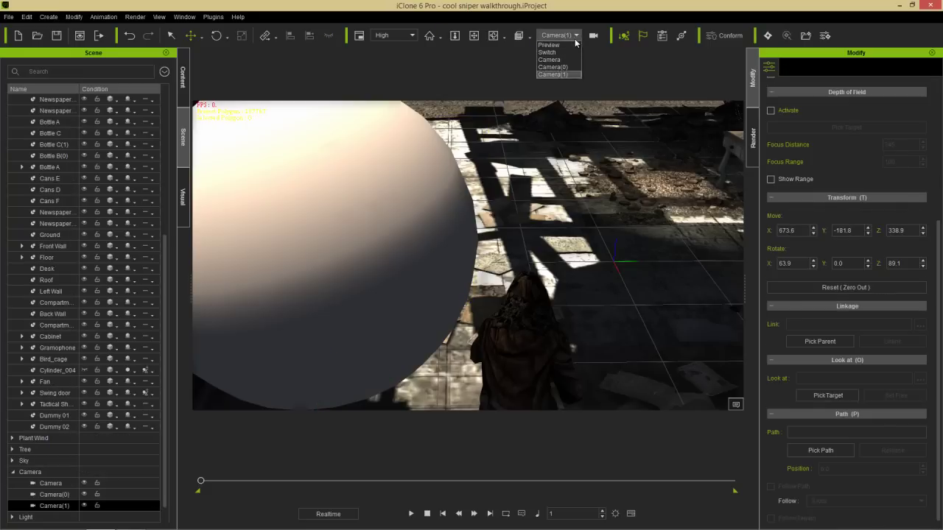
{"action": "left_click", "coordinate": [567, 46]}
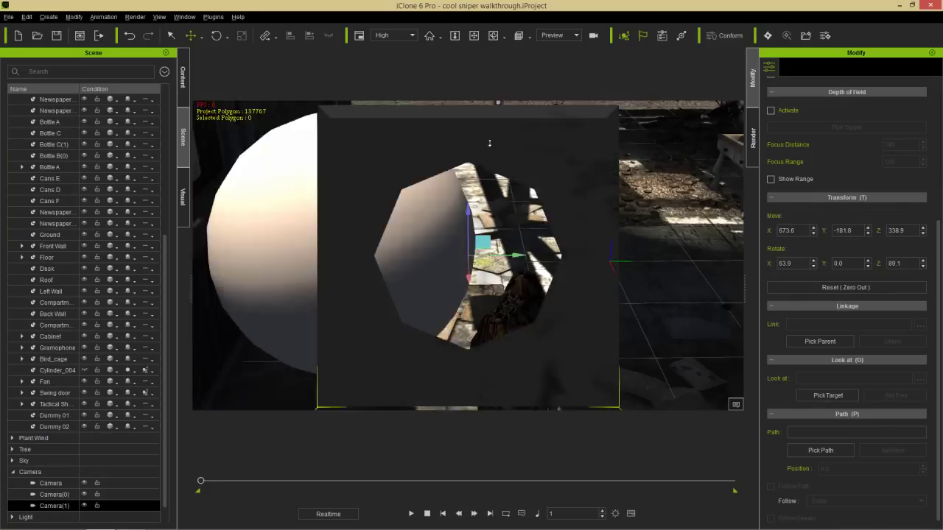
Move Camera(1) against the Dummy 02 ball, to about X 576.4, Y -189.0, Z 298.5
{"action": "scroll", "coordinate": [516, 178], "scroll_direction": "down", "scroll_amount": 5}
{"action": "right_click_drag", "start_coordinate": [516, 180], "coordinate": [304, 255]}
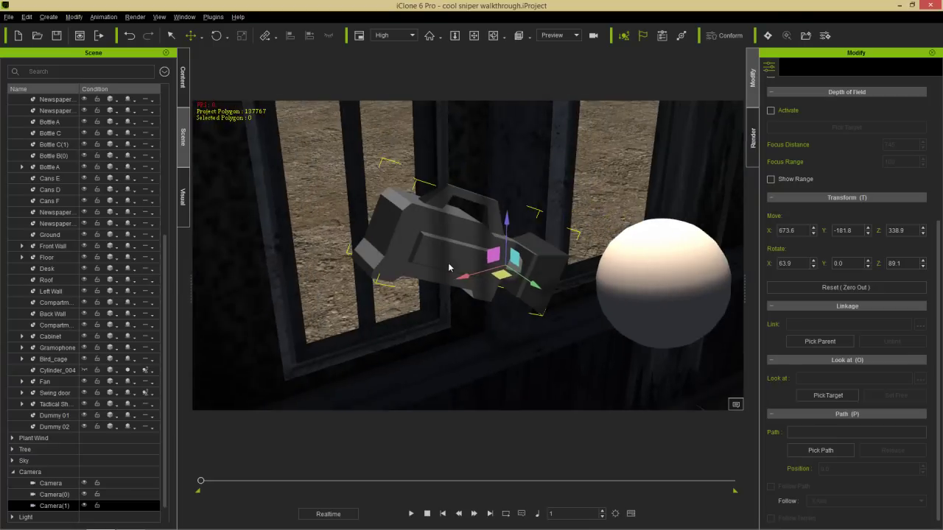
{"action": "right_click_drag", "start_coordinate": [449, 267], "coordinate": [351, 187]}
{"action": "left_click_drag", "start_coordinate": [351, 187], "coordinate": [568, 257]}
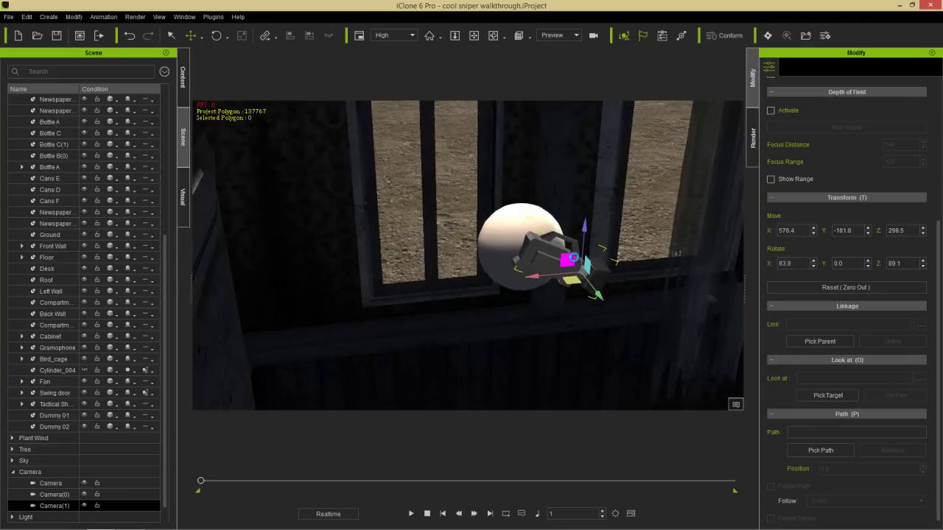
{"action": "mouse_move", "coordinate": [602, 297]}
{"action": "left_mouse_down"}
{"action": "mouse_move", "coordinate": [578, 273]}
{"action": "mouse_move", "coordinate": [599, 312]}
{"action": "left_mouse_up"}
{"action": "right_click_drag", "start_coordinate": [600, 312], "coordinate": [527, 233]}
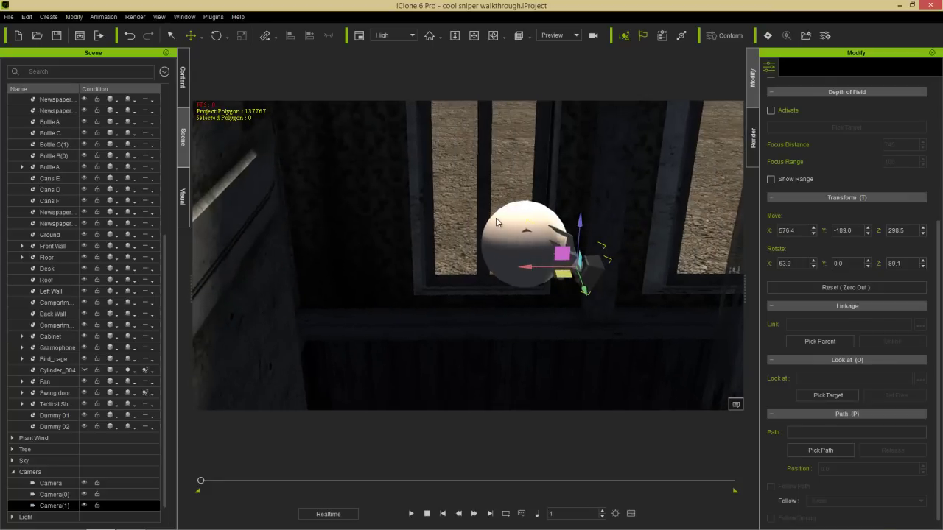
Set the Dummy 02 ball as a dummy object
{"action": "left_click", "coordinate": [495, 222]}
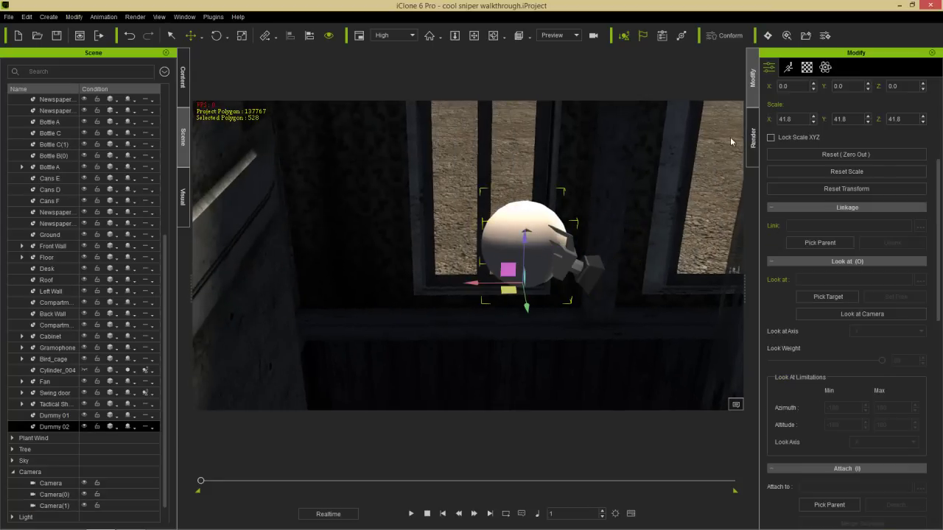
{"action": "left_click_drag", "start_coordinate": [938, 203], "coordinate": [939, 106]}
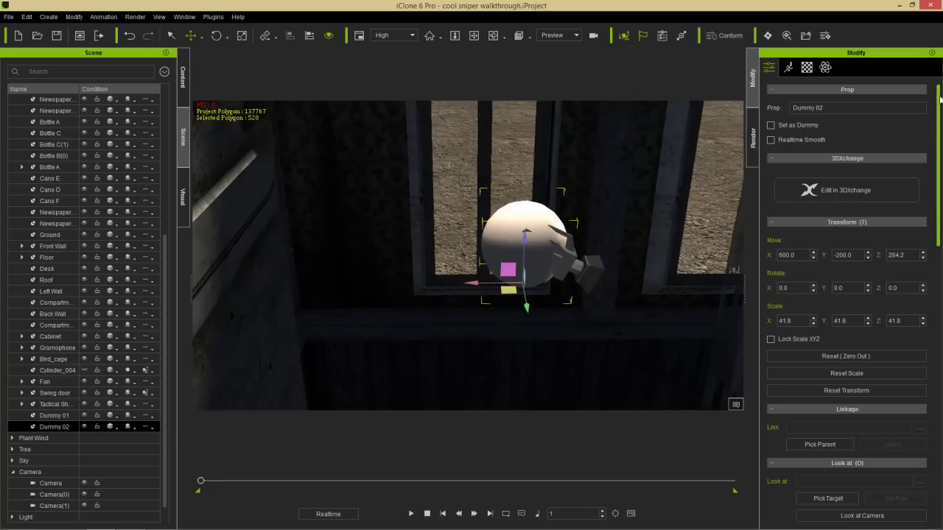
{"action": "left_click", "coordinate": [772, 125]}
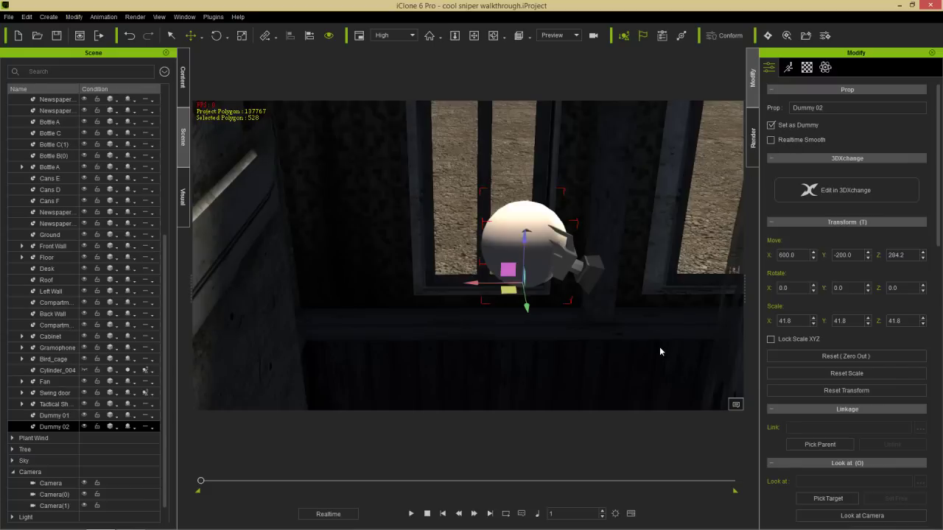
Select Camera(1) and pick the sniper as its look-at target
{"action": "middle_click_drag", "start_coordinate": [659, 351], "coordinate": [463, 271]}
{"action": "left_click", "coordinate": [387, 227]}
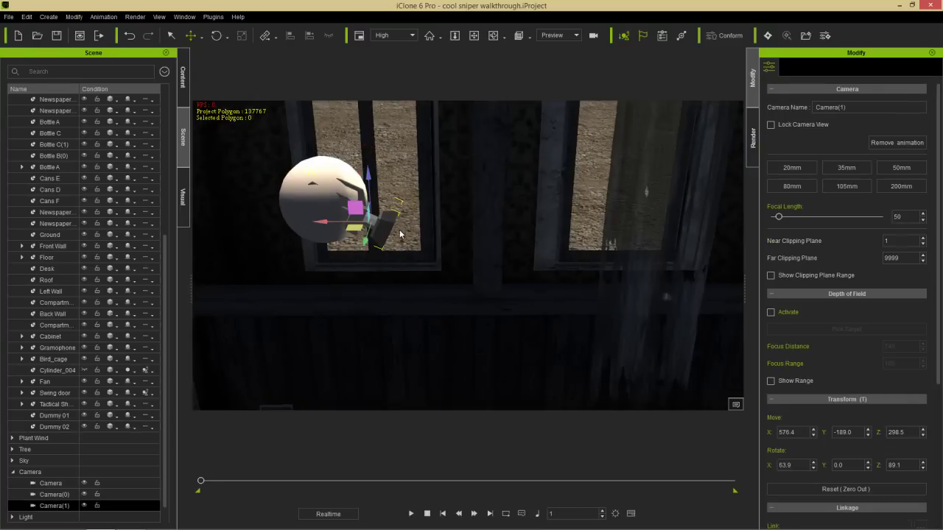
{"action": "scroll", "coordinate": [939, 252], "scroll_direction": "down", "scroll_amount": 5}
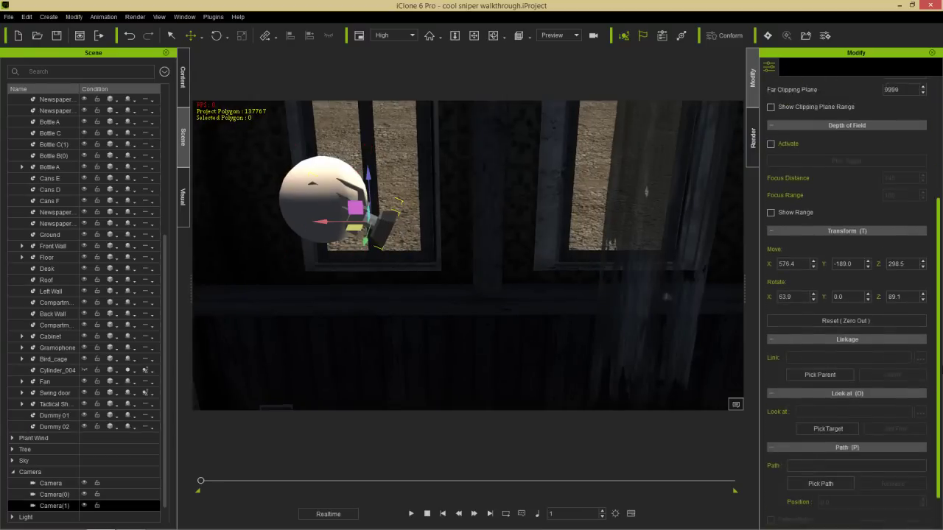
{"action": "middle_click_drag", "start_coordinate": [630, 336], "coordinate": [553, 192]}
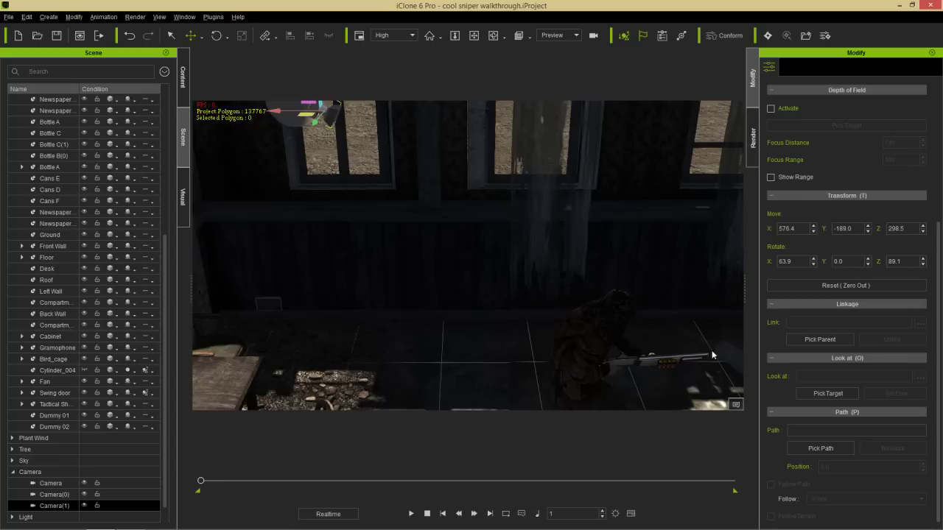
{"action": "left_click", "coordinate": [828, 392]}
{"action": "left_click", "coordinate": [583, 341]}
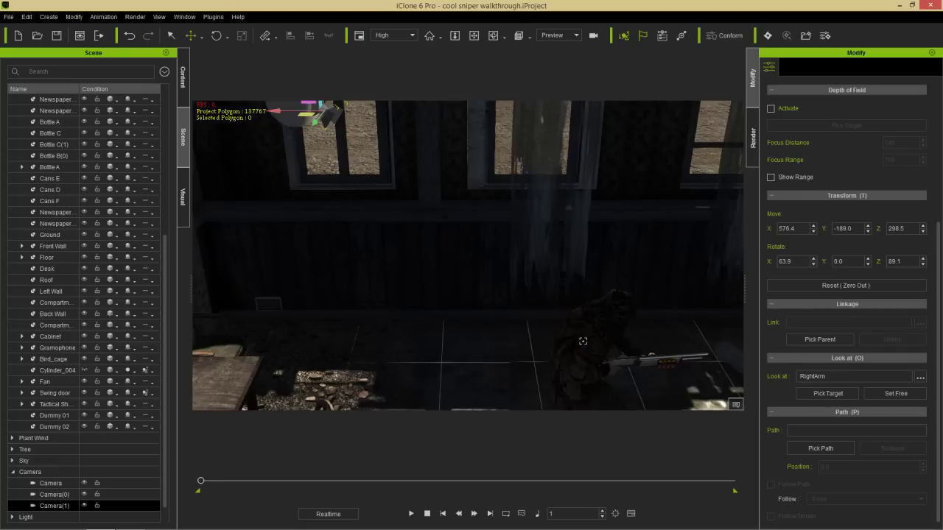
Change Camera(1)'s look-at sub-node to Spine2, and link the camera to the Dummy 02 ball
{"action": "left_click", "coordinate": [921, 377]}
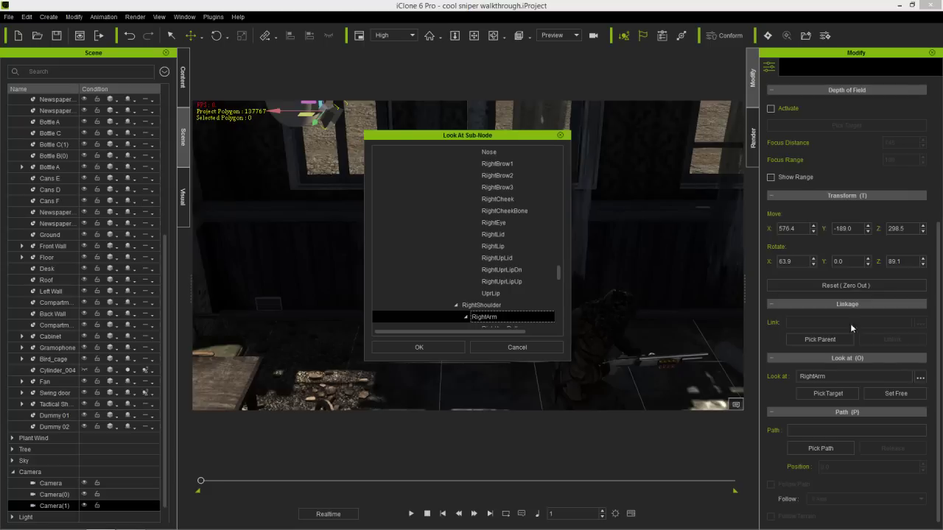
{"action": "left_click_drag", "start_coordinate": [560, 276], "coordinate": [559, 195]}
{"action": "left_click", "coordinate": [484, 222]}
{"action": "left_click", "coordinate": [474, 235]}
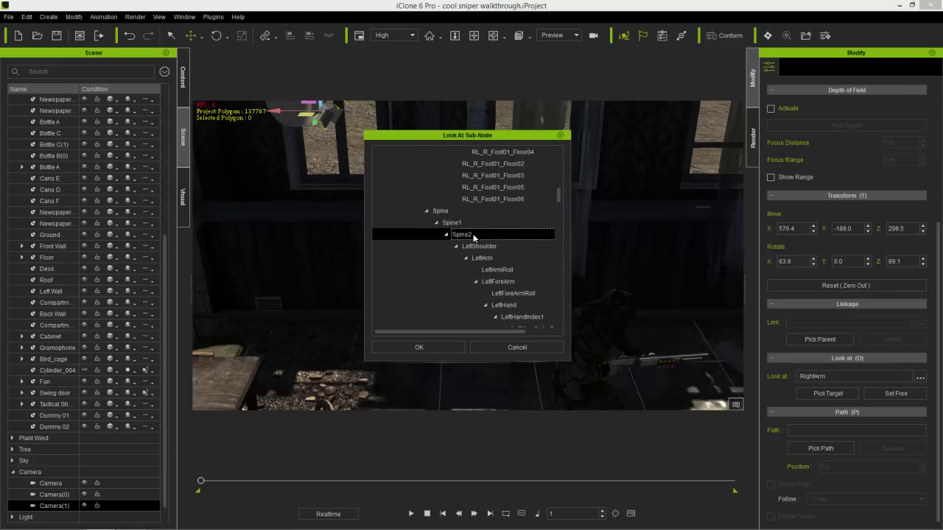
{"action": "left_click", "coordinate": [436, 346]}
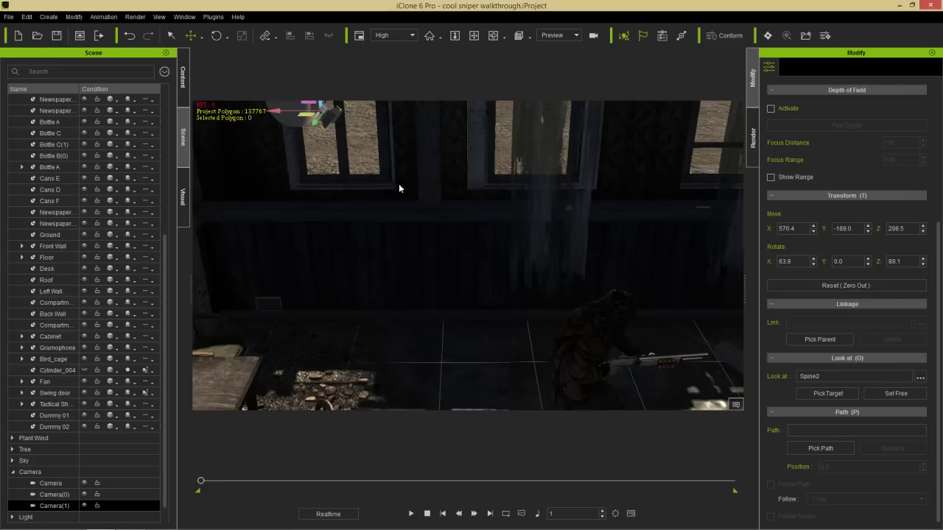
{"action": "left_click", "coordinate": [819, 340]}
{"action": "left_click", "coordinate": [286, 116]}
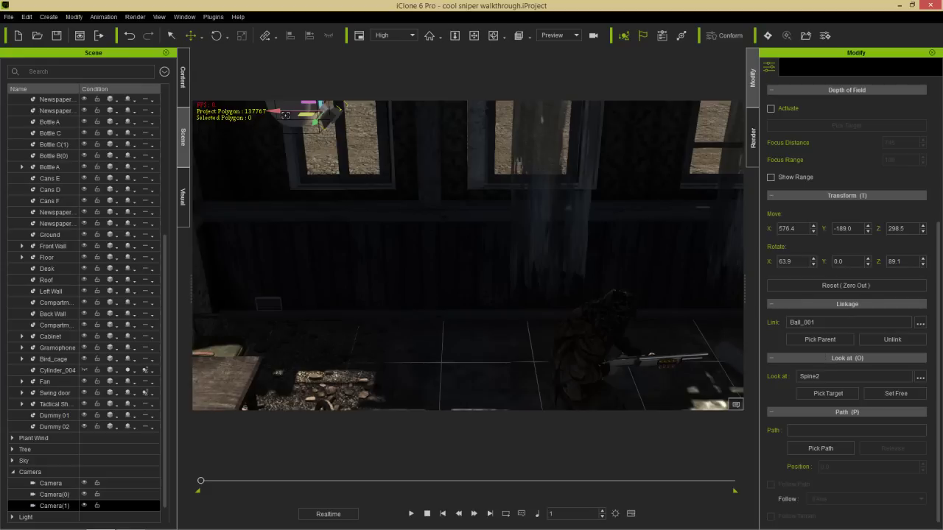
Select Dummy 02 and open a Mini Viewport showing the view from Camera(1)
{"action": "right_click_drag", "start_coordinate": [457, 277], "coordinate": [445, 231]}
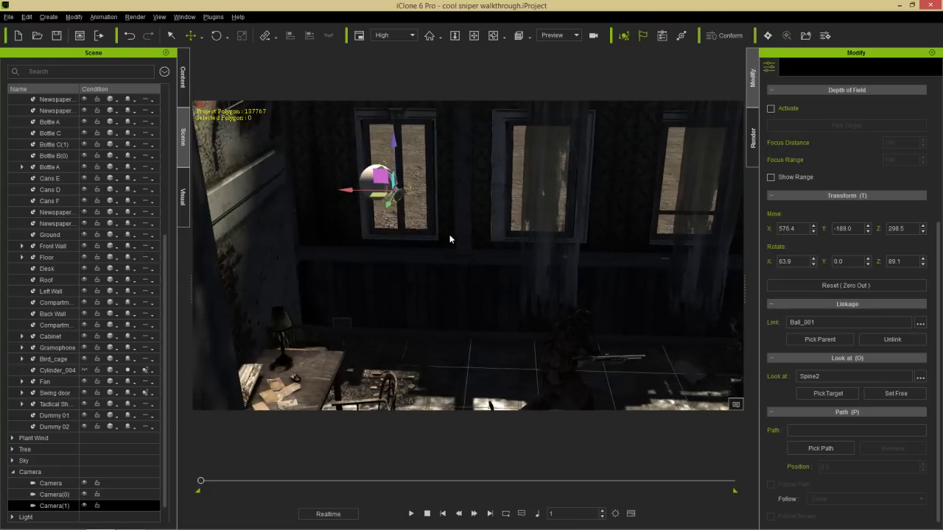
{"action": "left_click", "coordinate": [368, 180]}
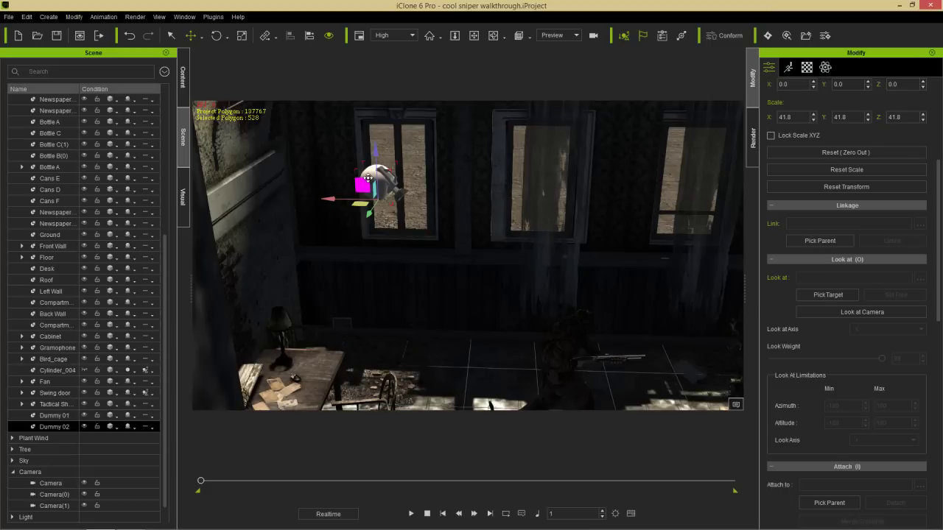
{"action": "key", "text": "F7"}
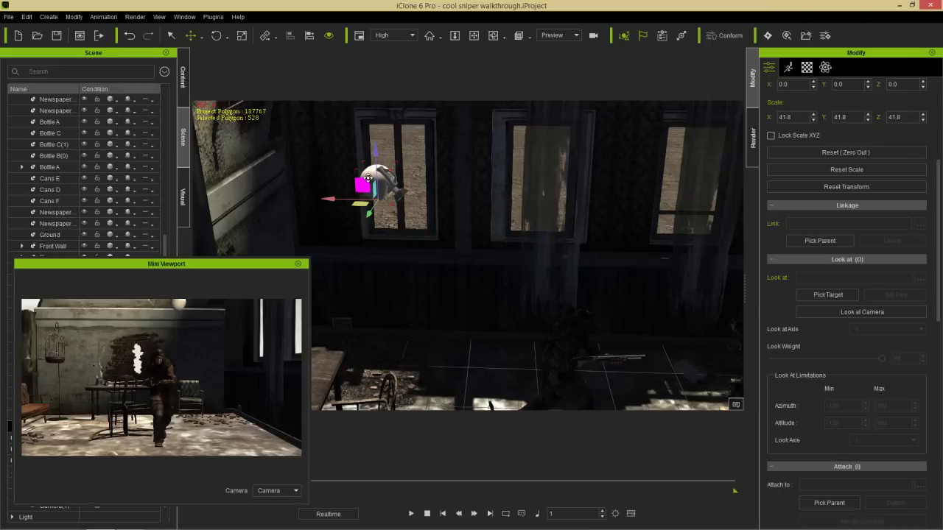
{"action": "left_click", "coordinate": [297, 490]}
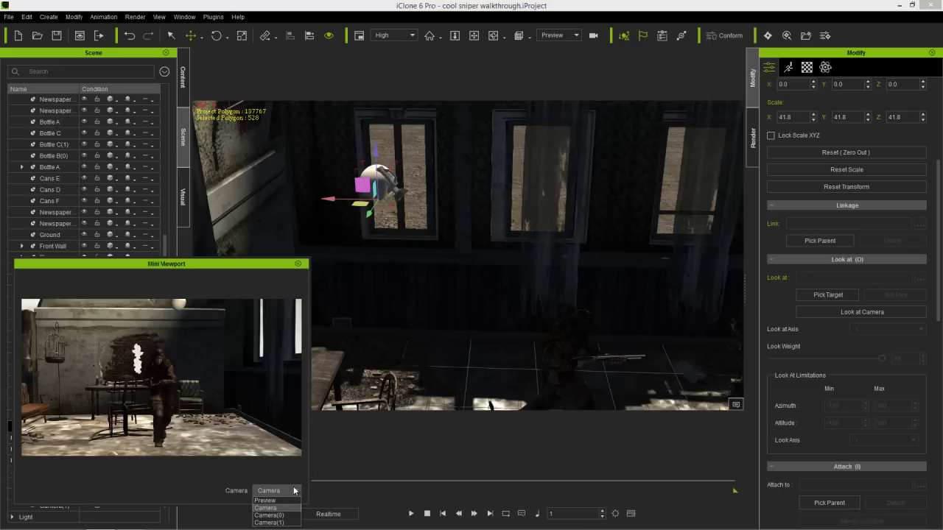
{"action": "left_click", "coordinate": [270, 522]}
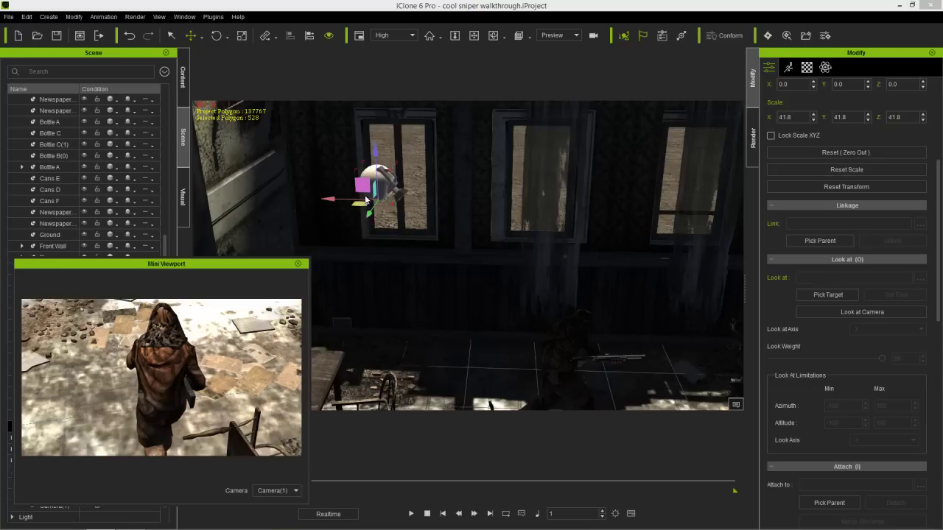
Raise Dummy 02 above the windows and shift it slightly toward the sniper for a steeper overhead Camera(1) view
{"action": "left_click_drag", "start_coordinate": [375, 170], "coordinate": [368, 67]}
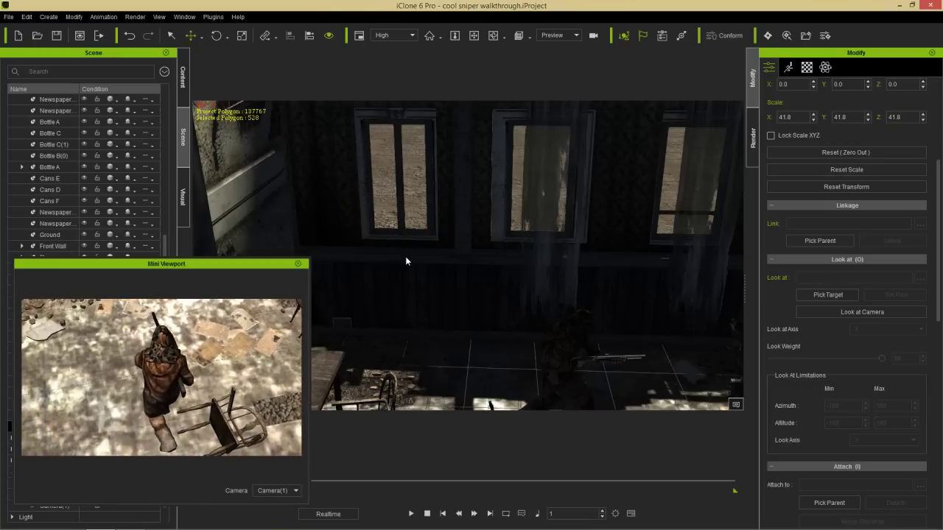
{"action": "middle_click_drag", "start_coordinate": [405, 256], "coordinate": [372, 247]}
{"action": "scroll", "coordinate": [438, 295], "scroll_direction": "down", "scroll_amount": 3}
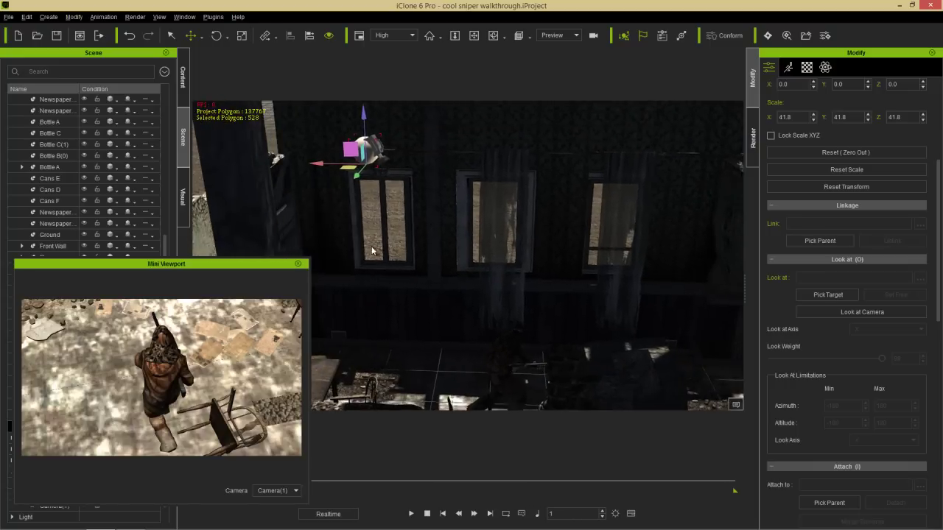
{"action": "left_click_drag", "start_coordinate": [350, 151], "coordinate": [378, 132]}
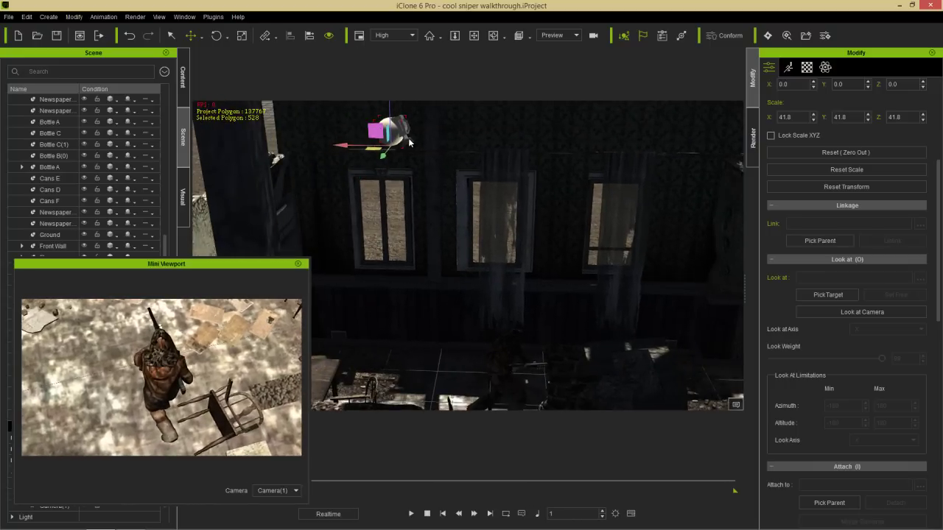
Select Camera(1) in the scene list and reopen the Mini Viewport showing its view
{"action": "left_click", "coordinate": [410, 142]}
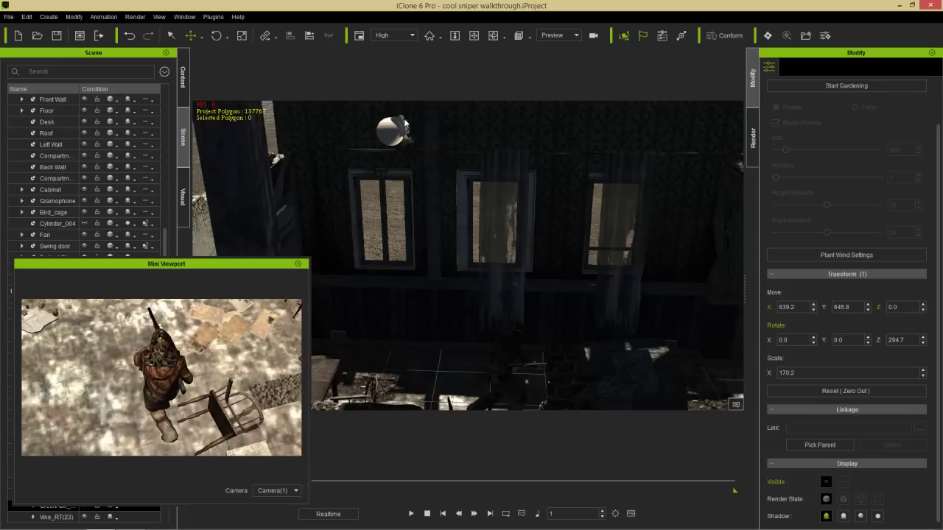
{"action": "left_click", "coordinate": [297, 263]}
{"action": "left_click_drag", "start_coordinate": [163, 336], "coordinate": [163, 468]}
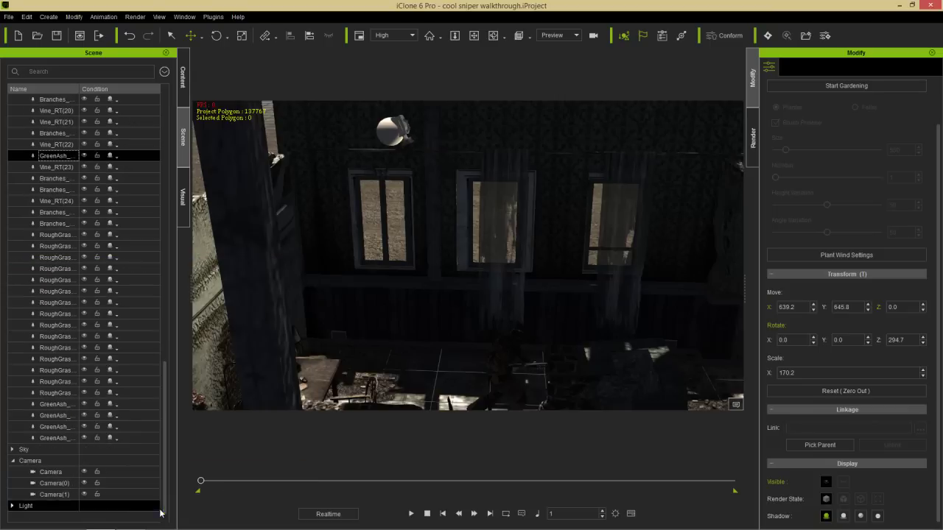
{"action": "left_click", "coordinate": [62, 495]}
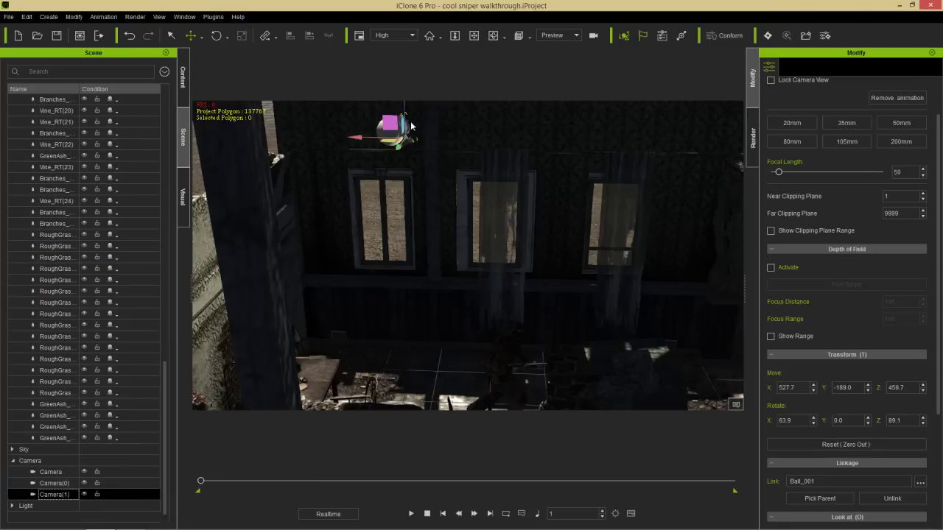
{"action": "key", "text": "F7"}
Compare the 35, 50 and 200 mm lens presets on Camera(1) and set its focal length to 35 mm
{"action": "left_click", "coordinate": [846, 124]}
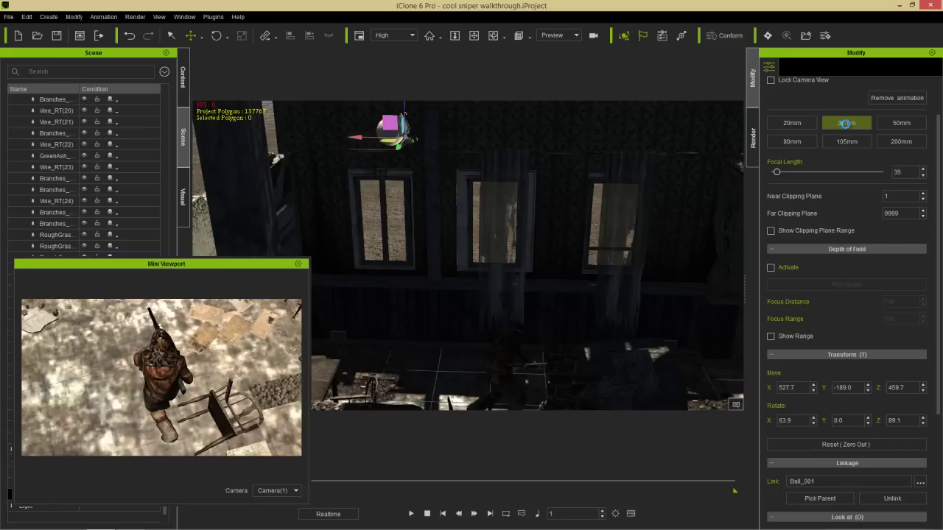
{"action": "left_click", "coordinate": [894, 124]}
{"action": "left_click", "coordinate": [897, 142]}
{"action": "left_click", "coordinate": [847, 124]}
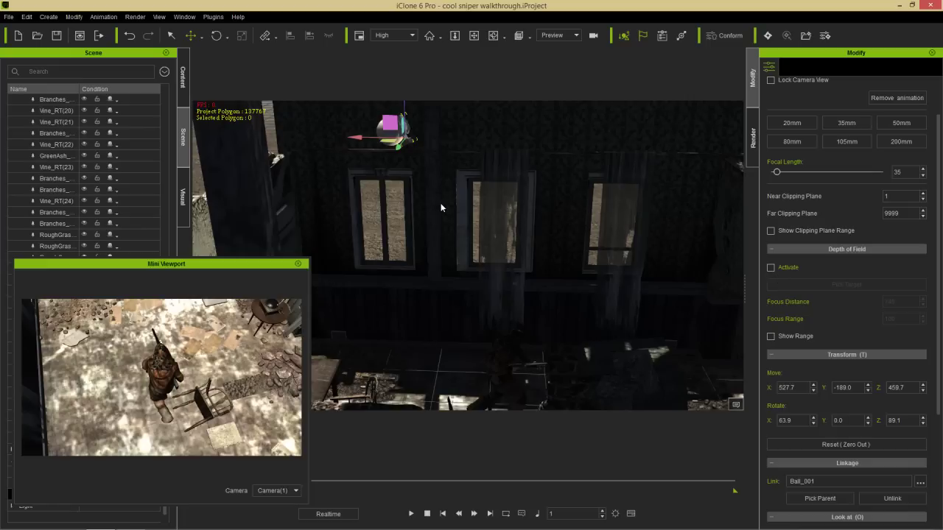
Select Dummy 02 among the scene props and bring back the Mini Viewport with the Camera(1) view
{"action": "left_click", "coordinate": [379, 132]}
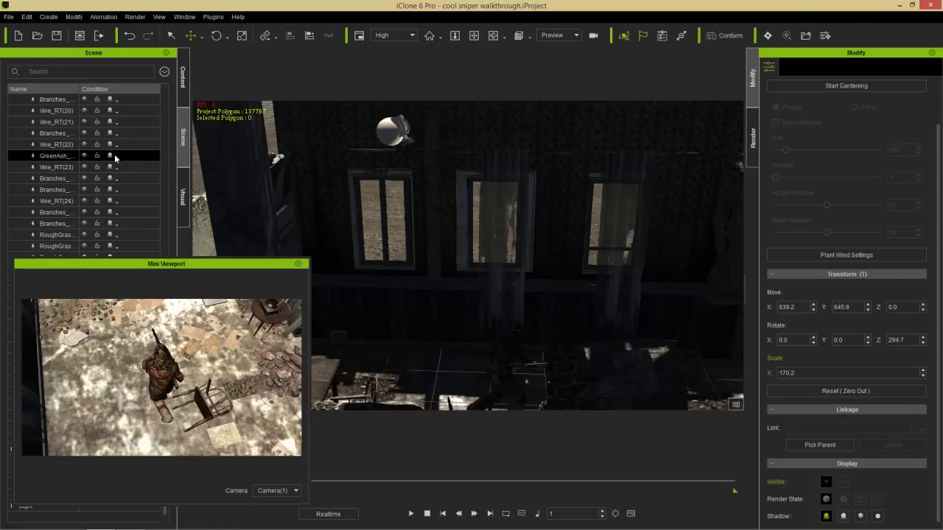
{"action": "left_click", "coordinate": [63, 145]}
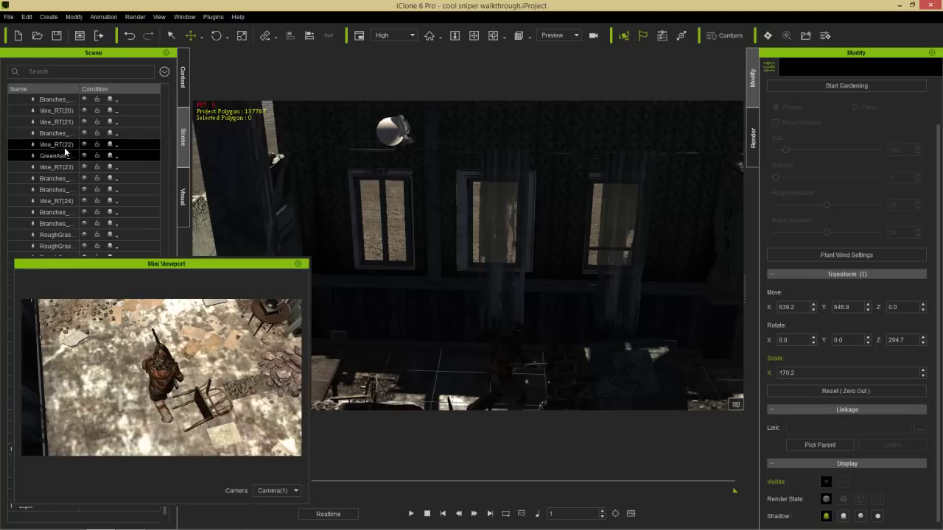
{"action": "left_click", "coordinate": [299, 264]}
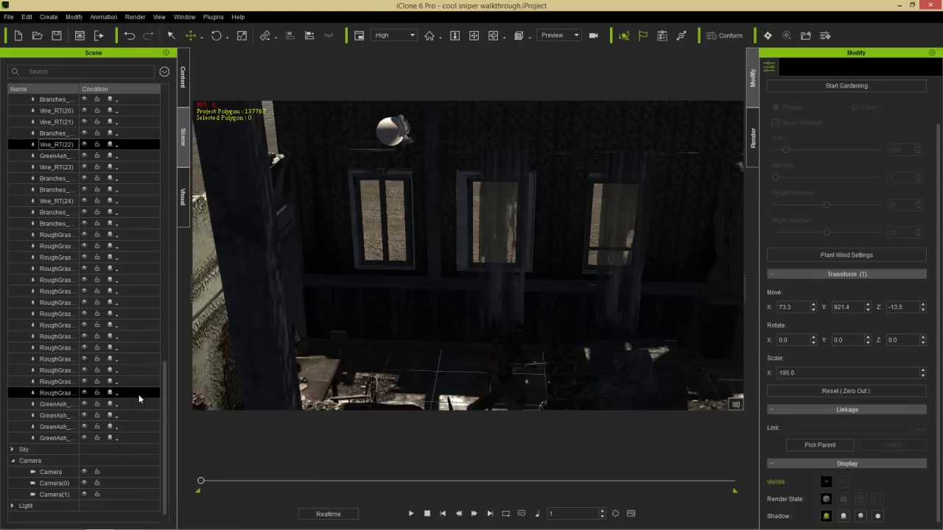
{"action": "left_click_drag", "start_coordinate": [166, 399], "coordinate": [168, 253]}
{"action": "left_click", "coordinate": [13, 336]}
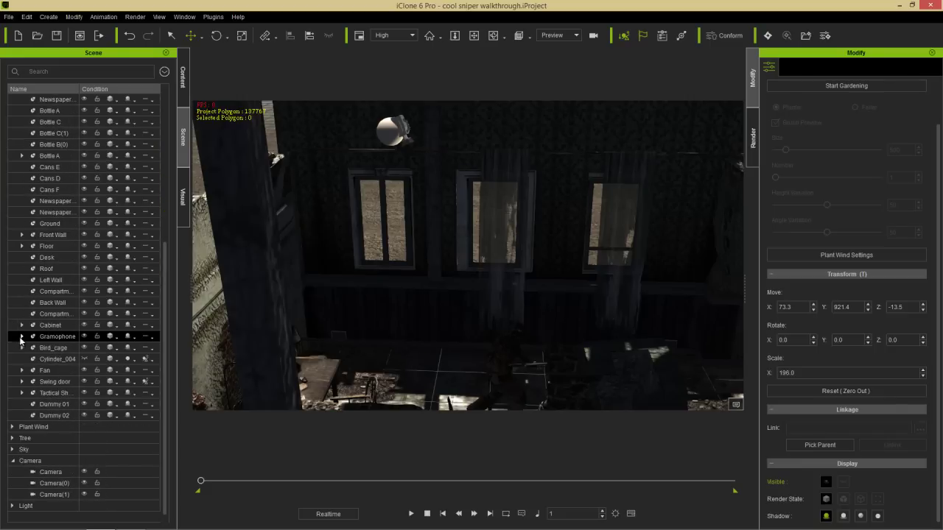
{"action": "left_click", "coordinate": [55, 416]}
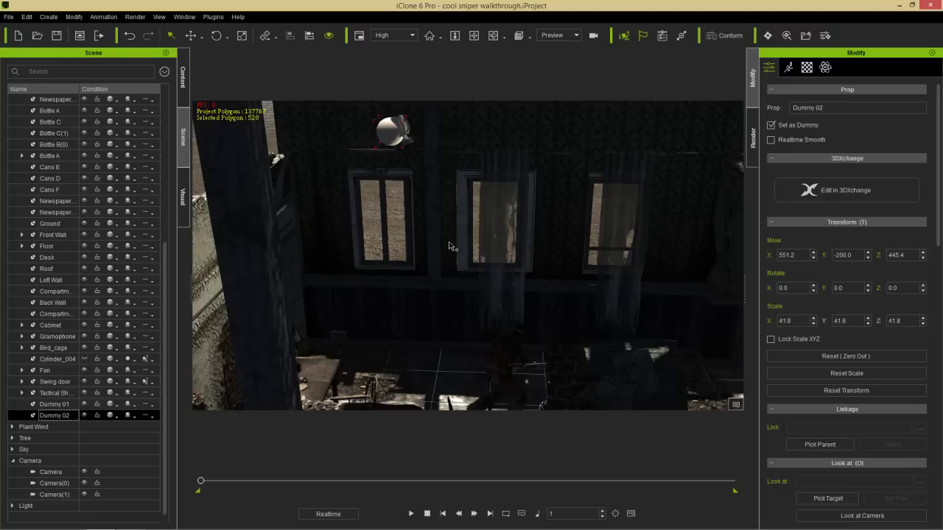
{"action": "key", "text": "F7"}
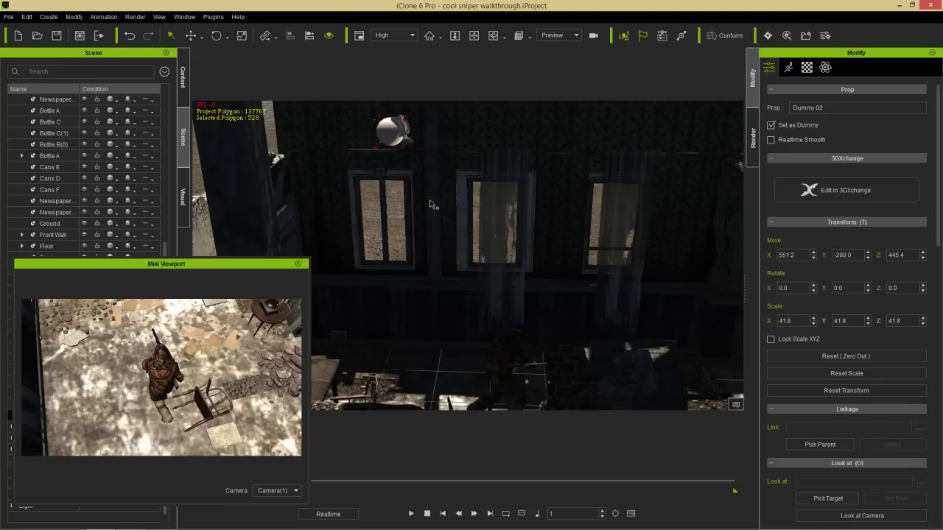
Open Prop Puppet for Dummy 02 and preview the simple Vertical Movement control twice
{"action": "left_click", "coordinate": [789, 68]}
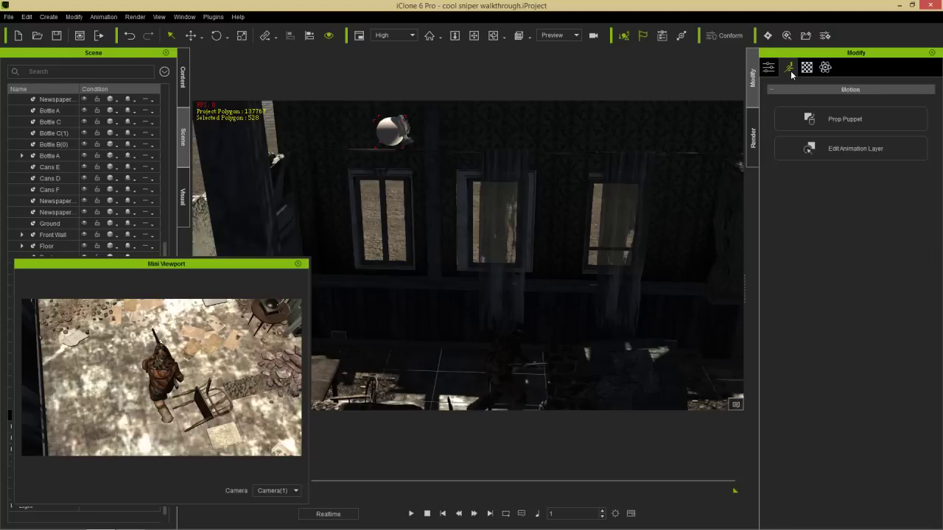
{"action": "left_click", "coordinate": [848, 122]}
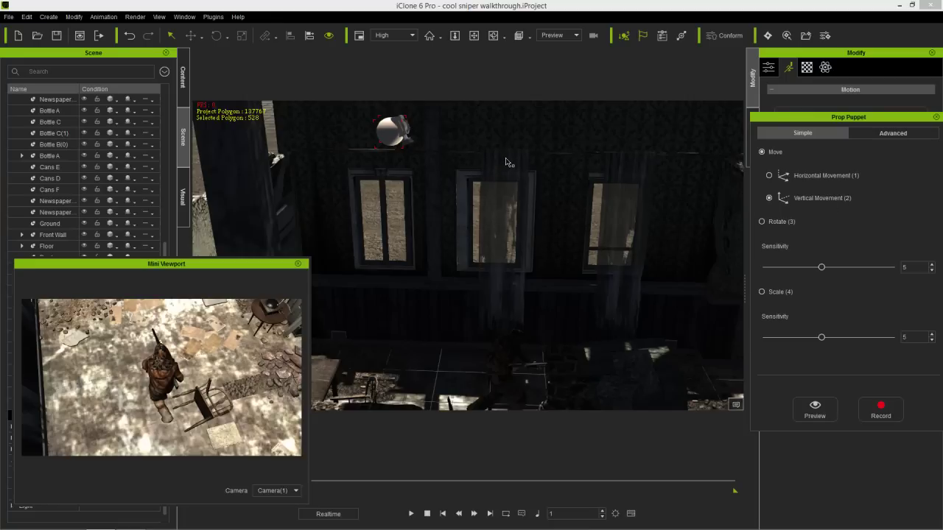
{"action": "key", "text": "space"}
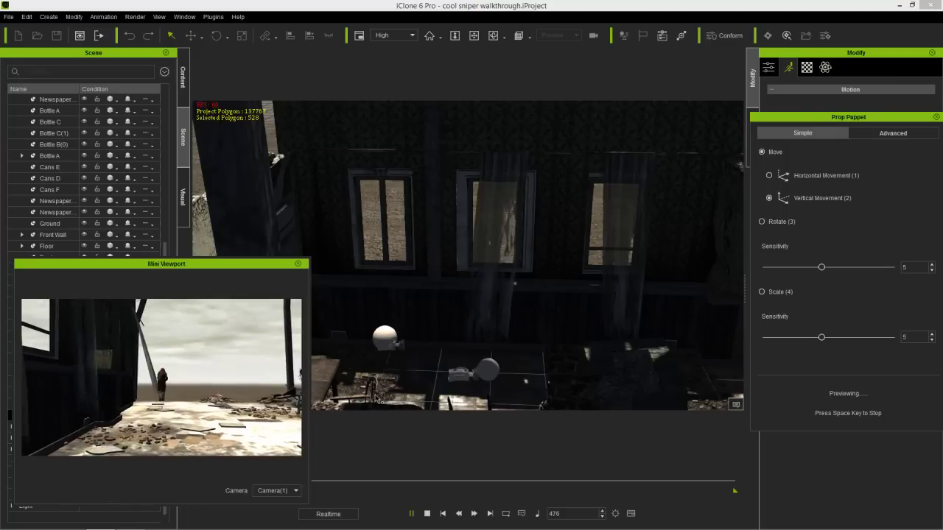
{"action": "key", "text": "space"}
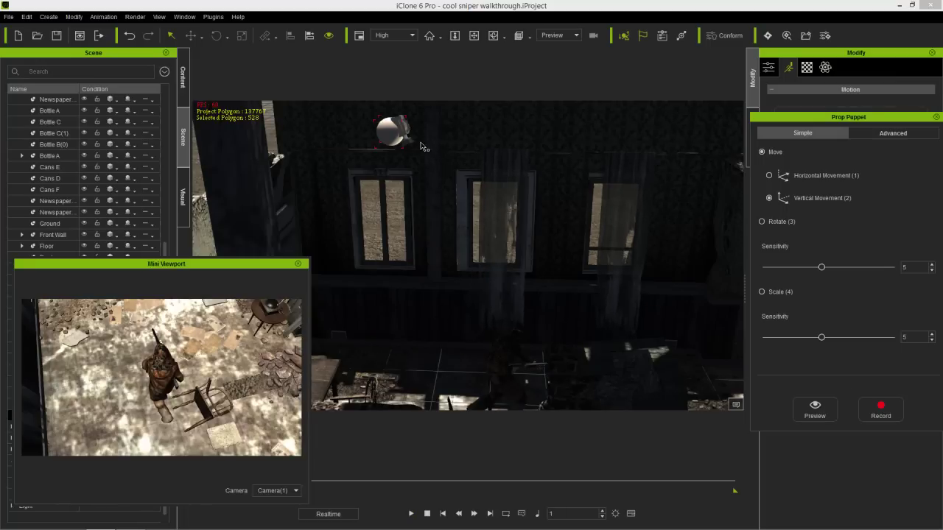
{"action": "key", "text": "space"}
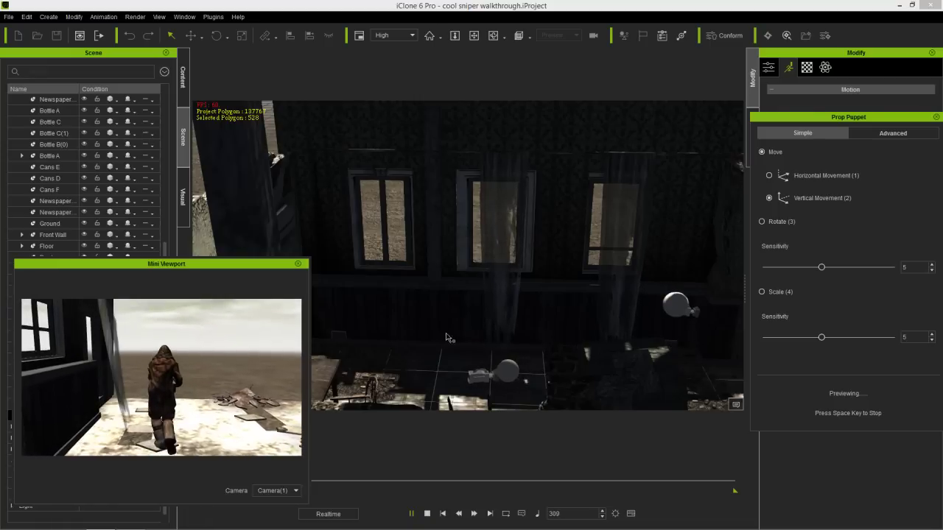
{"action": "key", "text": "space"}
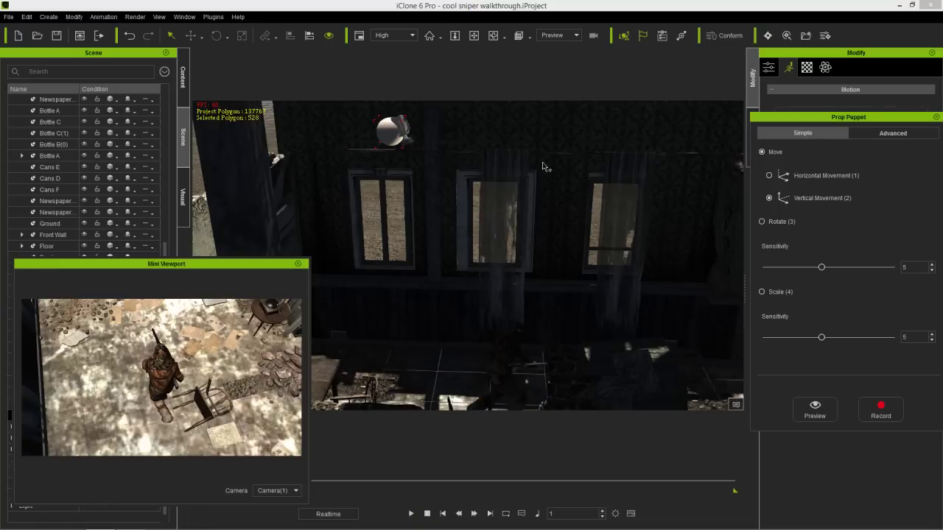
Preview the advanced puppet profile that moves Dummy 02 by 500 in X and Y and rotates it -45 in X and Y
{"action": "left_click", "coordinate": [885, 135]}
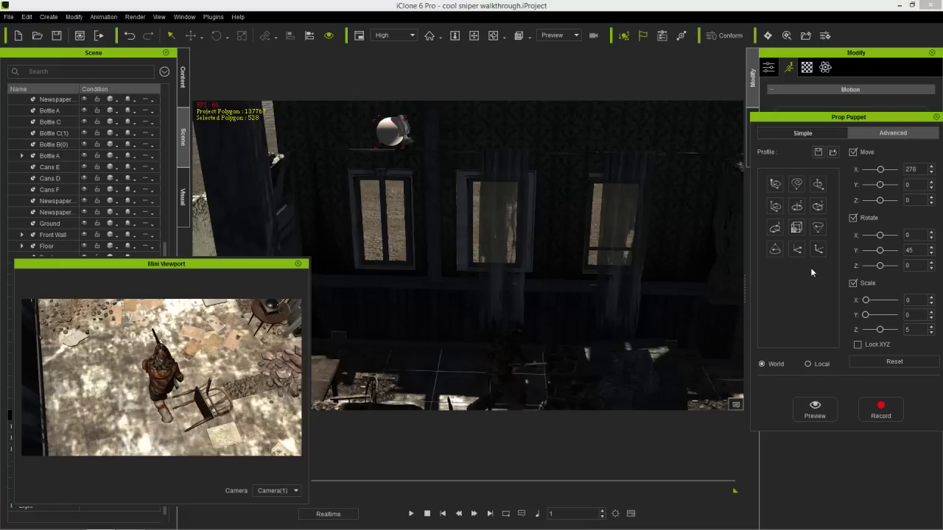
{"action": "left_click", "coordinate": [776, 251]}
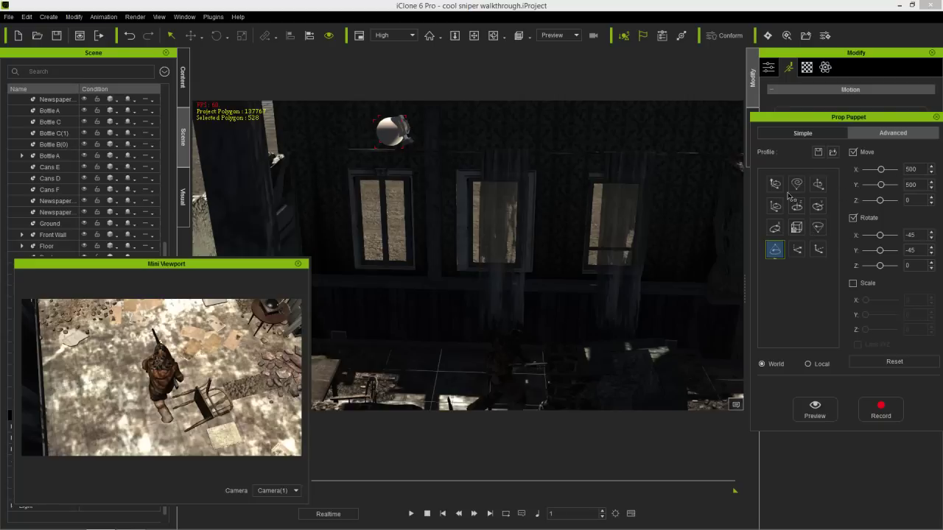
{"action": "key", "text": "space"}
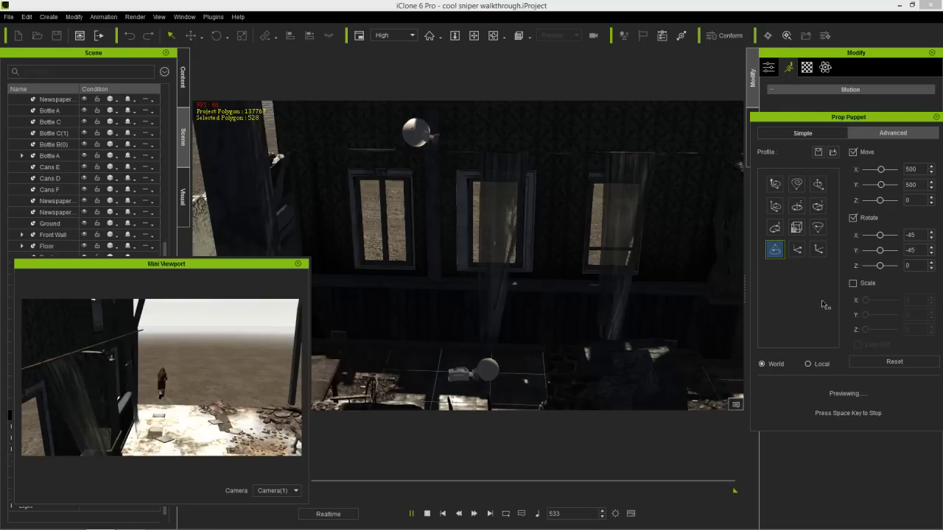
{"action": "key", "text": "space"}
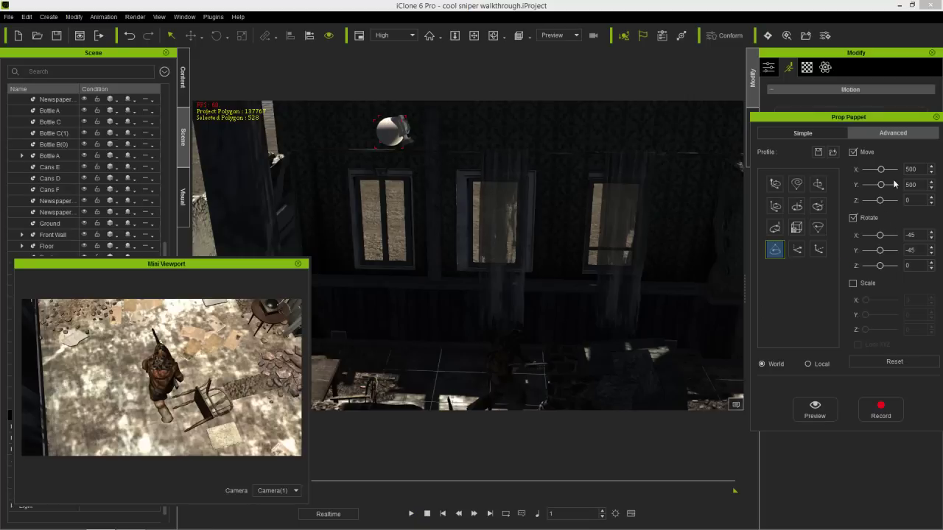
Preview the advanced profile with Move X and Z at 1000 and Rotate Z at 360, and close Prop Puppet
{"action": "left_click", "coordinate": [817, 186]}
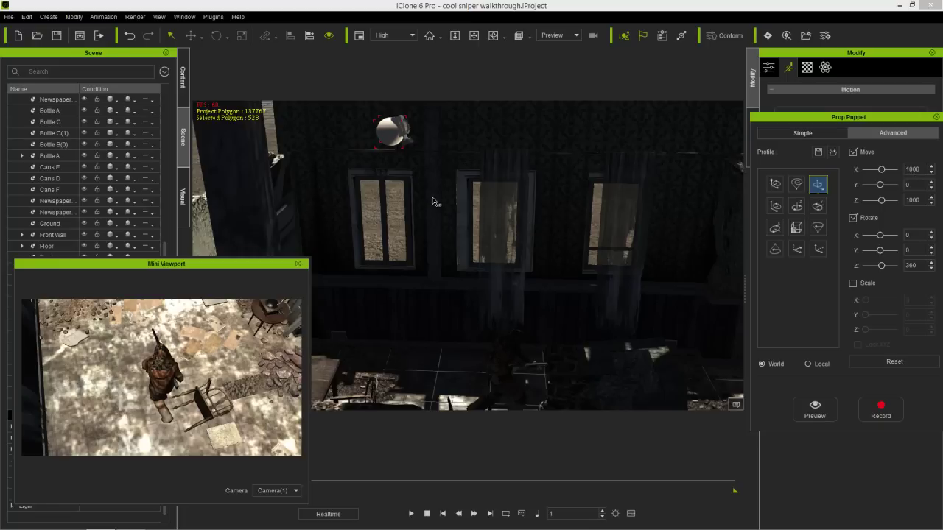
{"action": "key", "text": "space"}
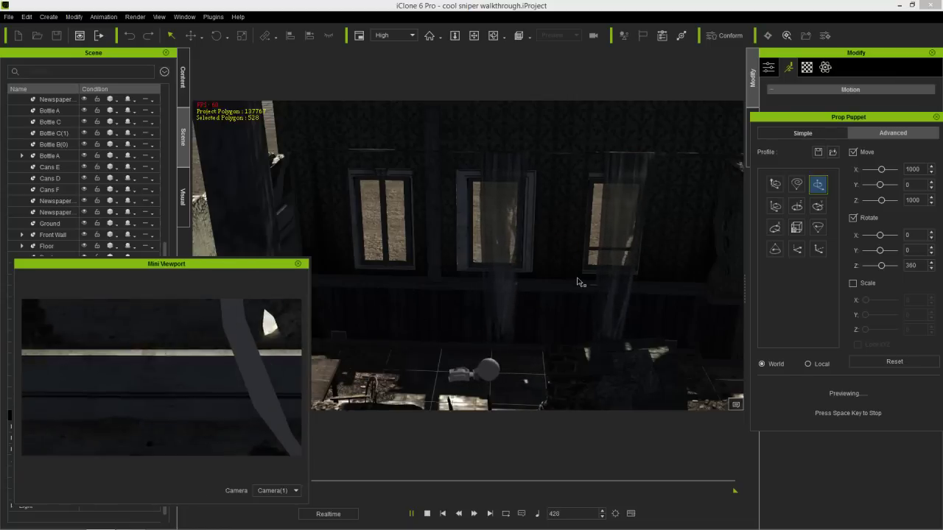
{"action": "key", "text": "space"}
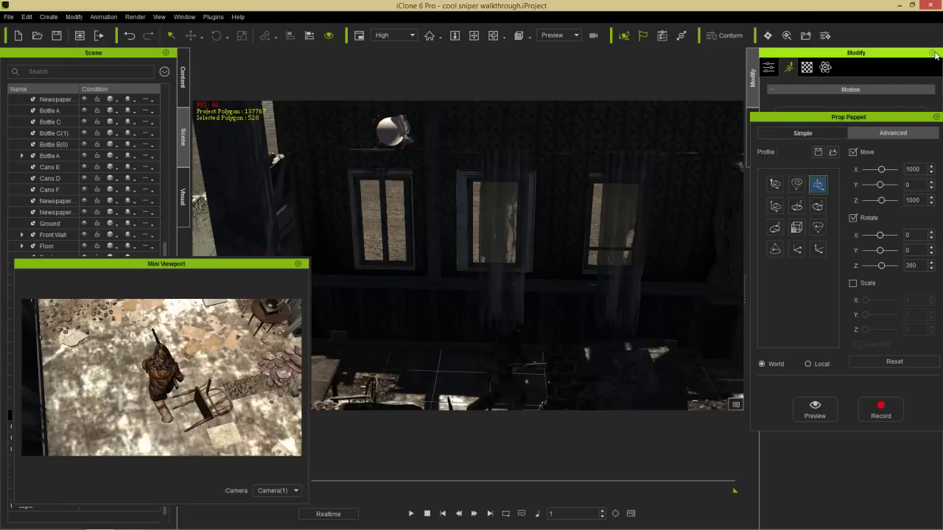
{"action": "left_click", "coordinate": [936, 117]}
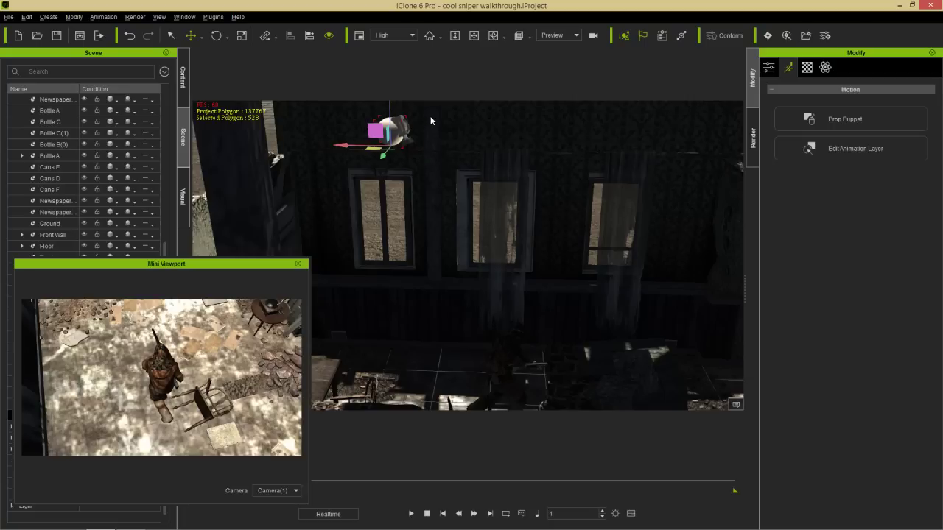
Reopen Prop Puppet for Dummy 02, choose the advanced profile with Move X 1000, Z 1000 and Rotate Z 360, and preview it
{"action": "middle_click_drag", "start_coordinate": [430, 117], "coordinate": [429, 171]}
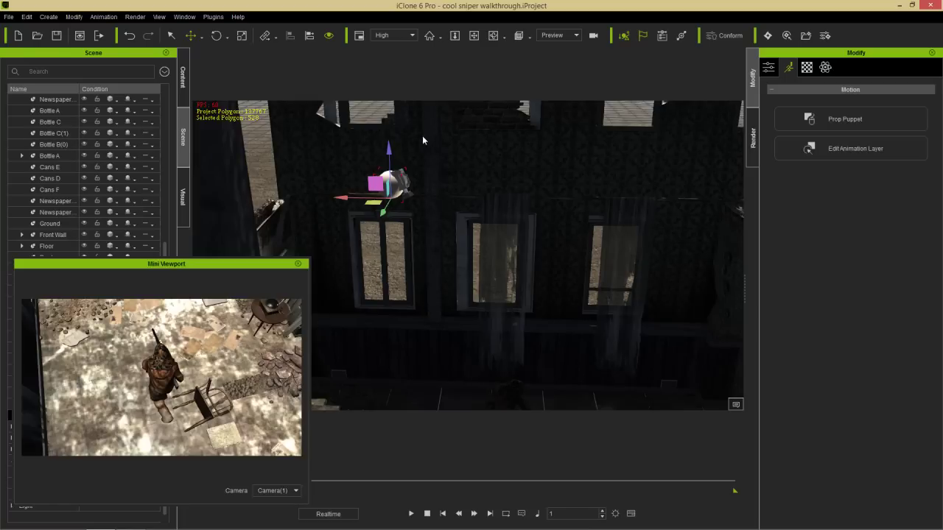
{"action": "middle_click_drag", "start_coordinate": [453, 316], "coordinate": [456, 301]}
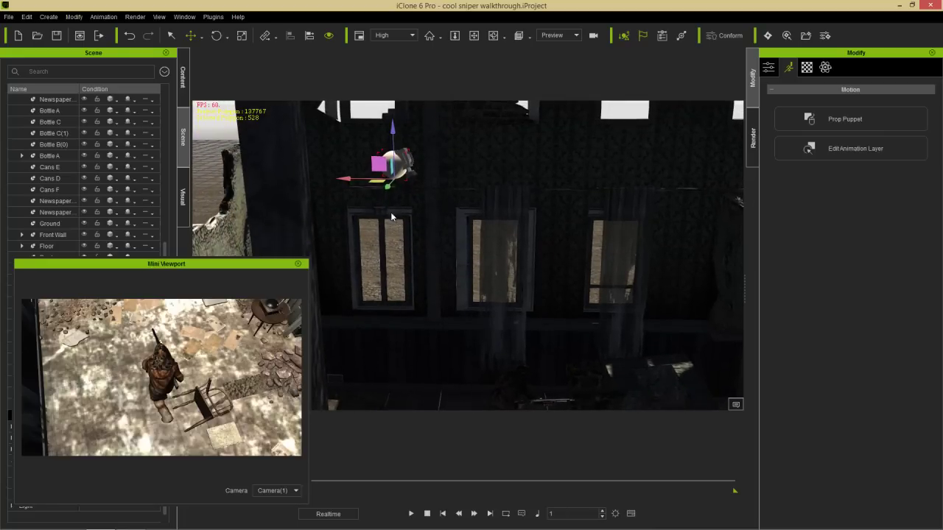
{"action": "left_click", "coordinate": [833, 119]}
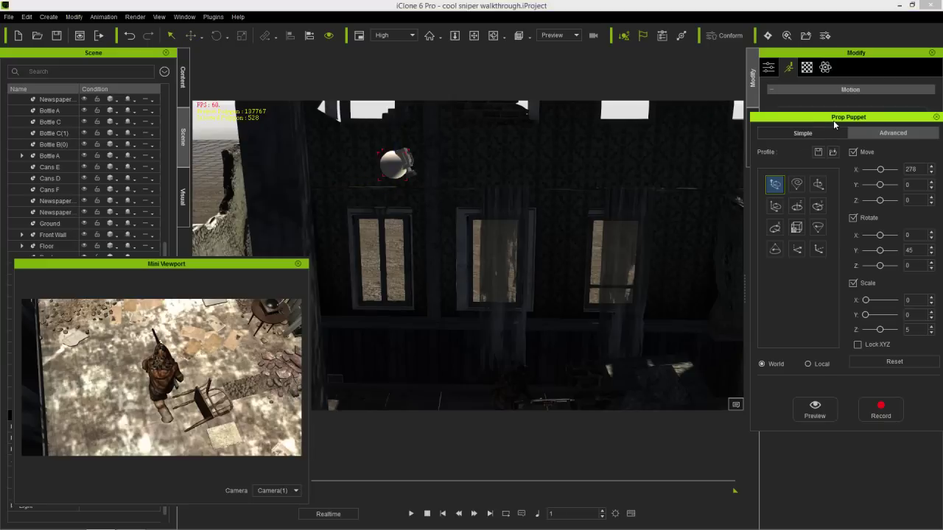
{"action": "left_click", "coordinate": [818, 185]}
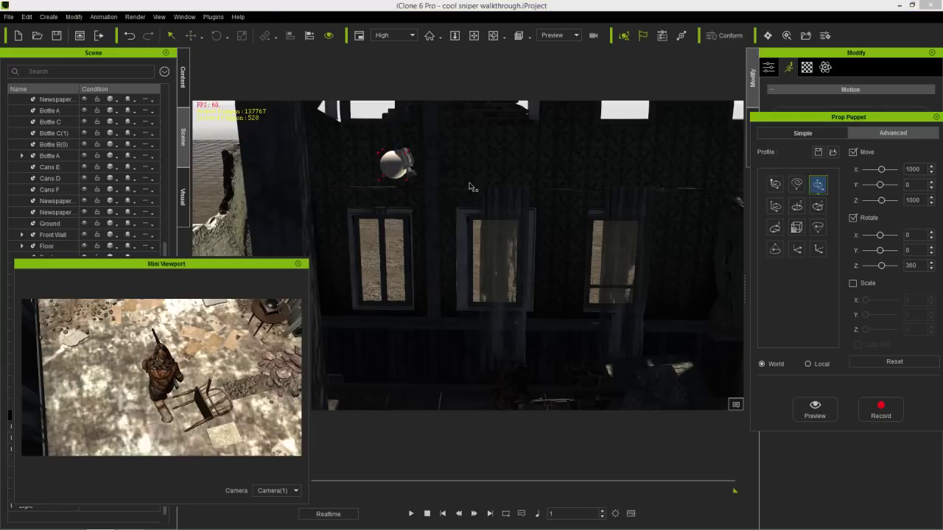
{"action": "key", "text": "space"}
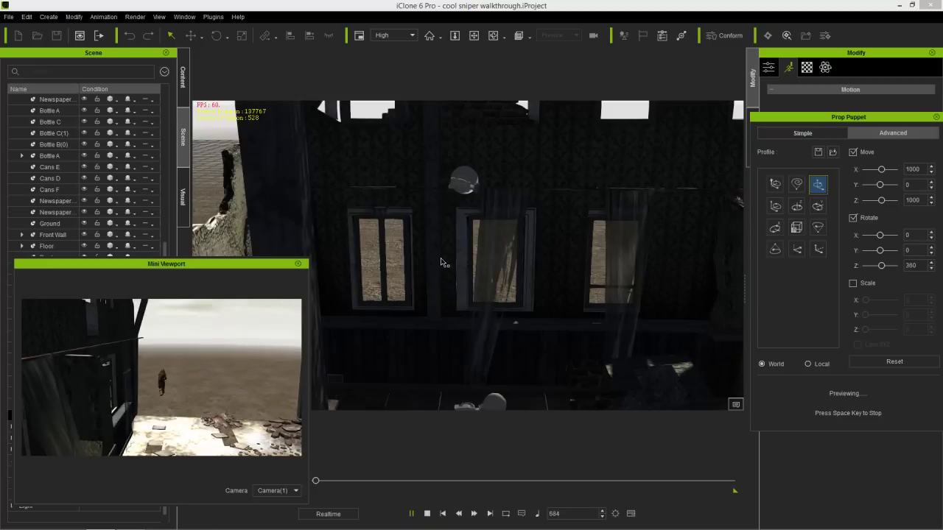
{"action": "key", "text": "space"}
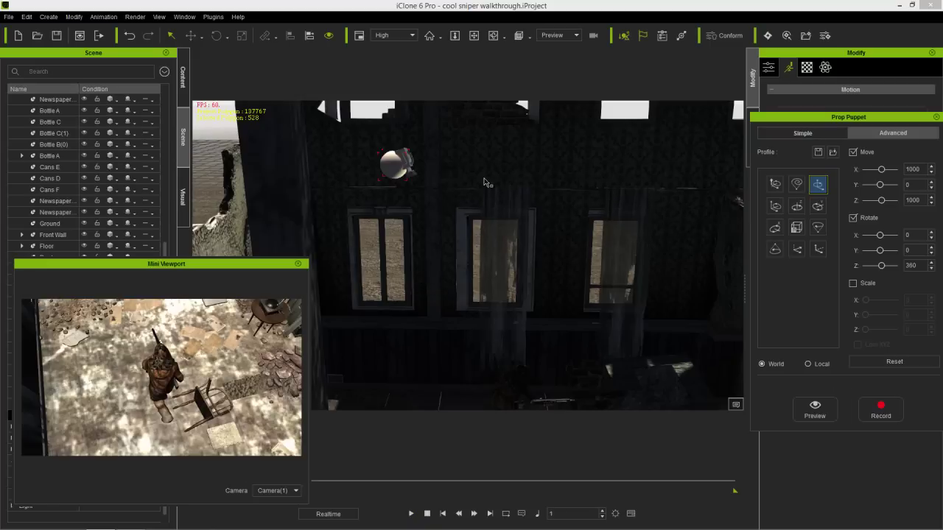
Record Dummy 02's puppeteered movement with the chosen profile, end the recording around frame 553, and stop the playback
{"action": "left_click", "coordinate": [888, 410]}
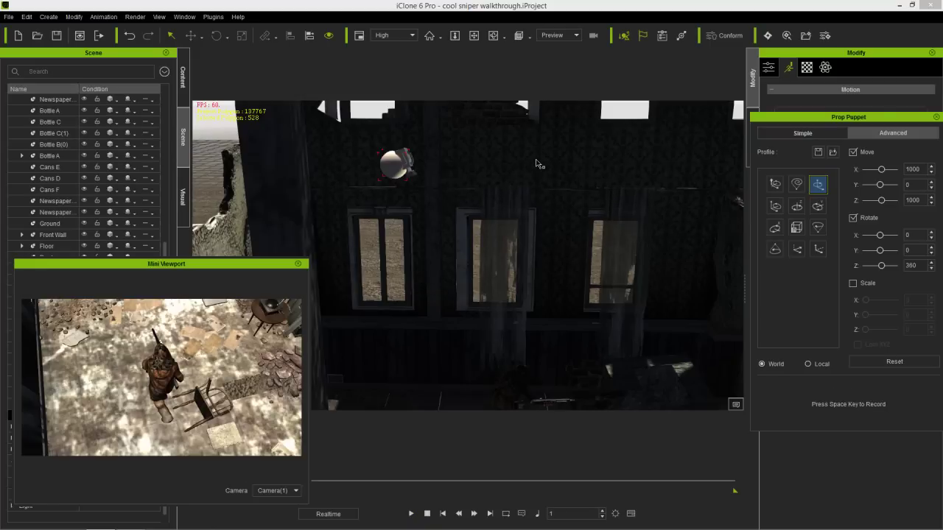
{"action": "key", "text": "space"}
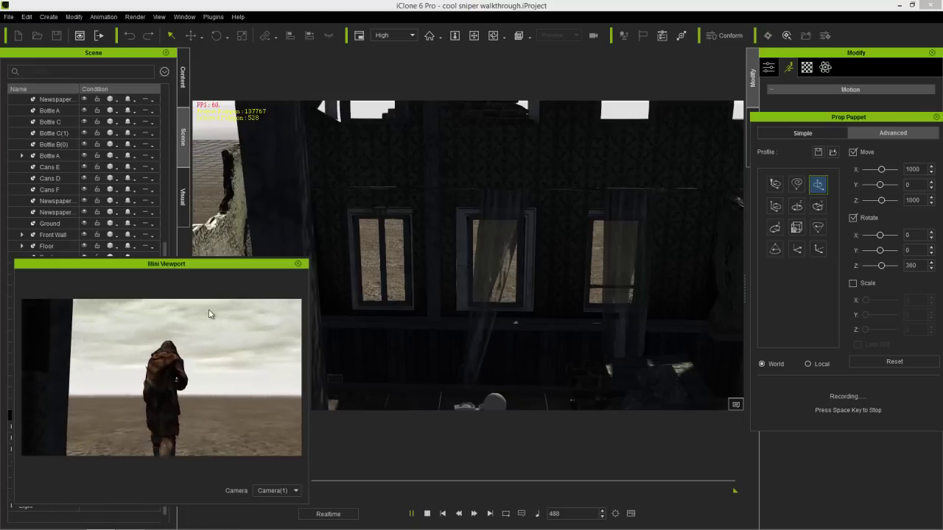
{"action": "key", "text": "space"}
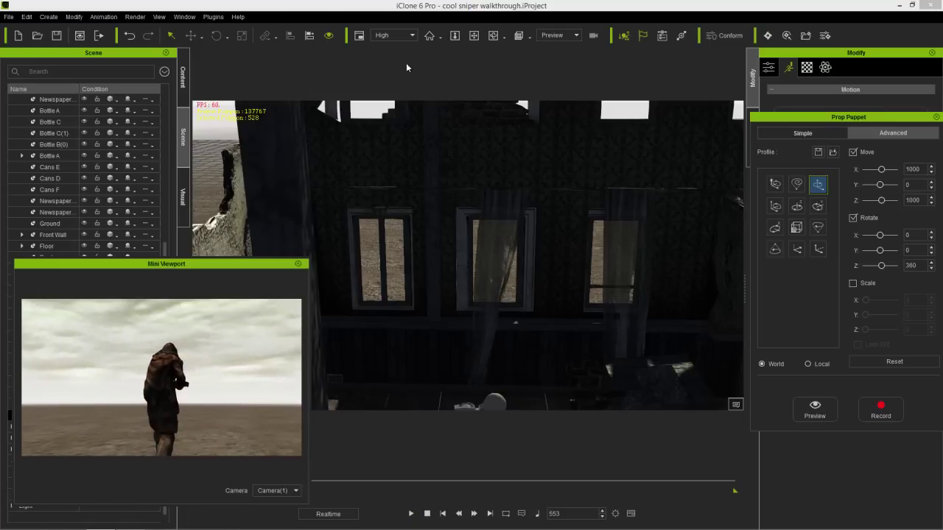
{"action": "left_click", "coordinate": [427, 514]}
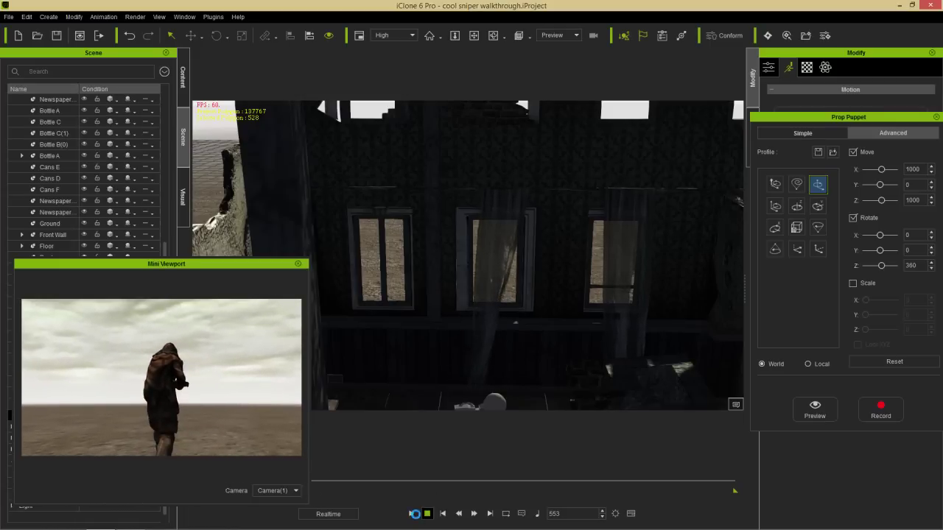
Play back Dummy 02's recorded movement in the Camera(1) mini viewport, and close the Mini Viewport and Prop Puppet
{"action": "left_click", "coordinate": [411, 514]}
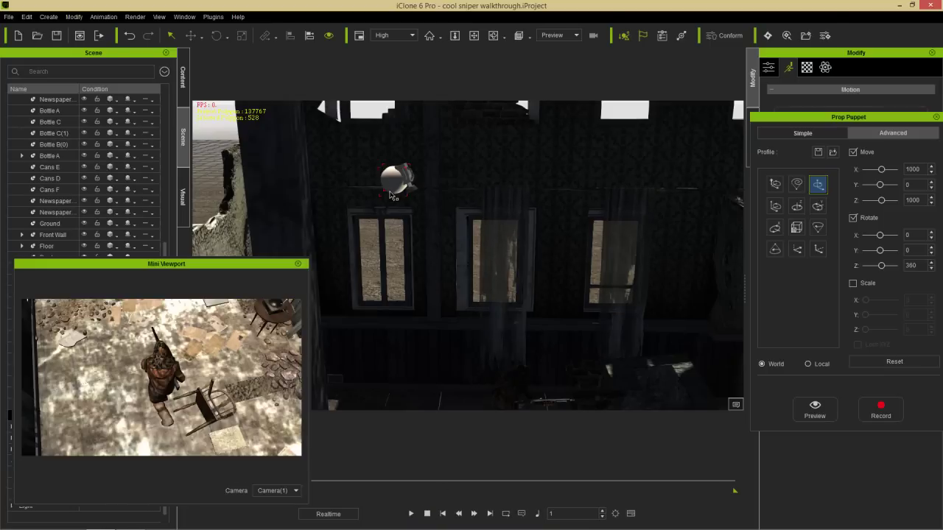
{"action": "left_click", "coordinate": [411, 514]}
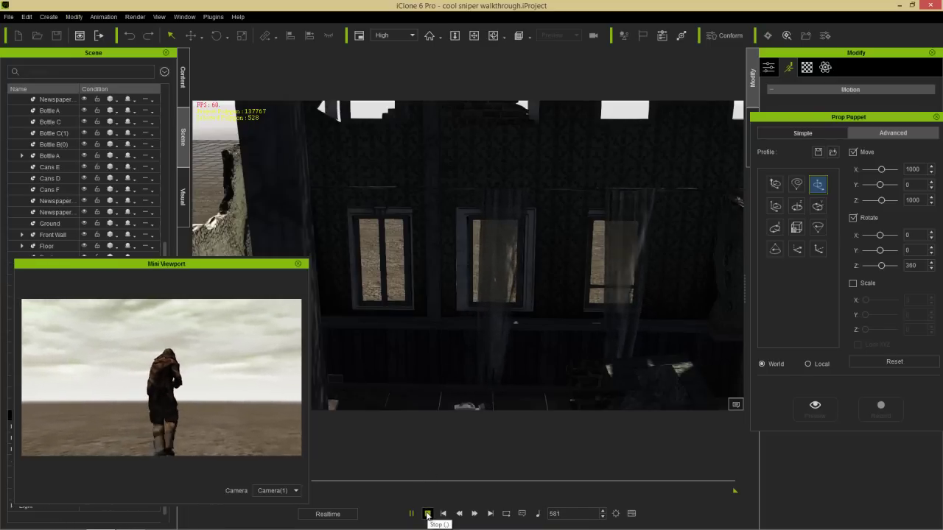
{"action": "left_click", "coordinate": [298, 265]}
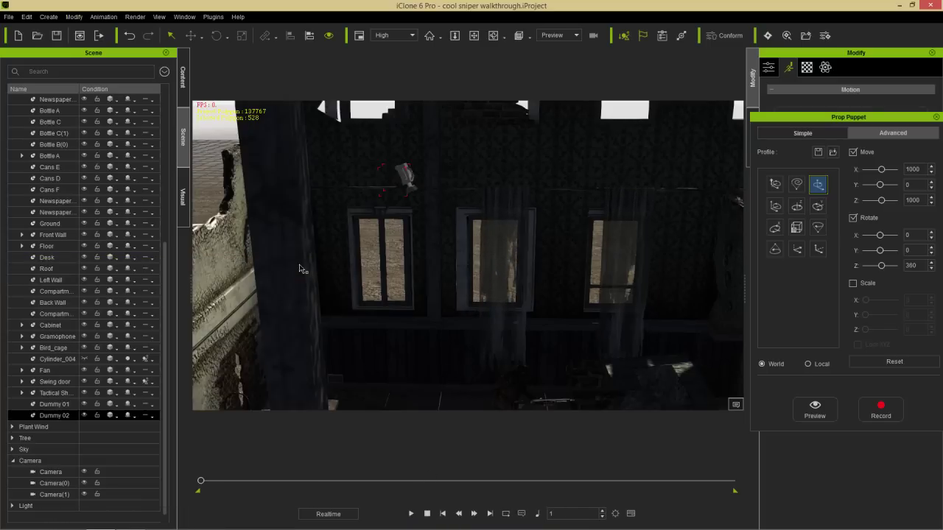
{"action": "left_click", "coordinate": [935, 117]}
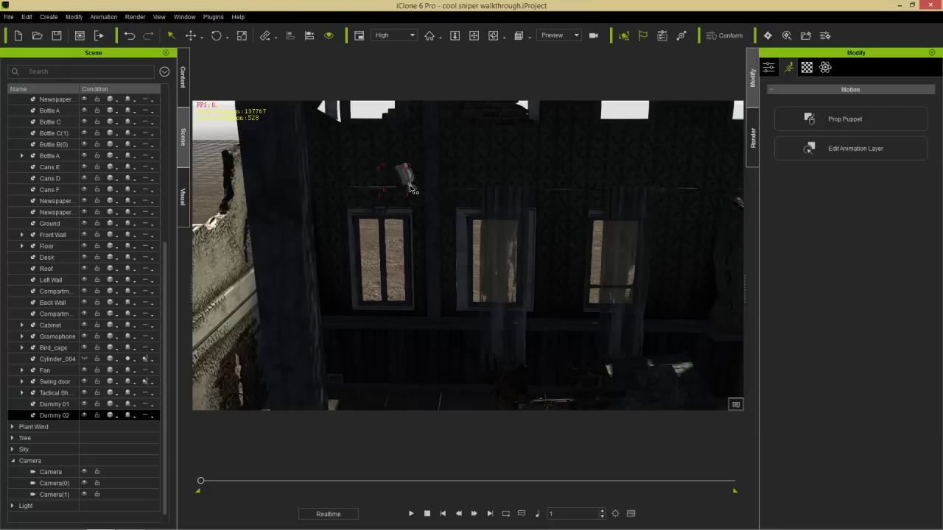
Hide the Camera, Camera(0) and Camera(1) objects in the scene
{"action": "left_click", "coordinate": [413, 188]}
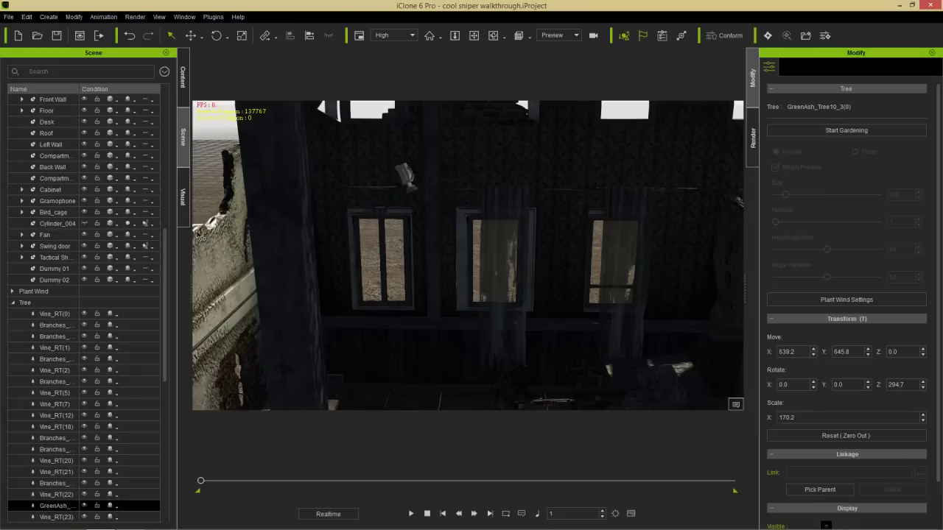
{"action": "scroll", "coordinate": [152, 348], "scroll_direction": "down", "scroll_amount": 10}
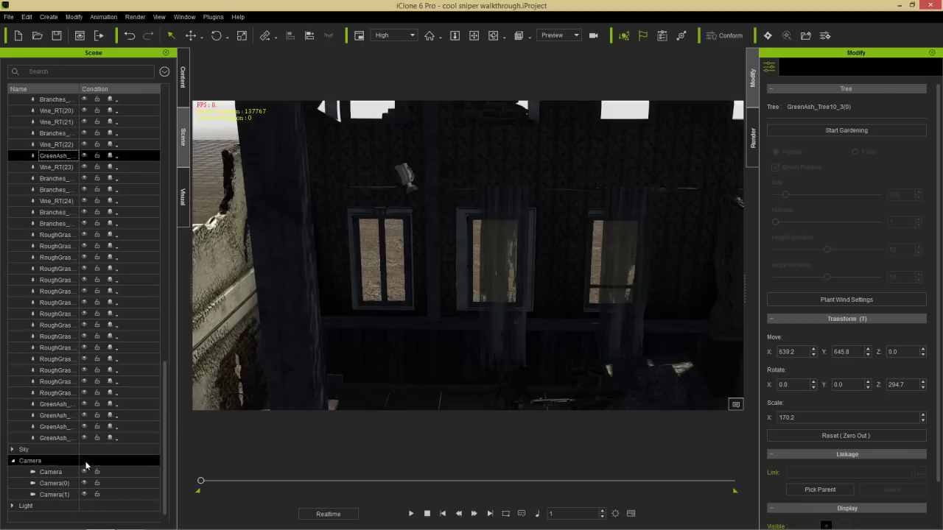
{"action": "left_click", "coordinate": [83, 475]}
{"action": "left_click", "coordinate": [83, 493]}
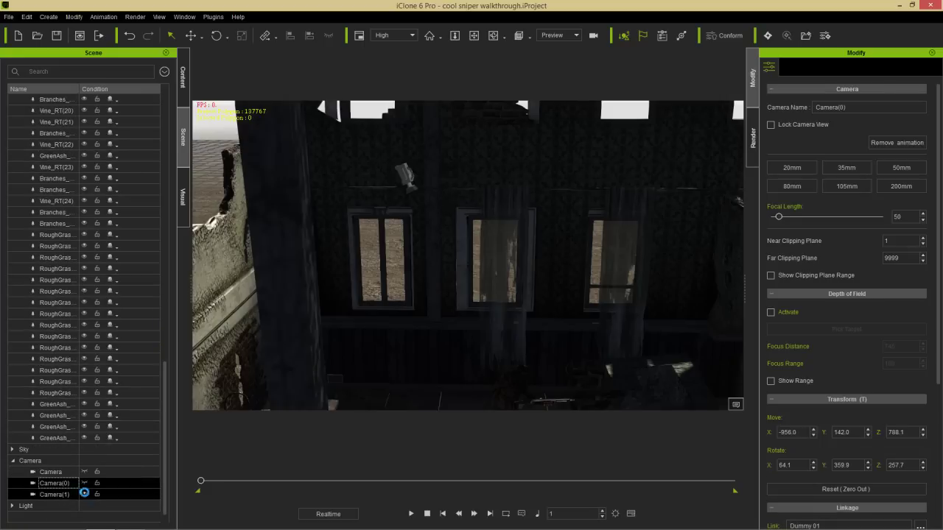
Switch the viewport to Camera, play the sniper walkthrough from that view, and stop the playback
{"action": "left_click", "coordinate": [577, 37]}
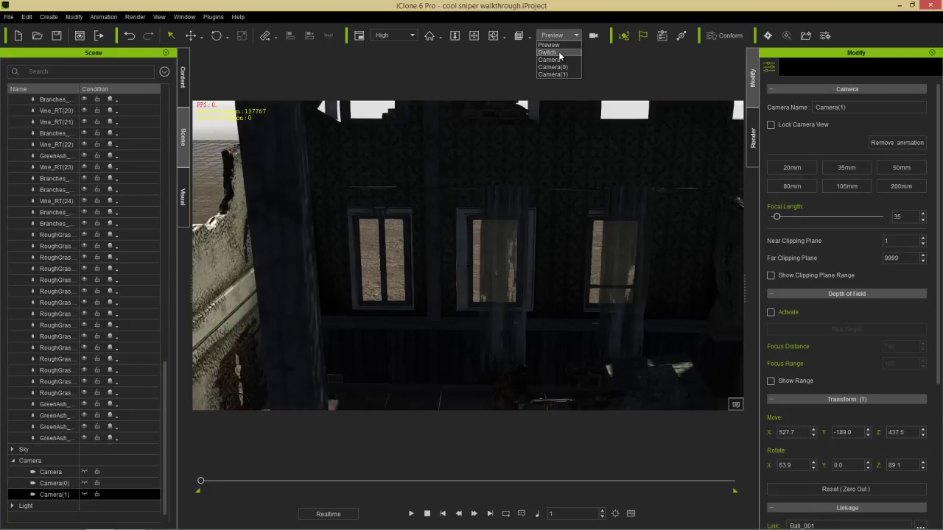
{"action": "left_click", "coordinate": [550, 60]}
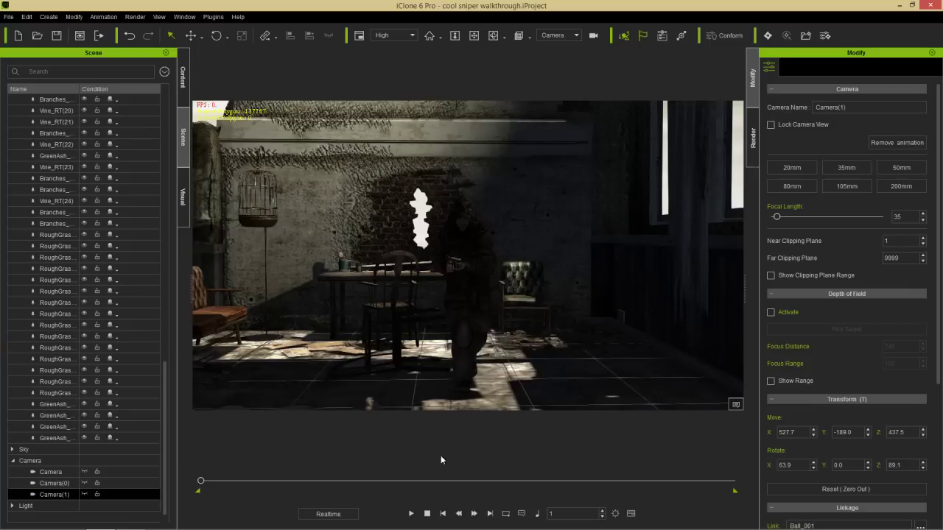
{"action": "left_click", "coordinate": [412, 512]}
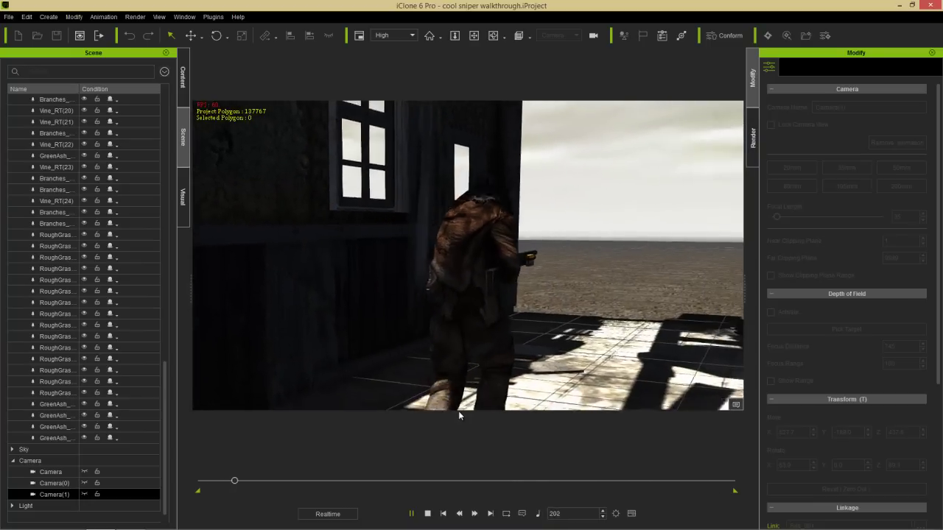
{"action": "left_click", "coordinate": [428, 514]}
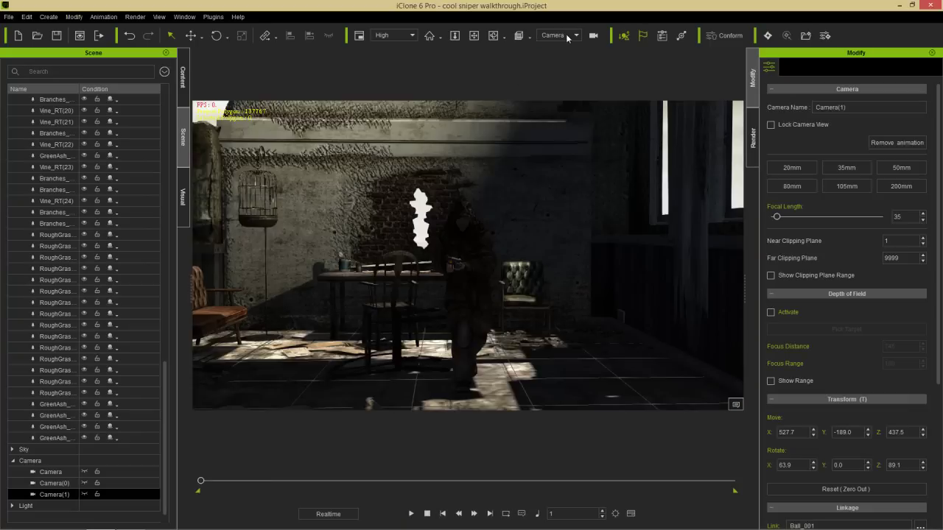
Play the walkthrough through Camera(0), lower its viewing angle so the horizon shows, and replay it
{"action": "left_click", "coordinate": [567, 35]}
{"action": "left_click", "coordinate": [564, 67]}
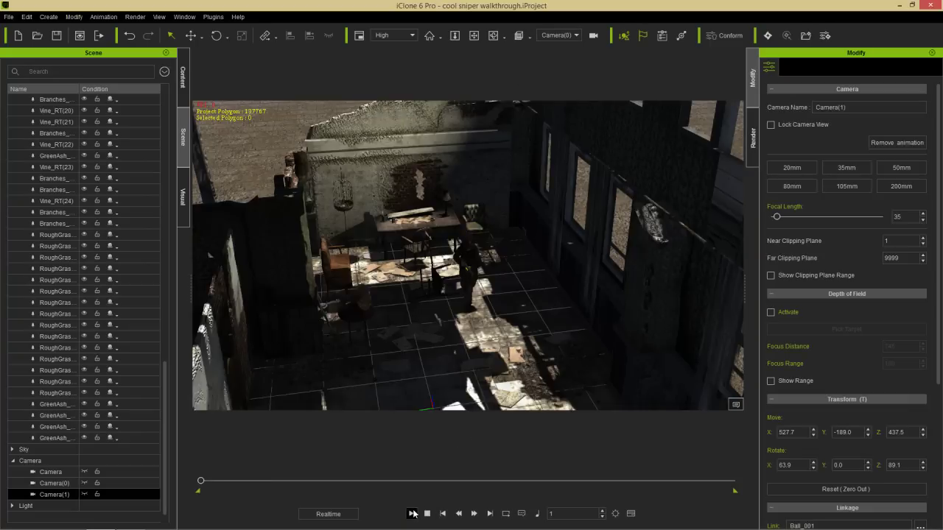
{"action": "left_click", "coordinate": [412, 513]}
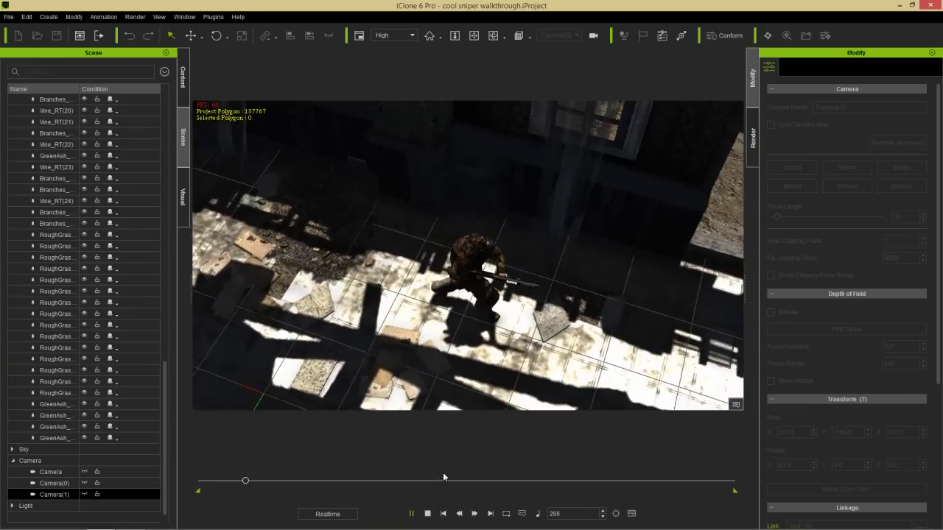
{"action": "left_click", "coordinate": [427, 513]}
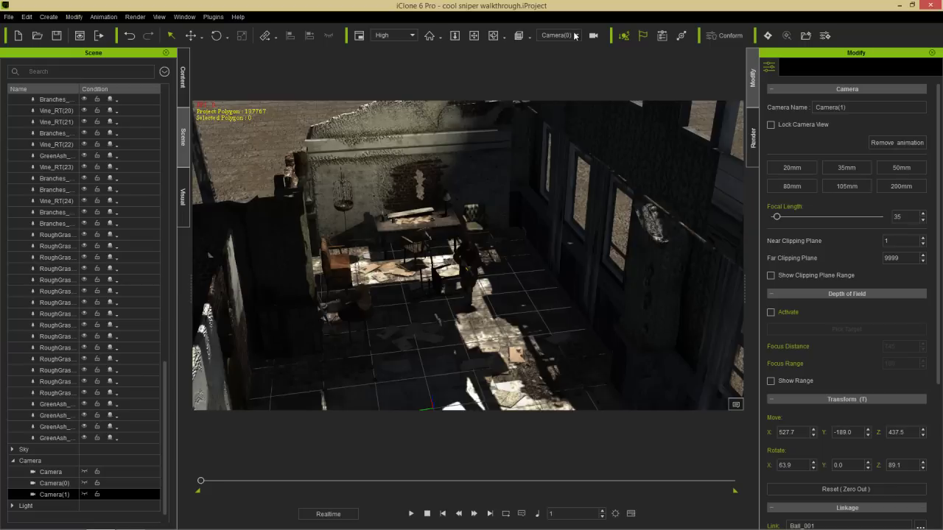
{"action": "right_click_drag", "start_coordinate": [482, 339], "coordinate": [490, 274]}
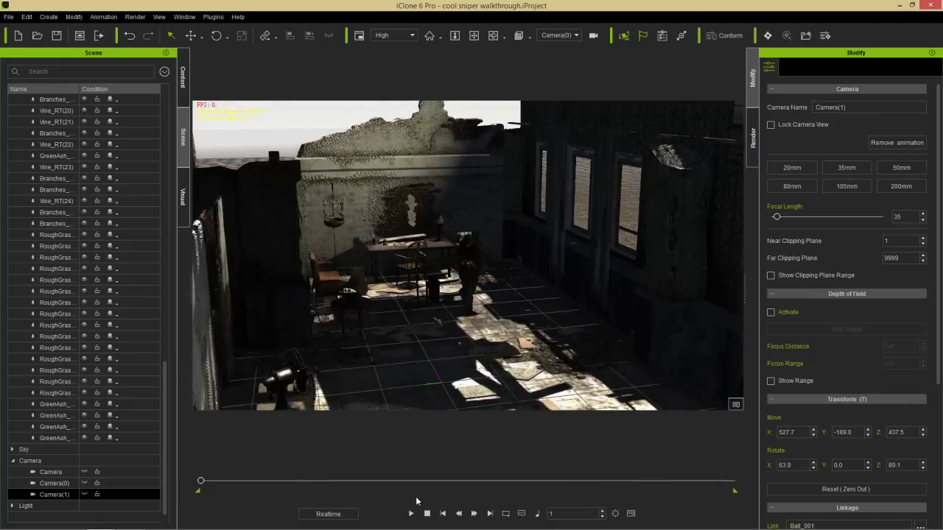
{"action": "left_click", "coordinate": [411, 513]}
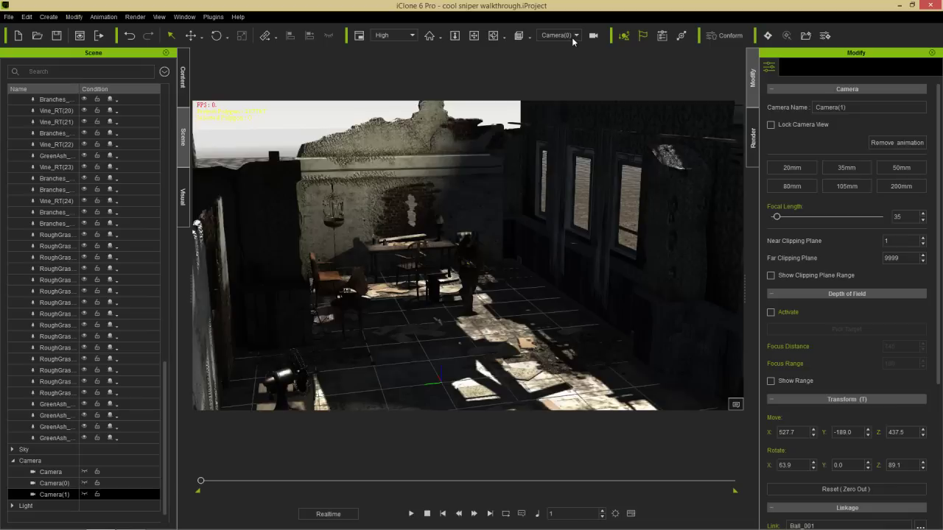
Switch the viewport to Camera(1) and play its puppeteered movement to about frame 519
{"action": "left_click", "coordinate": [572, 35]}
{"action": "left_click", "coordinate": [567, 75]}
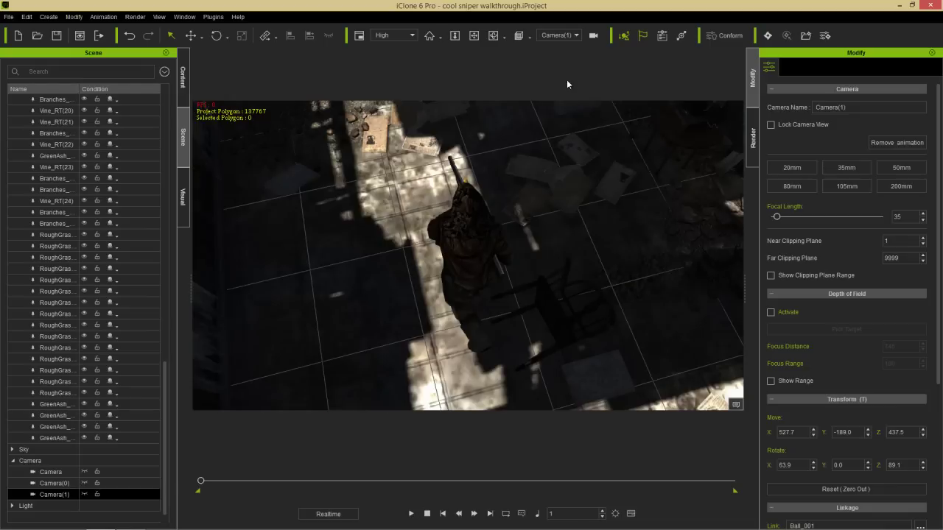
{"action": "left_click", "coordinate": [415, 513]}
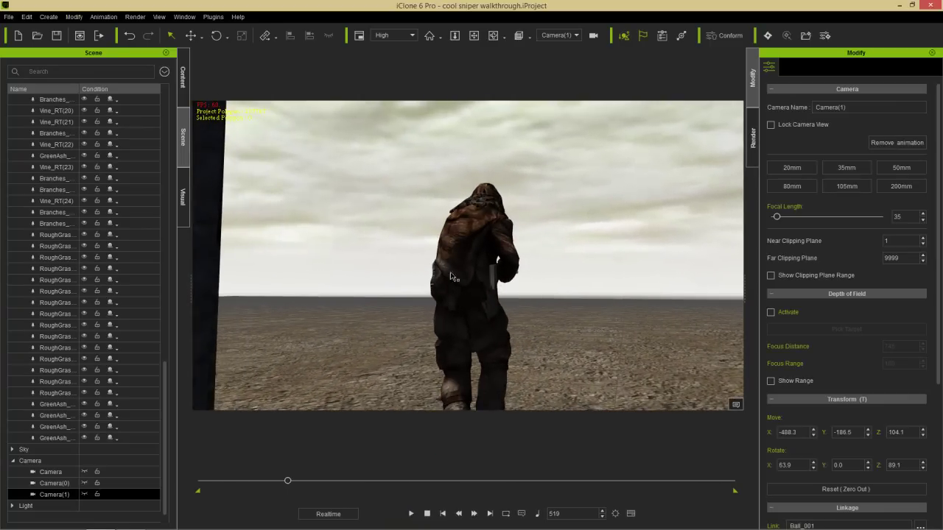
Open the timeline, remove the Camera(1) track, and add the Dummy 02 prop track in its place
{"action": "key", "text": "F3"}
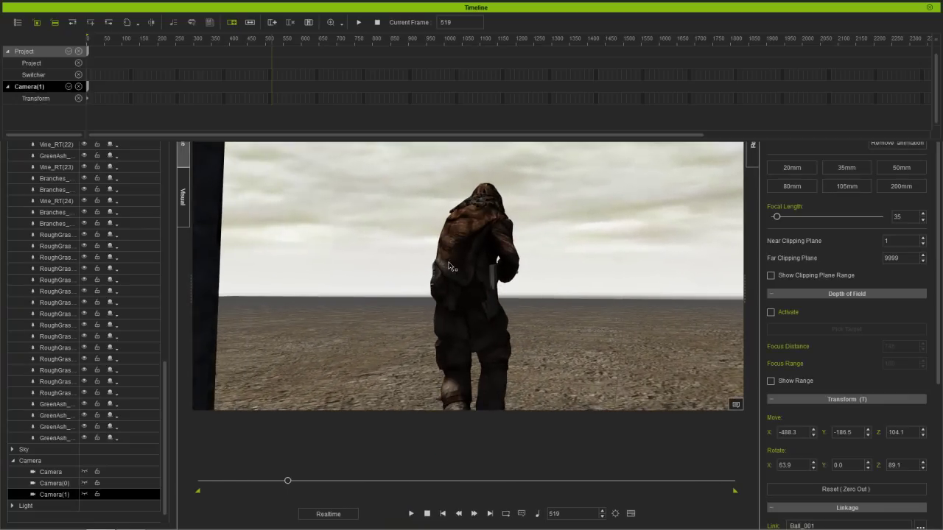
{"action": "left_click", "coordinate": [79, 87]}
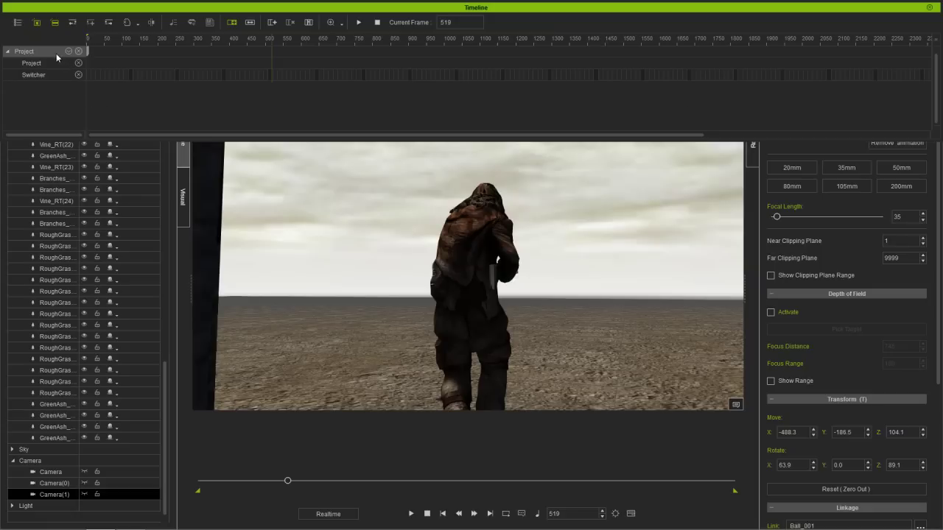
{"action": "left_click", "coordinate": [18, 23]}
{"action": "scroll", "coordinate": [78, 149], "scroll_direction": "down", "scroll_amount": 11}
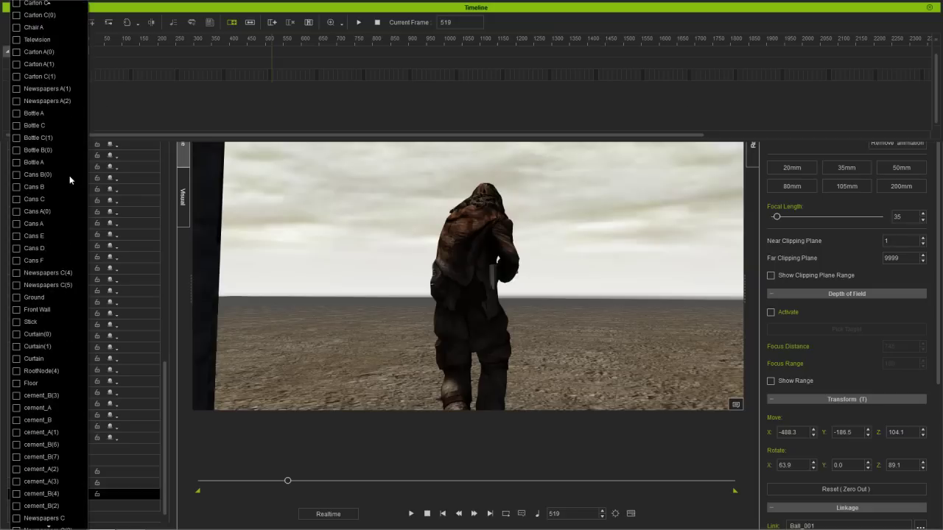
{"action": "scroll", "coordinate": [65, 284], "scroll_direction": "down", "scroll_amount": 7}
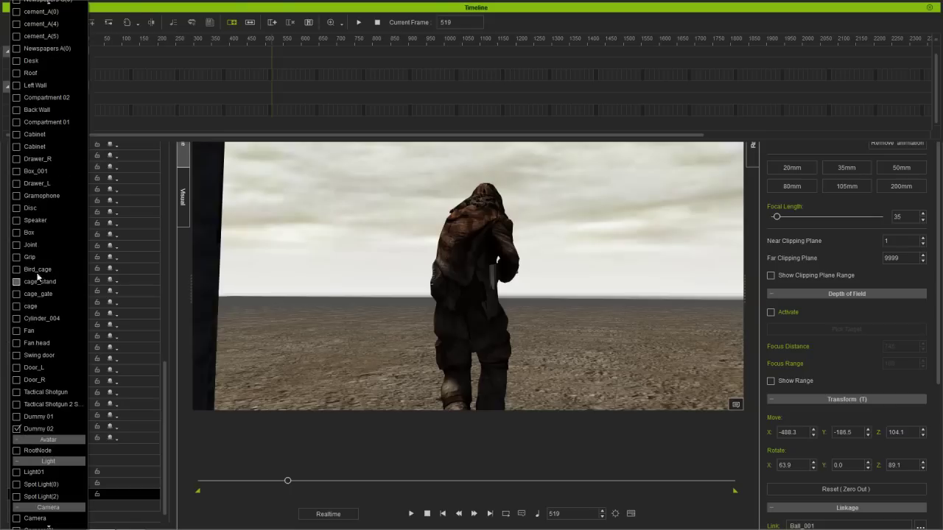
{"action": "scroll", "coordinate": [39, 276], "scroll_direction": "up", "scroll_amount": 16}
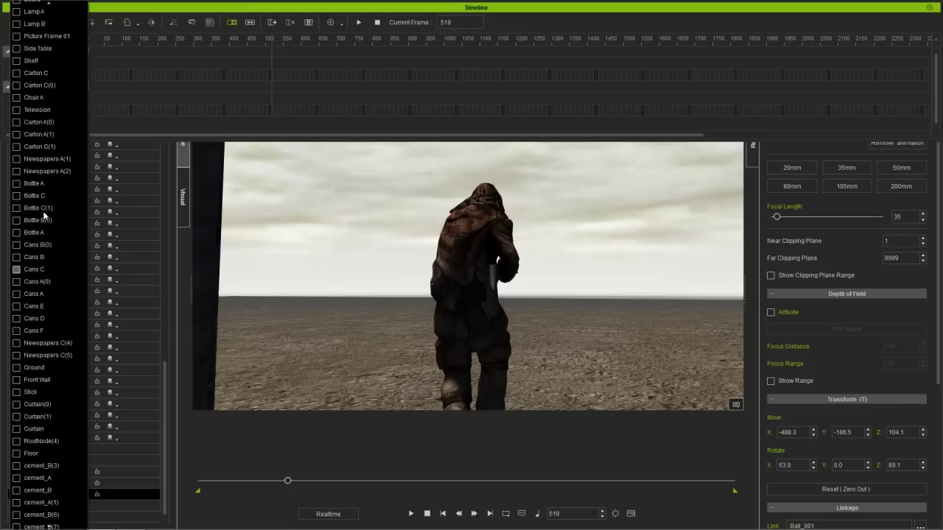
{"action": "scroll", "coordinate": [44, 218], "scroll_direction": "up", "scroll_amount": 2}
{"action": "left_click", "coordinate": [33, 31]}
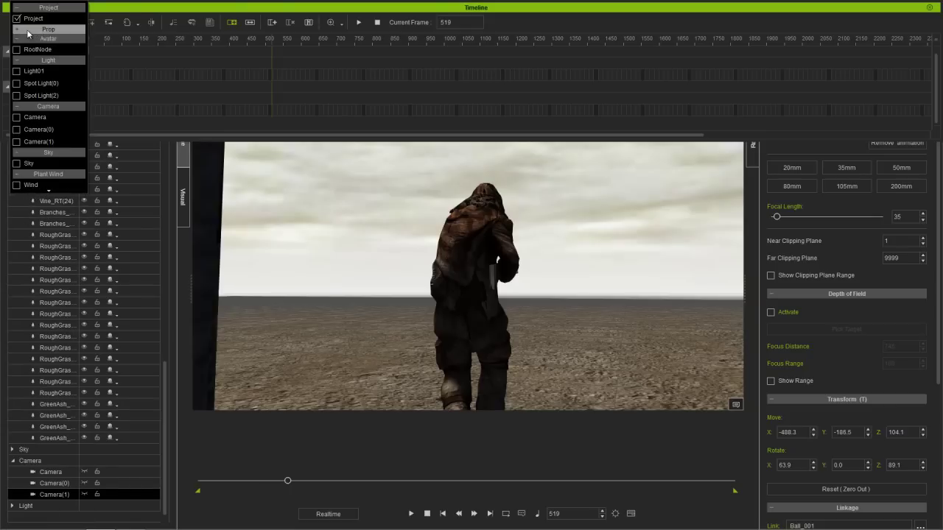
{"action": "left_click", "coordinate": [101, 10]}
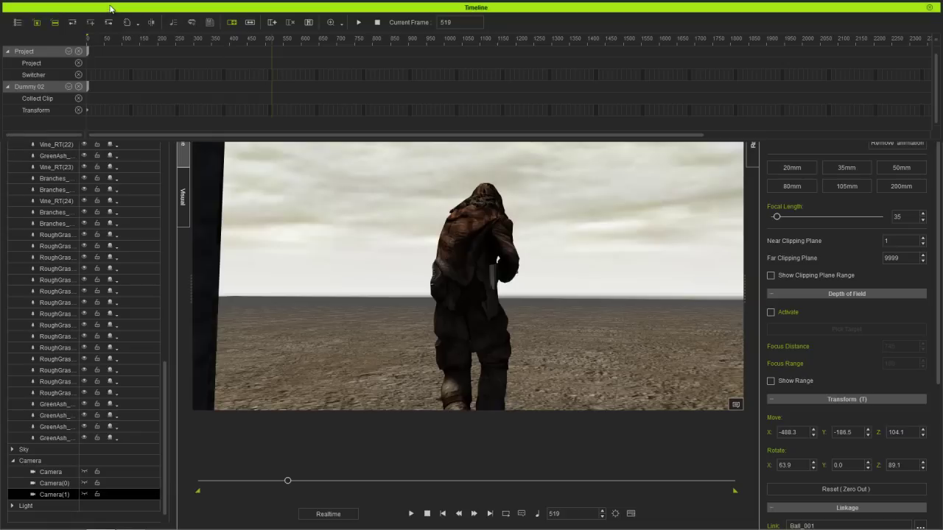
Show Dummy 02's Animation track in the timeline and return to frame 1
{"action": "left_click", "coordinate": [69, 87]}
{"action": "left_click", "coordinate": [75, 121]}
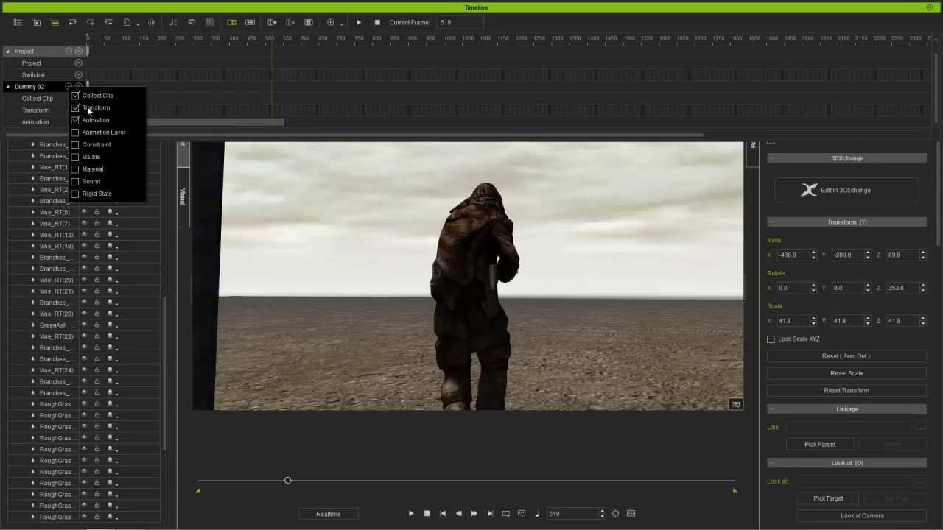
{"action": "left_click", "coordinate": [139, 10]}
{"action": "left_click_drag", "start_coordinate": [117, 42], "coordinate": [71, 39]}
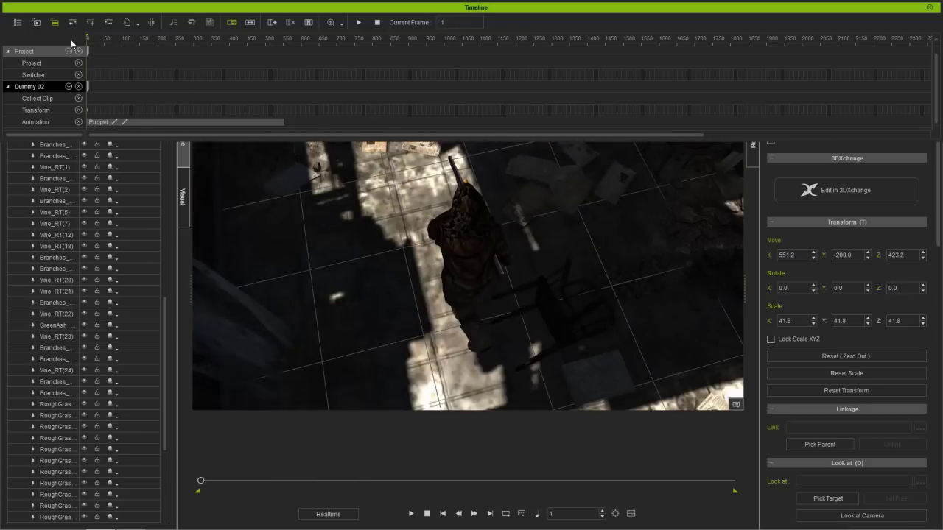
Apply an Ease In time warp to Dummy 02's Puppet clip and play the result from the start
{"action": "left_click", "coordinate": [206, 119]}
{"action": "right_click", "coordinate": [206, 119]}
{"action": "mouse_move", "coordinate": [267, 204]}
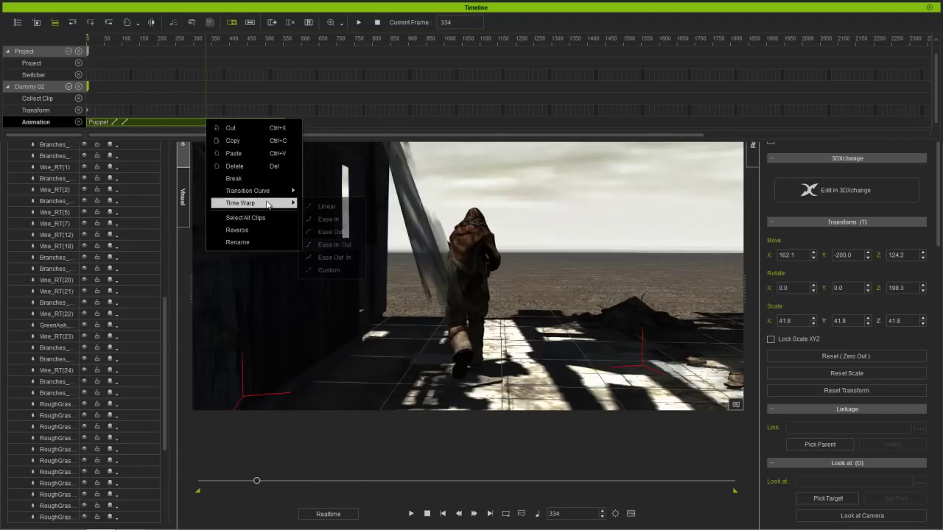
{"action": "left_click", "coordinate": [337, 219]}
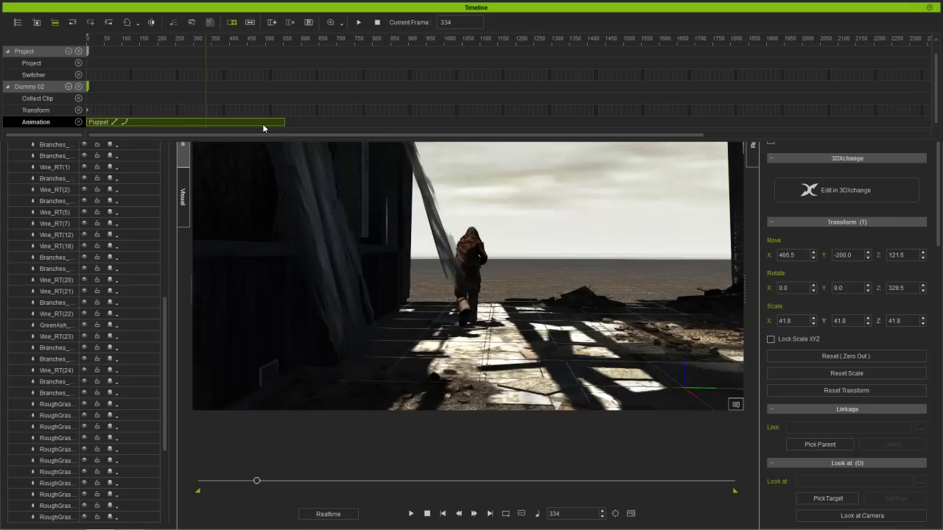
{"action": "left_click_drag", "start_coordinate": [171, 37], "coordinate": [90, 36]}
{"action": "key", "text": "space"}
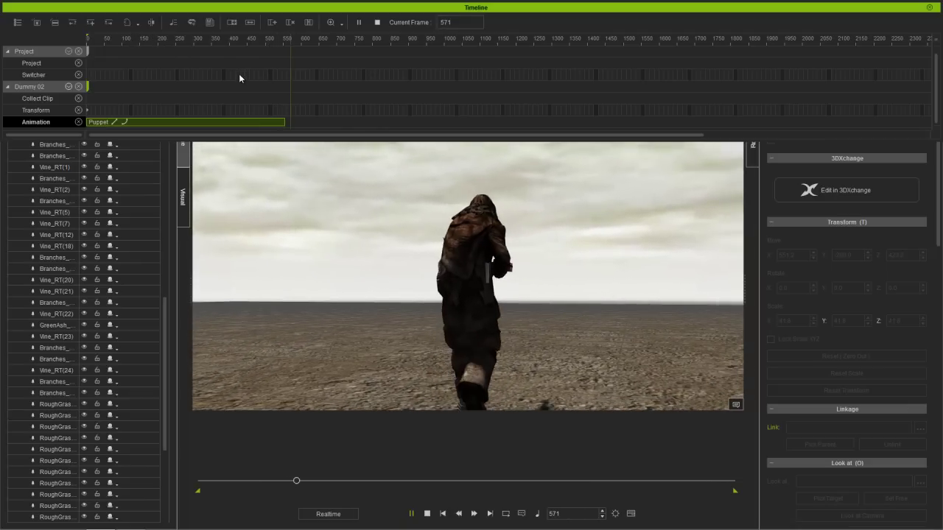
Change the Puppet clip's time warp to Ease Out and play the result from frame 1
{"action": "right_click", "coordinate": [162, 120]}
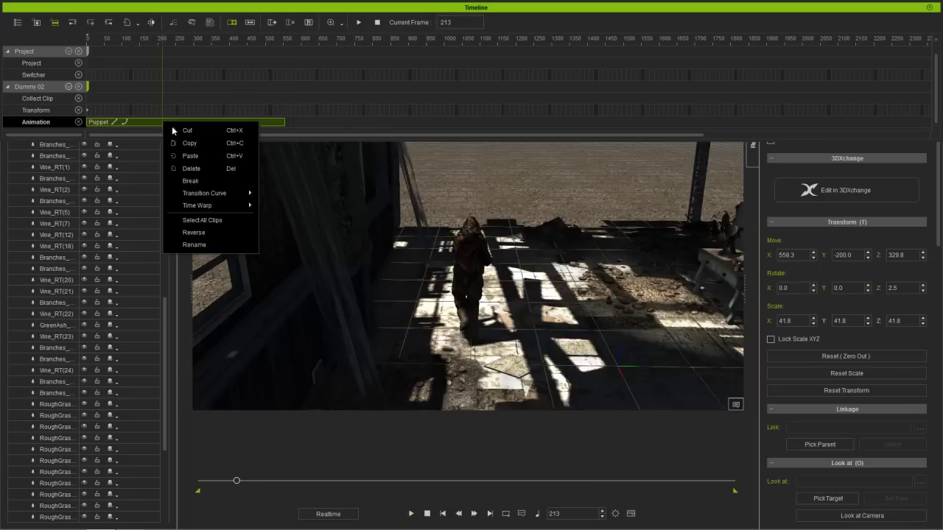
{"action": "mouse_move", "coordinate": [221, 205]}
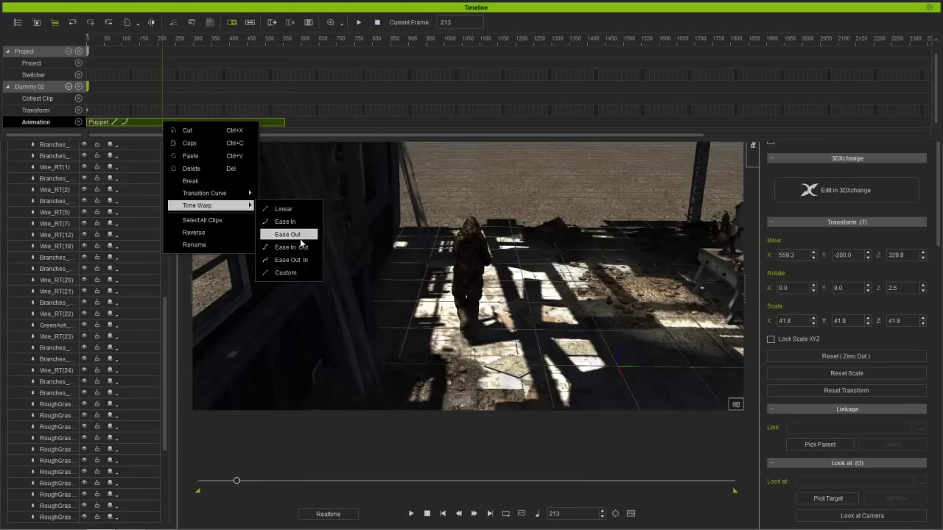
{"action": "left_click", "coordinate": [300, 238]}
{"action": "left_click_drag", "start_coordinate": [132, 42], "coordinate": [74, 38]}
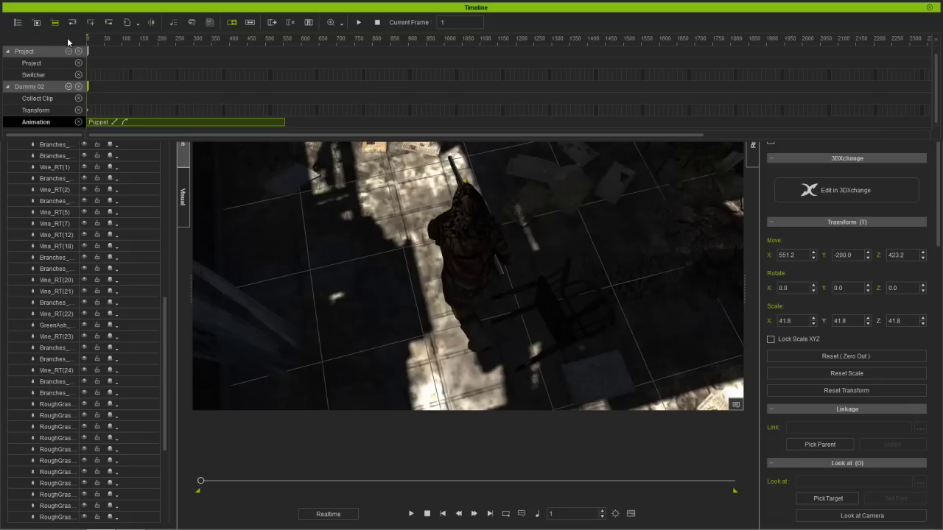
{"action": "key", "text": "space"}
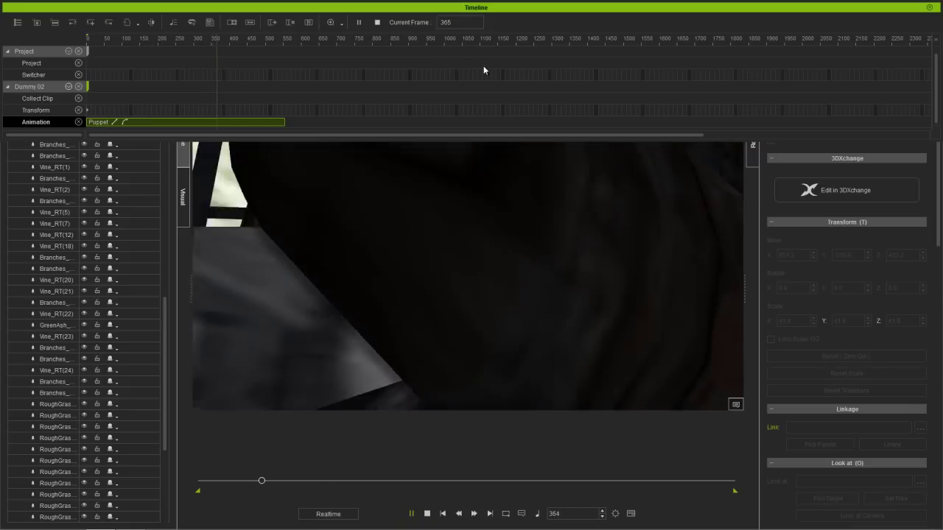
Change the Puppet clip's time warp to Ease In, play the result from the start, and close the timeline
{"action": "left_click", "coordinate": [165, 122]}
{"action": "right_click", "coordinate": [165, 122]}
{"action": "mouse_move", "coordinate": [235, 210]}
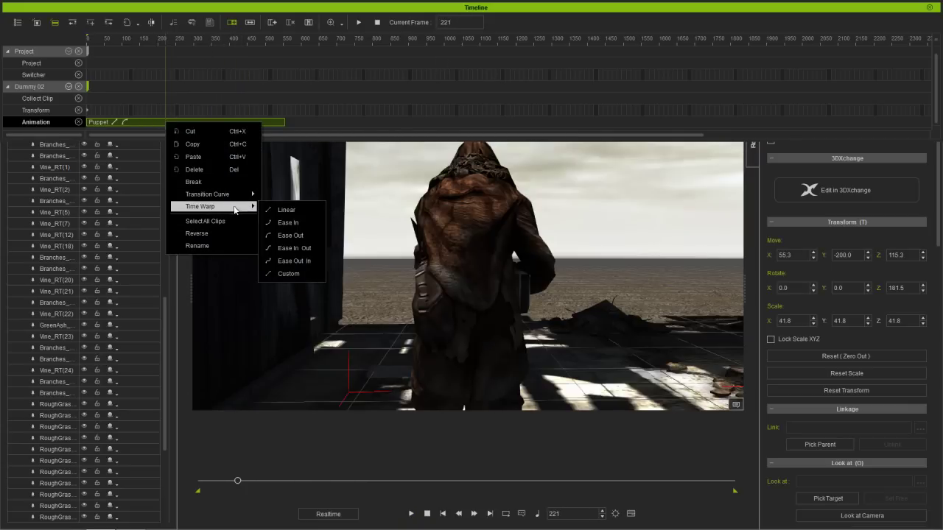
{"action": "left_click", "coordinate": [294, 223]}
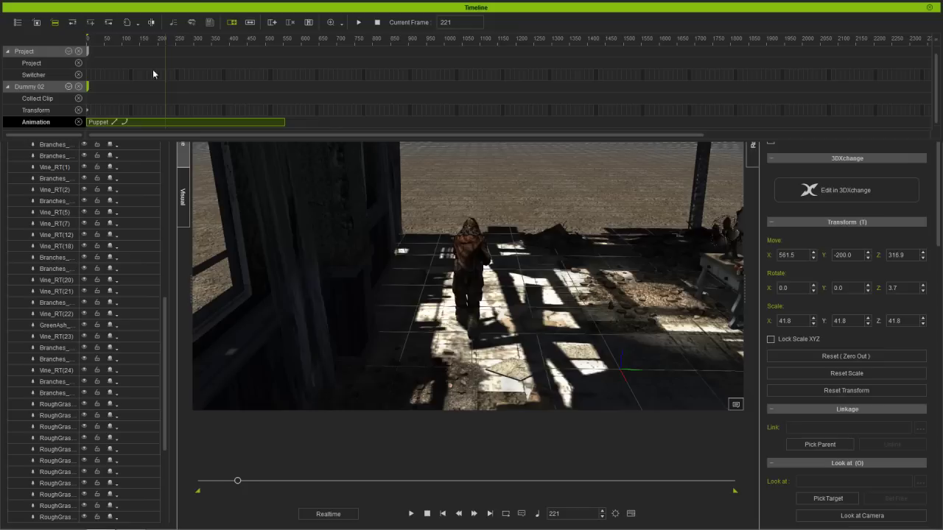
{"action": "left_click_drag", "start_coordinate": [128, 38], "coordinate": [72, 37]}
{"action": "key", "text": "space"}
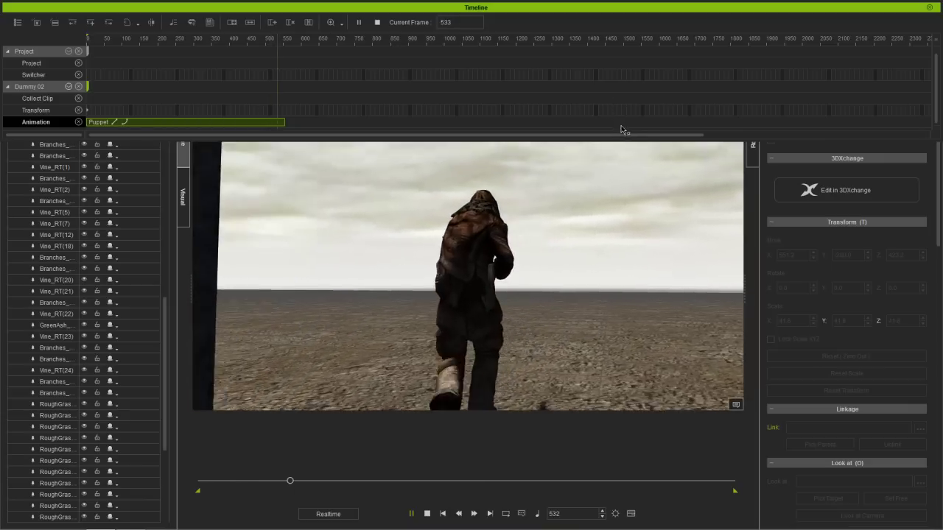
{"action": "key", "text": "space"}
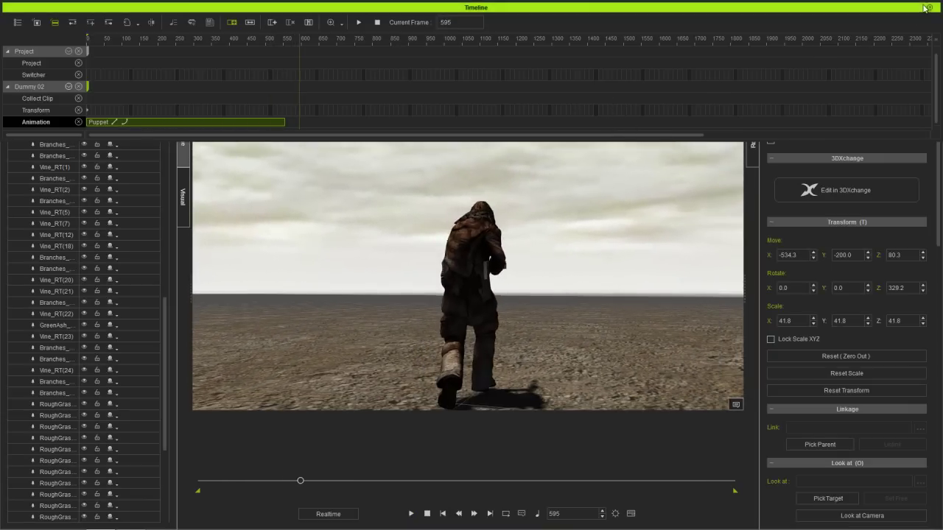
{"action": "left_click", "coordinate": [929, 9]}
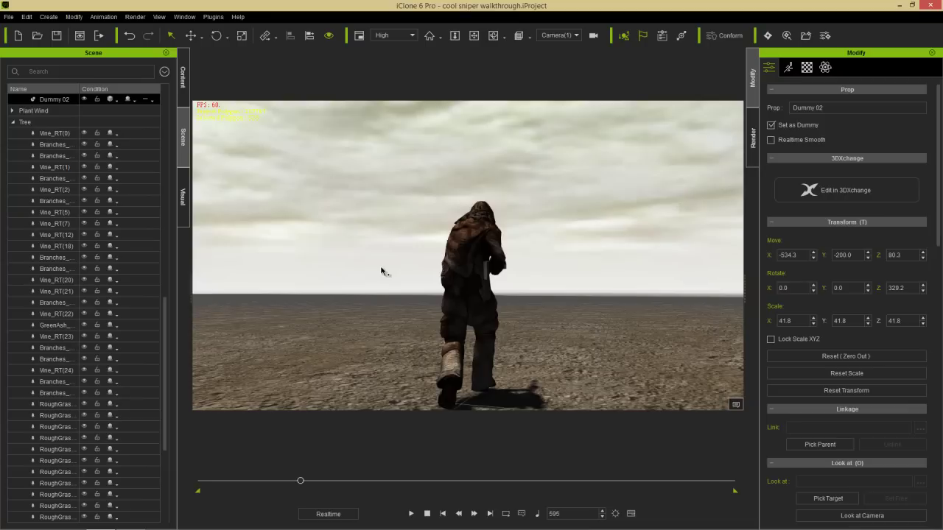
Reopen the timeline, stretch Dummy 02's Puppet clip to end at about frame 1140 to slow its motion, and scrub through the result
{"action": "key", "text": "F3"}
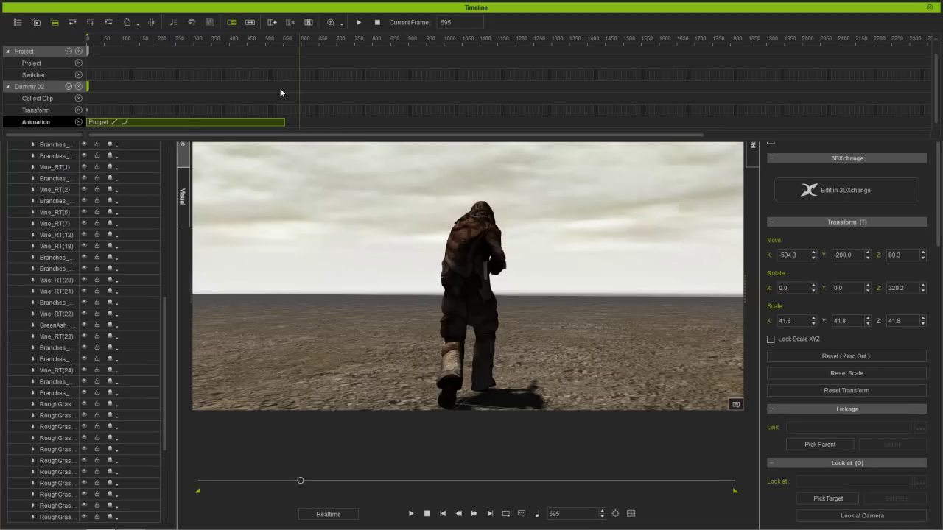
{"action": "left_click_drag", "start_coordinate": [282, 119], "coordinate": [268, 89]}
{"action": "left_click_drag", "start_coordinate": [272, 39], "coordinate": [246, 36]}
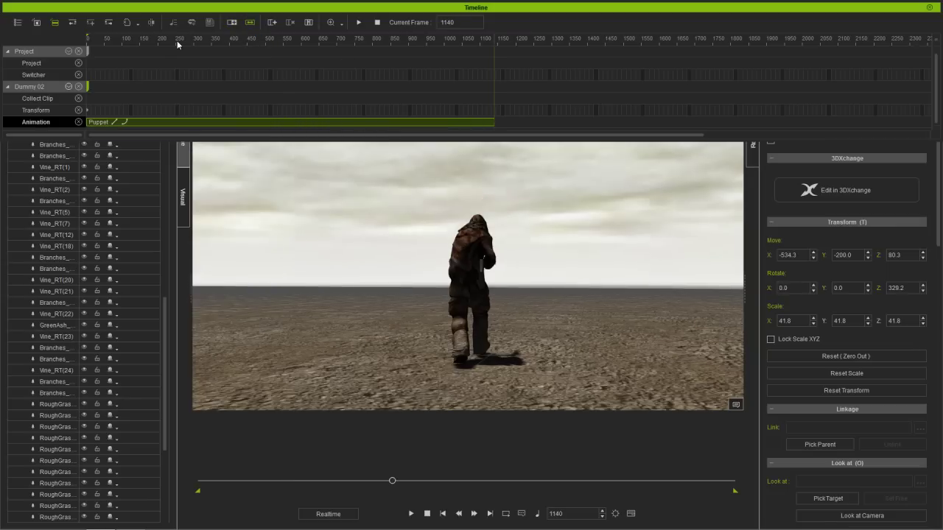
{"action": "left_click_drag", "start_coordinate": [175, 41], "coordinate": [343, 32]}
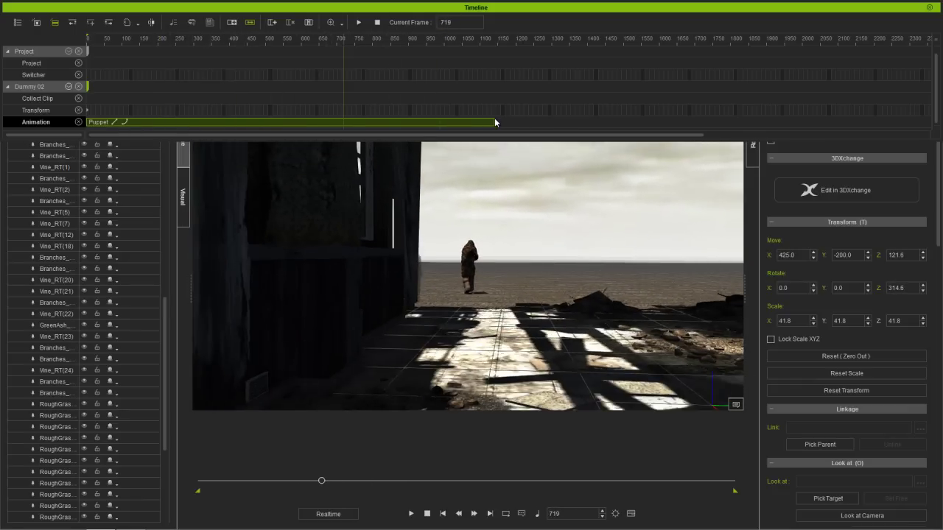
Shorten the stretched Puppet clip to end at about frame 945 and play it from the start
{"action": "left_click_drag", "start_coordinate": [496, 120], "coordinate": [433, 124]}
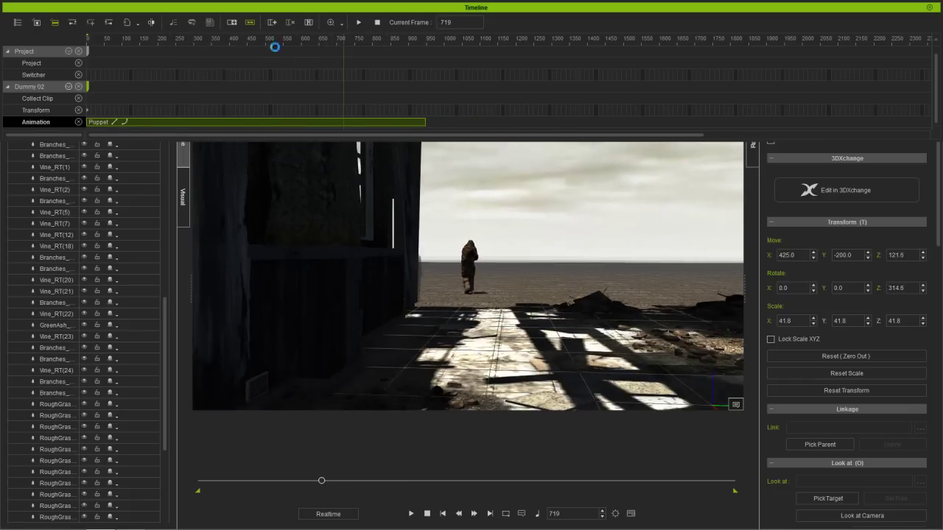
{"action": "left_click_drag", "start_coordinate": [274, 47], "coordinate": [75, 37]}
{"action": "key", "text": "space"}
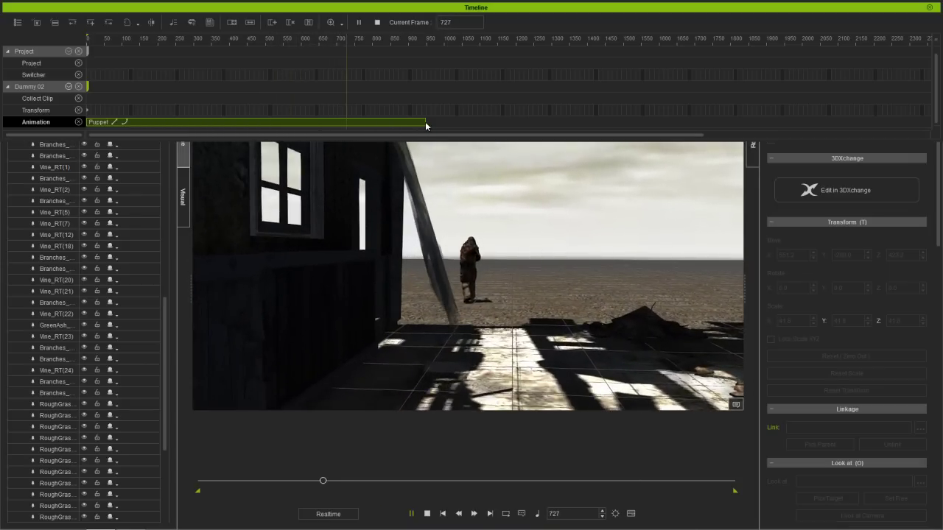
Compress the Puppet clip to end at about frame 240, play the faster motion from the start, and close the timeline
{"action": "left_click_drag", "start_coordinate": [425, 124], "coordinate": [285, 119]}
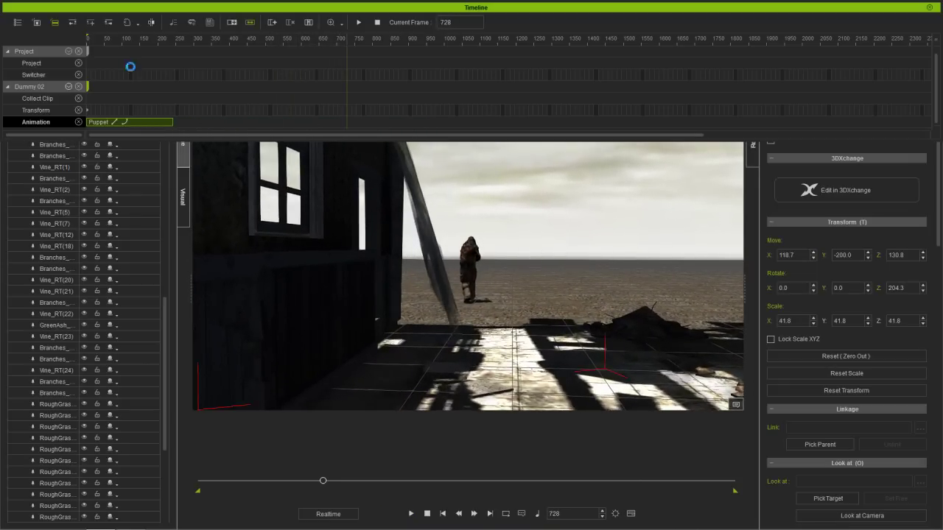
{"action": "left_click_drag", "start_coordinate": [122, 40], "coordinate": [81, 45]}
{"action": "key", "text": "space"}
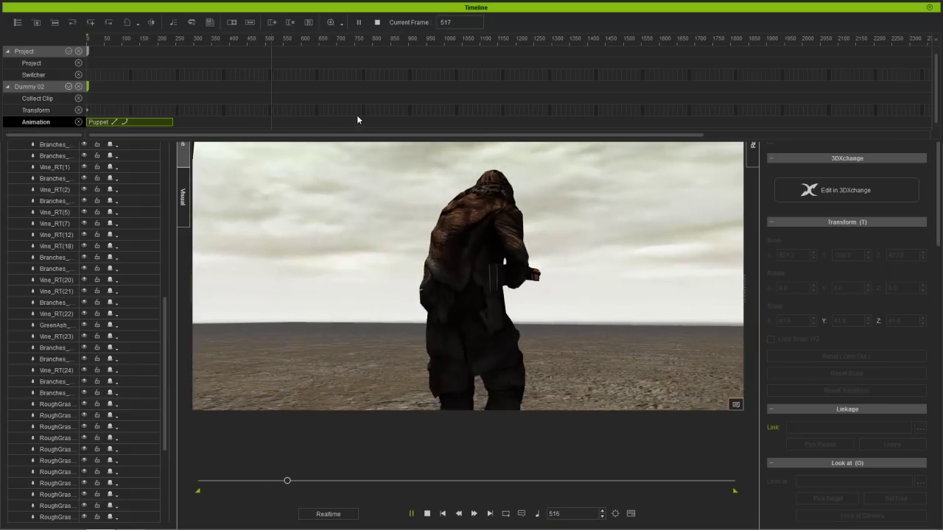
{"action": "key", "text": "space"}
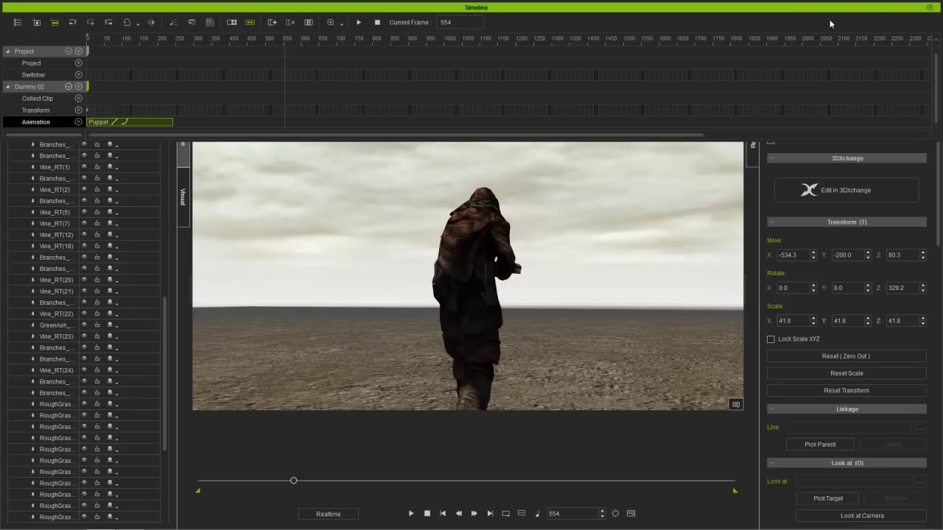
{"action": "left_click", "coordinate": [929, 8]}
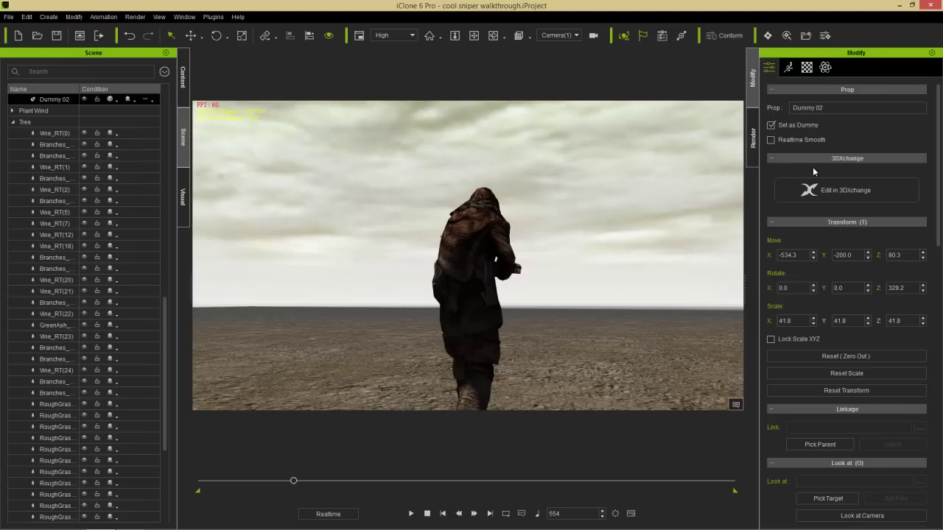